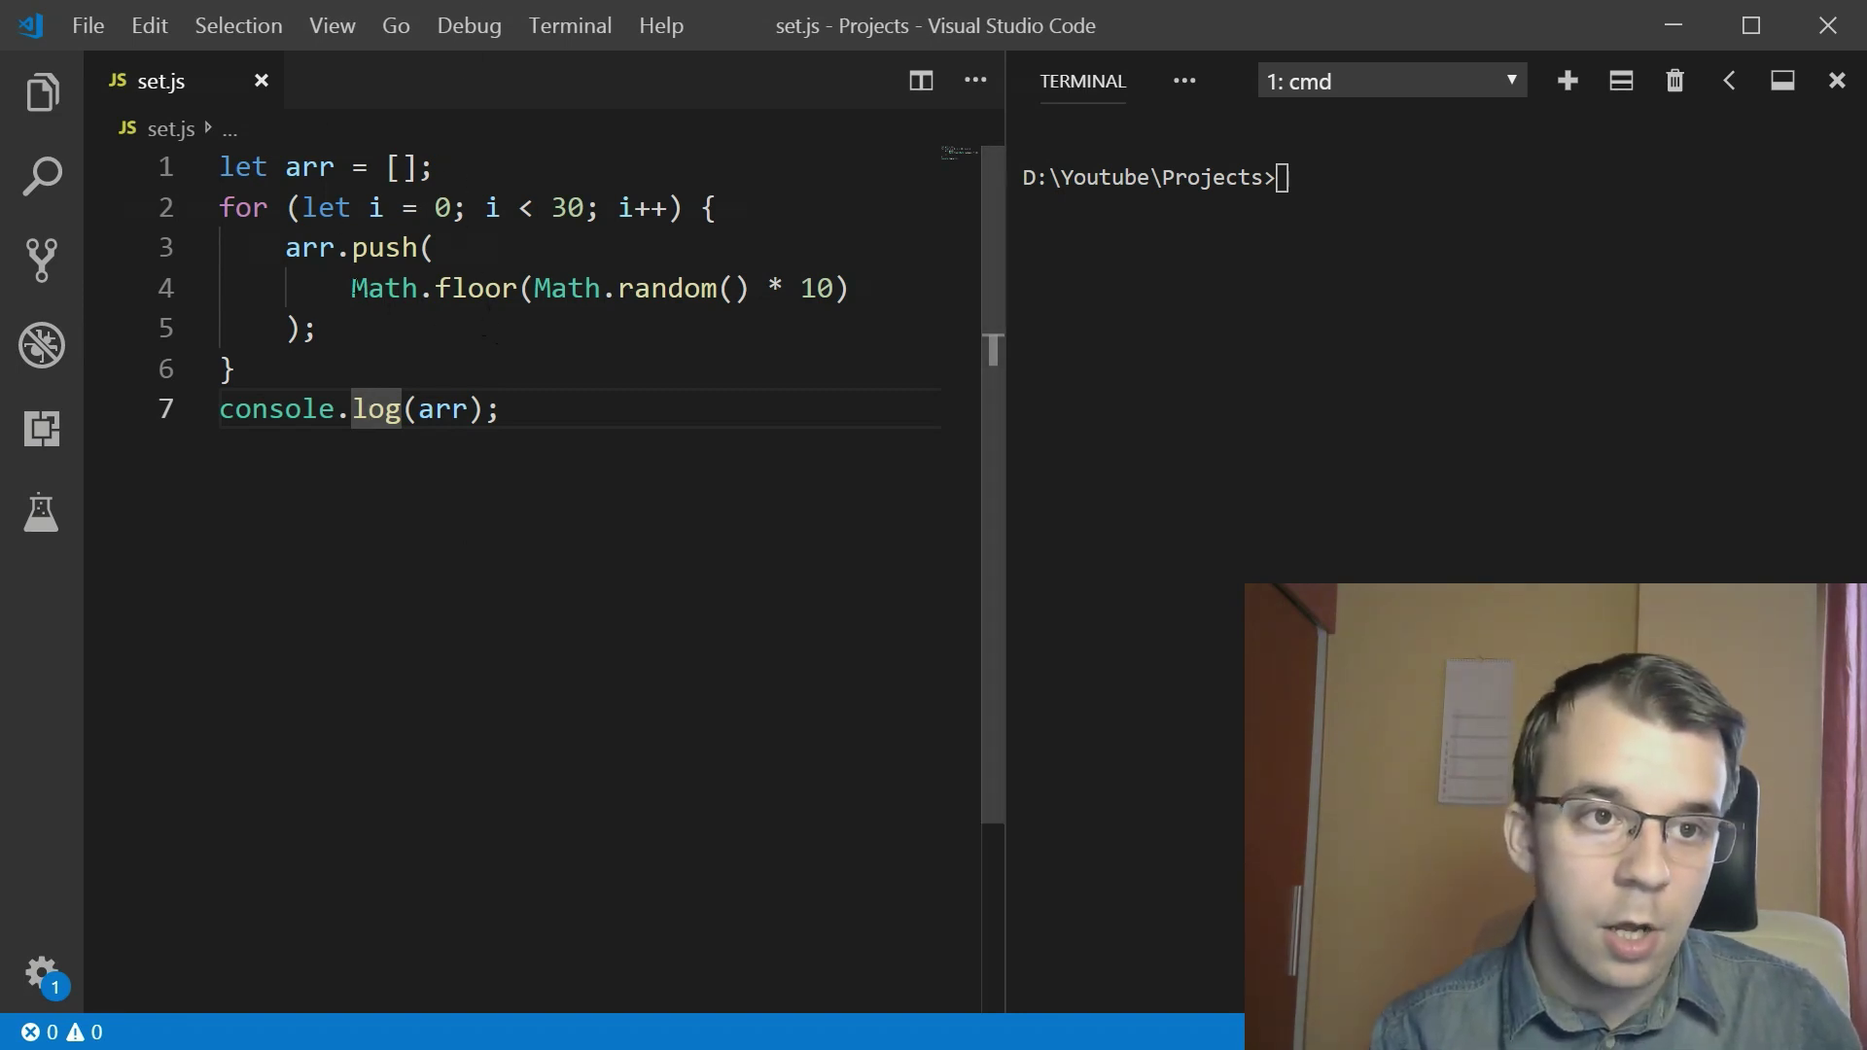
# - Review the loop that pushes 30 Math.floor(Math.random()*10) values into arr
pyautogui.moveTo(350, 288); pyautogui.dragTo(819, 287)
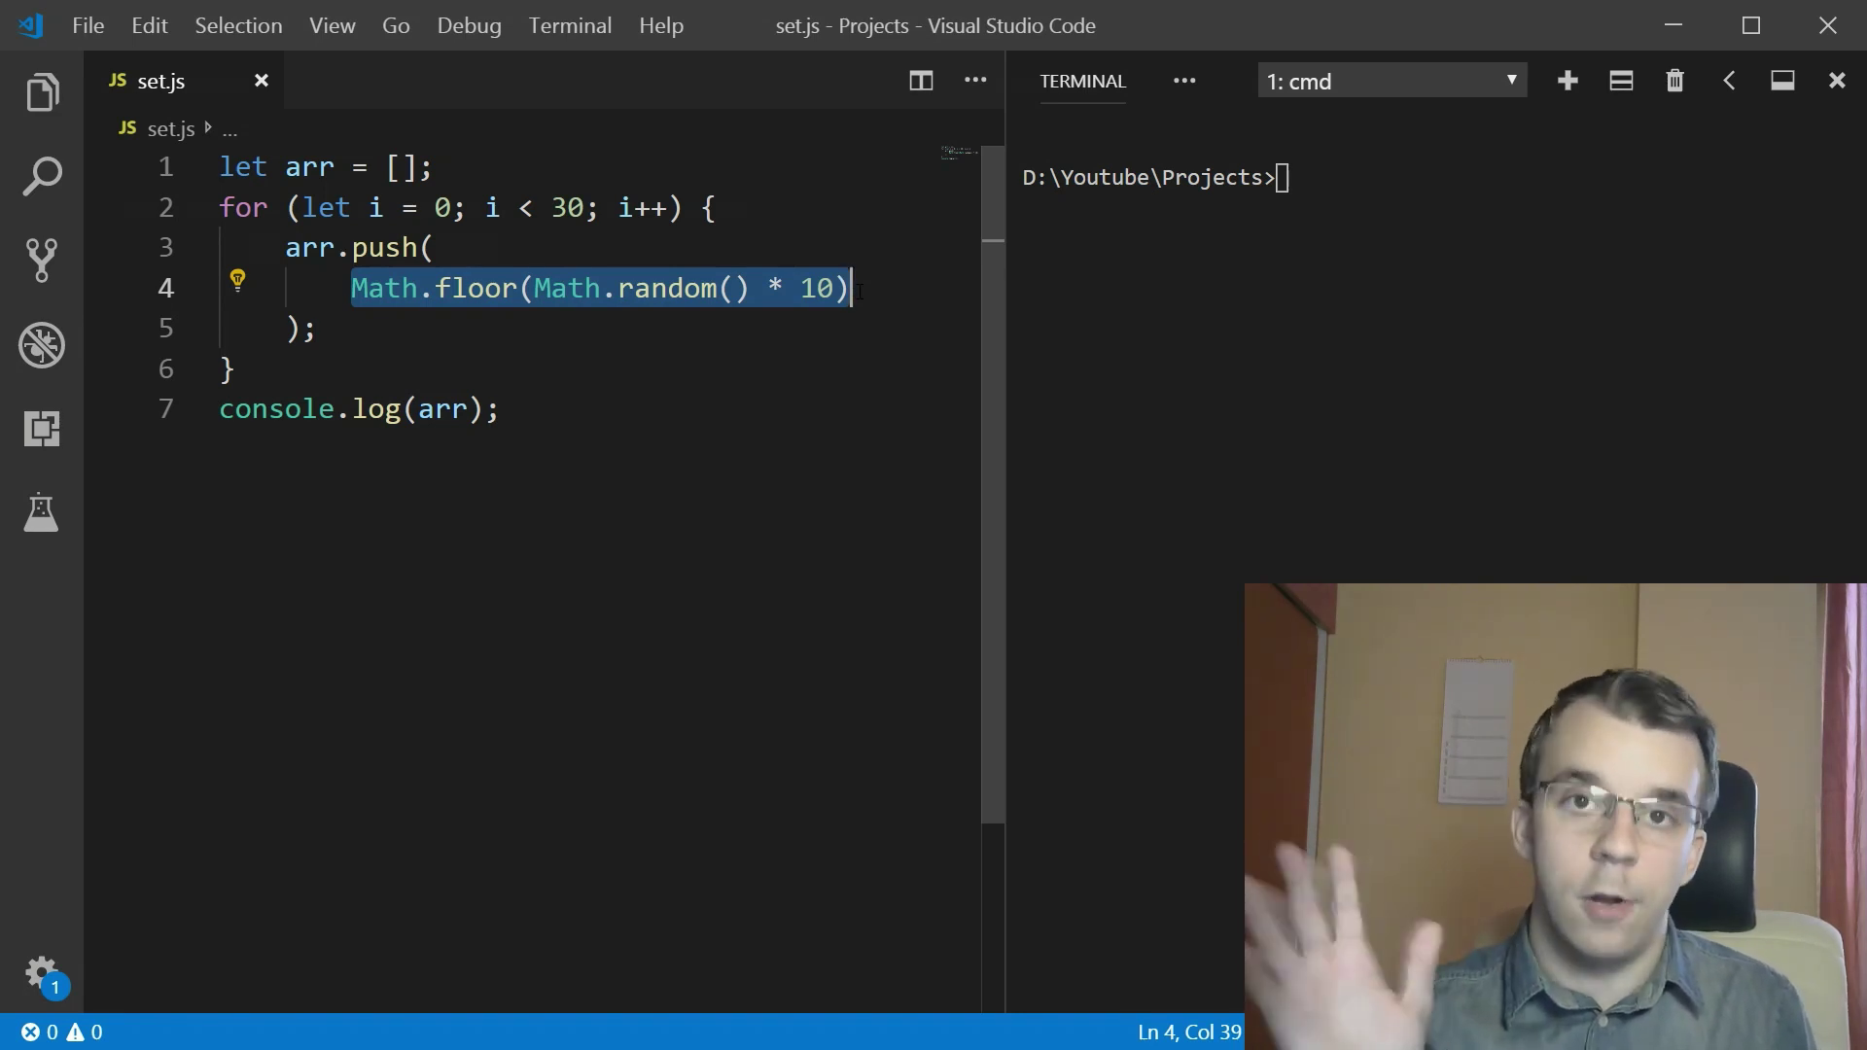
pyautogui.click(553, 404)
pyautogui.moveTo(285, 247)
pyautogui.mouseDown()
pyautogui.moveTo(351, 328)
pyautogui.moveTo(853, 288)
pyautogui.mouseUp()
pyautogui.click(352, 320)
pyautogui.click(876, 300)
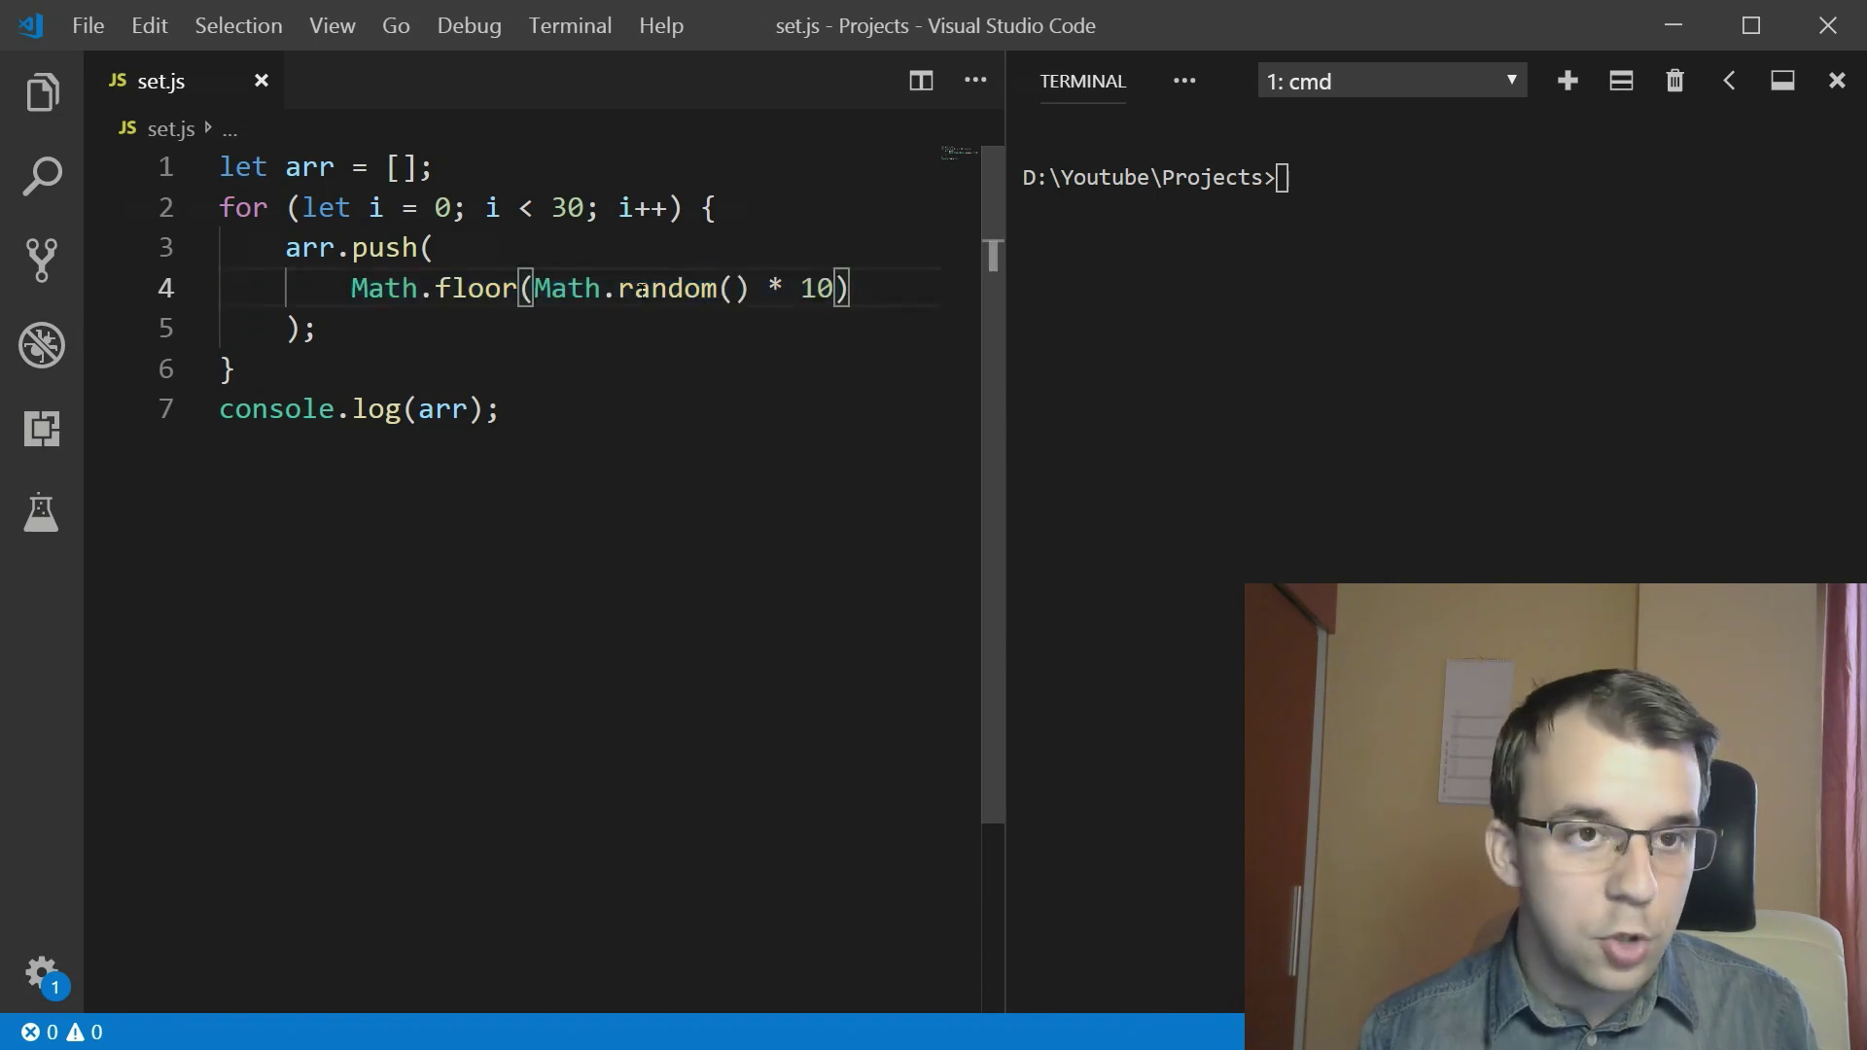
pyautogui.doubleClick(584, 208)
pyautogui.click(583, 363)
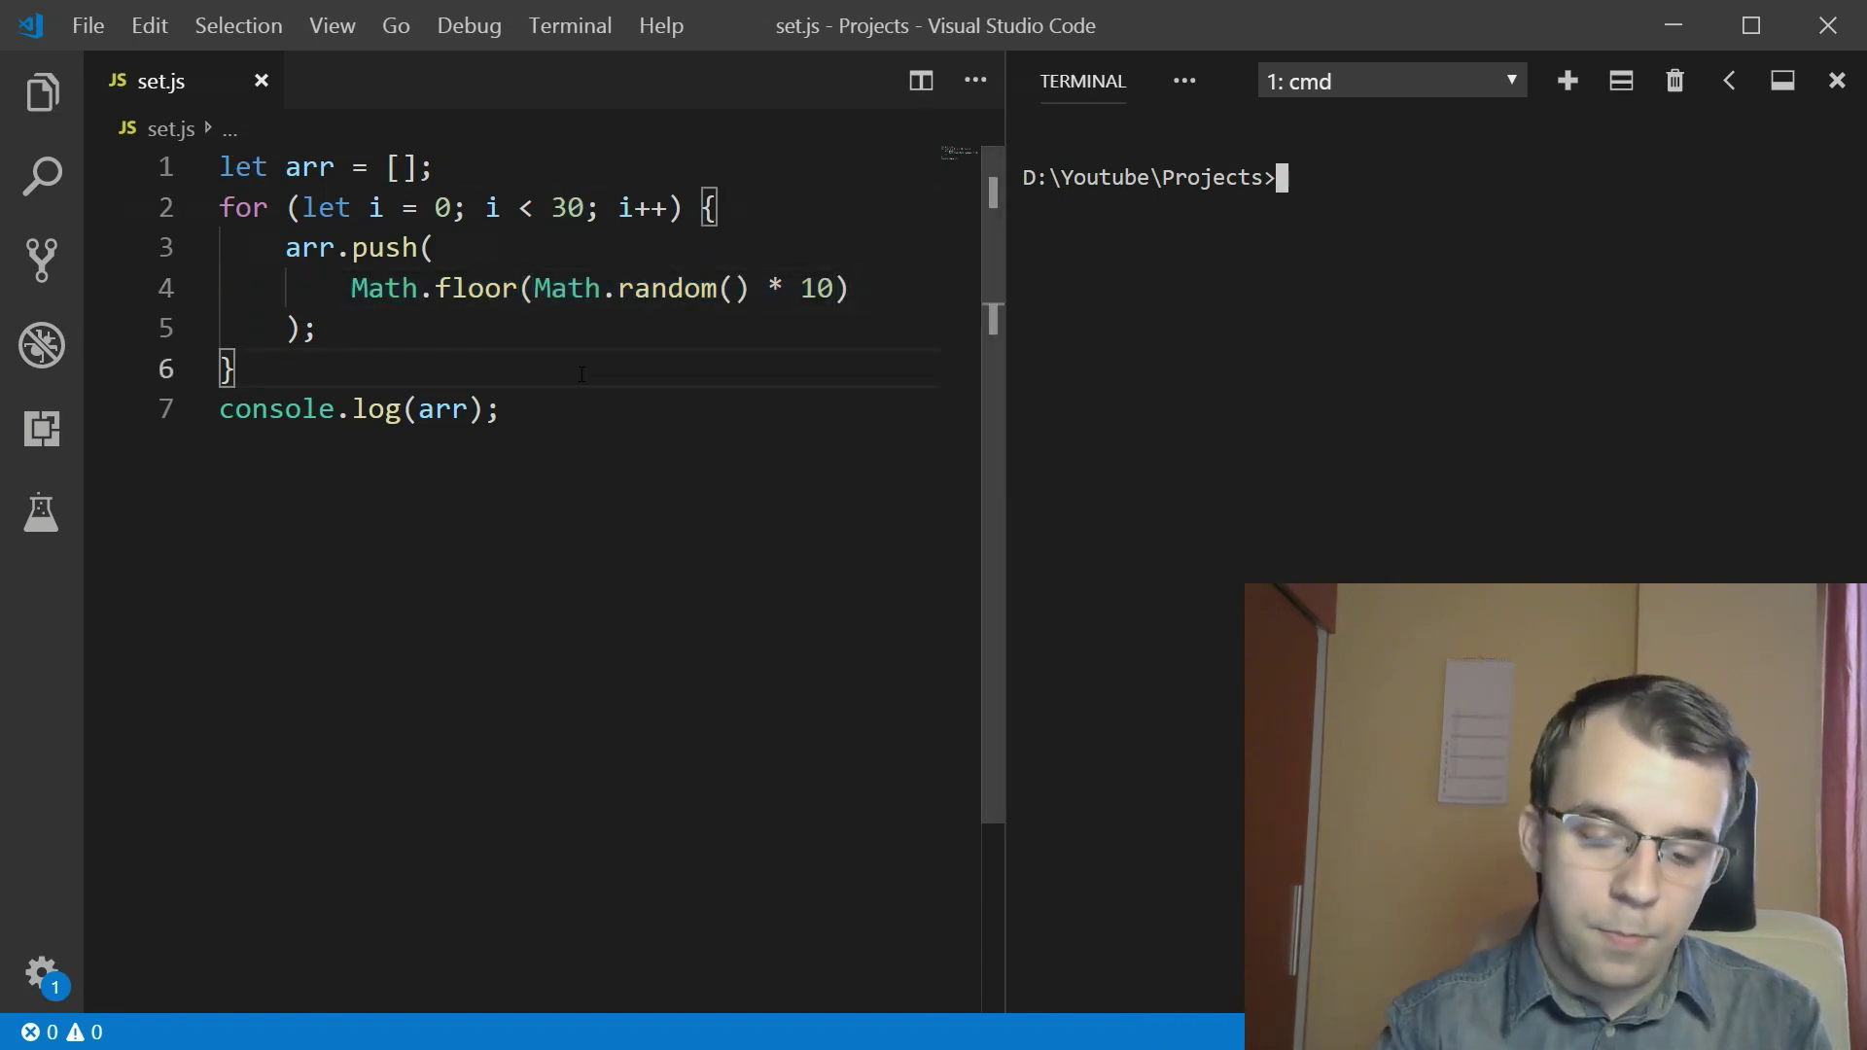
pyautogui.click(1437, 176)
pyautogui.write('node set')
pyautogui.press('Return')
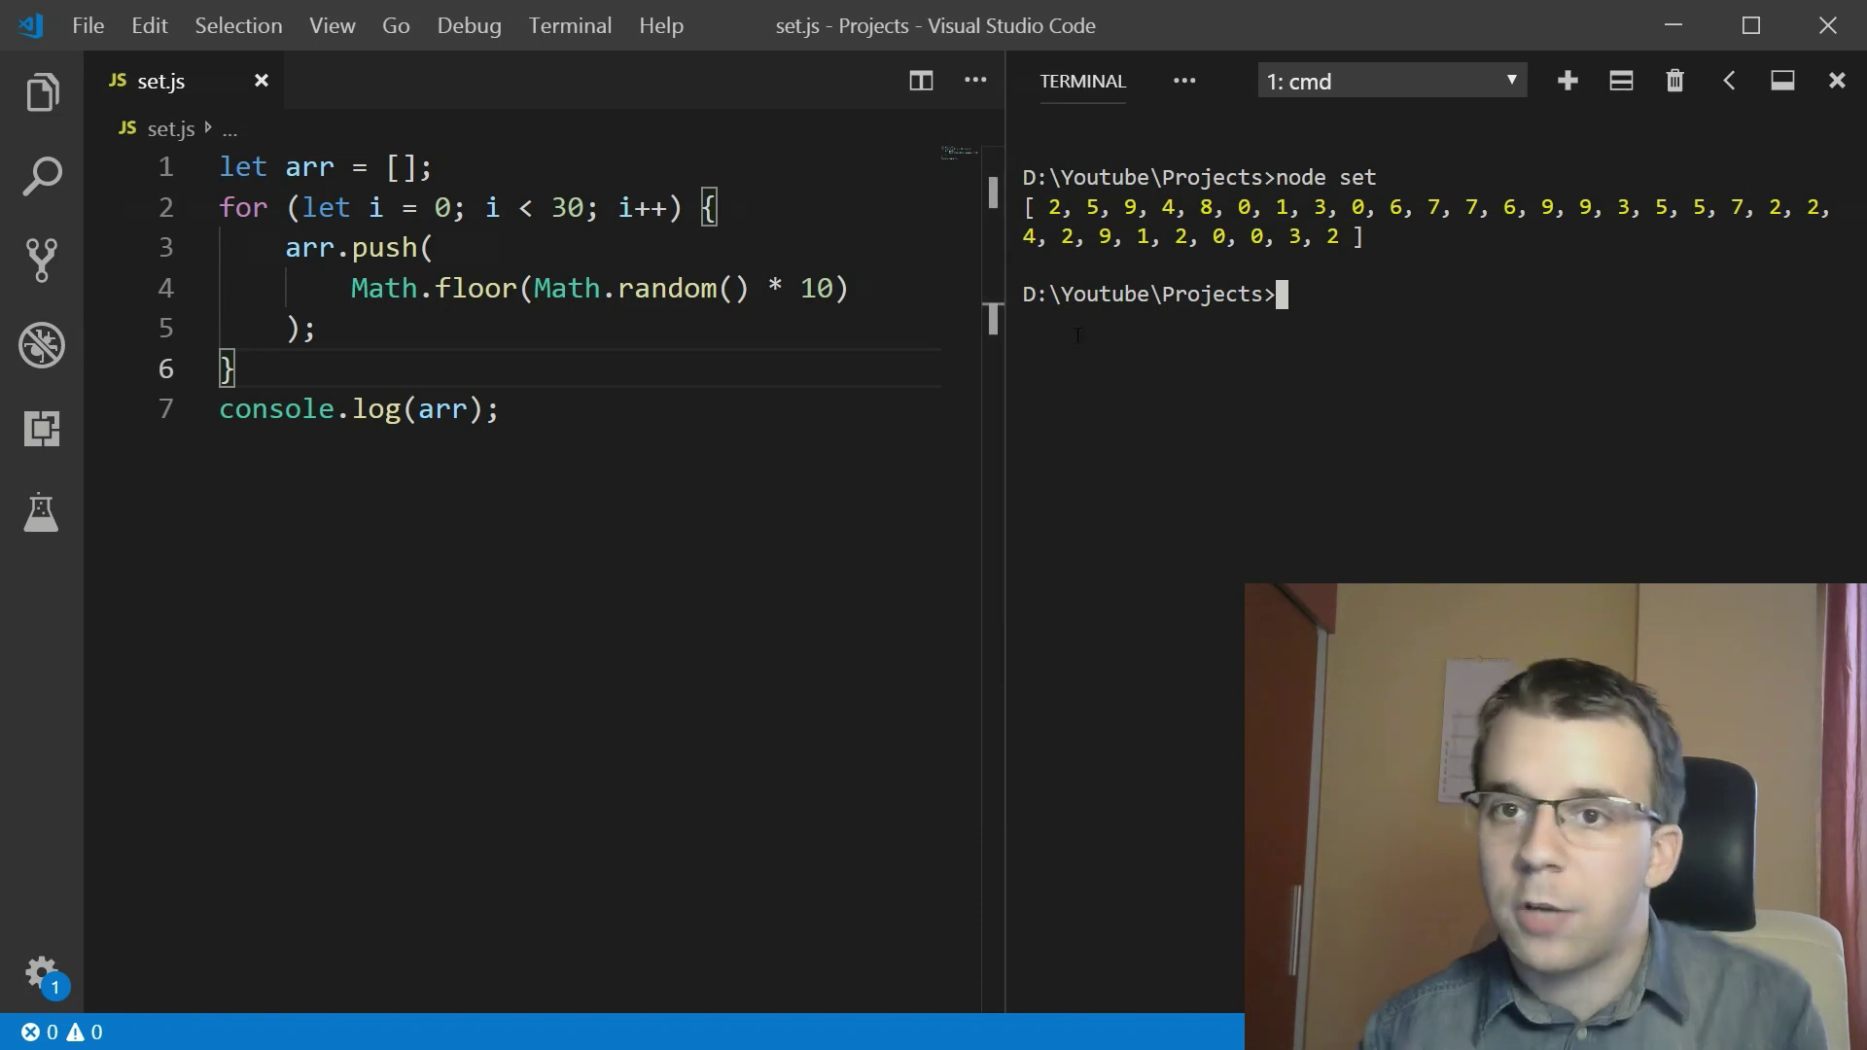
pyautogui.moveTo(1429, 207); pyautogui.dragTo(1485, 208)
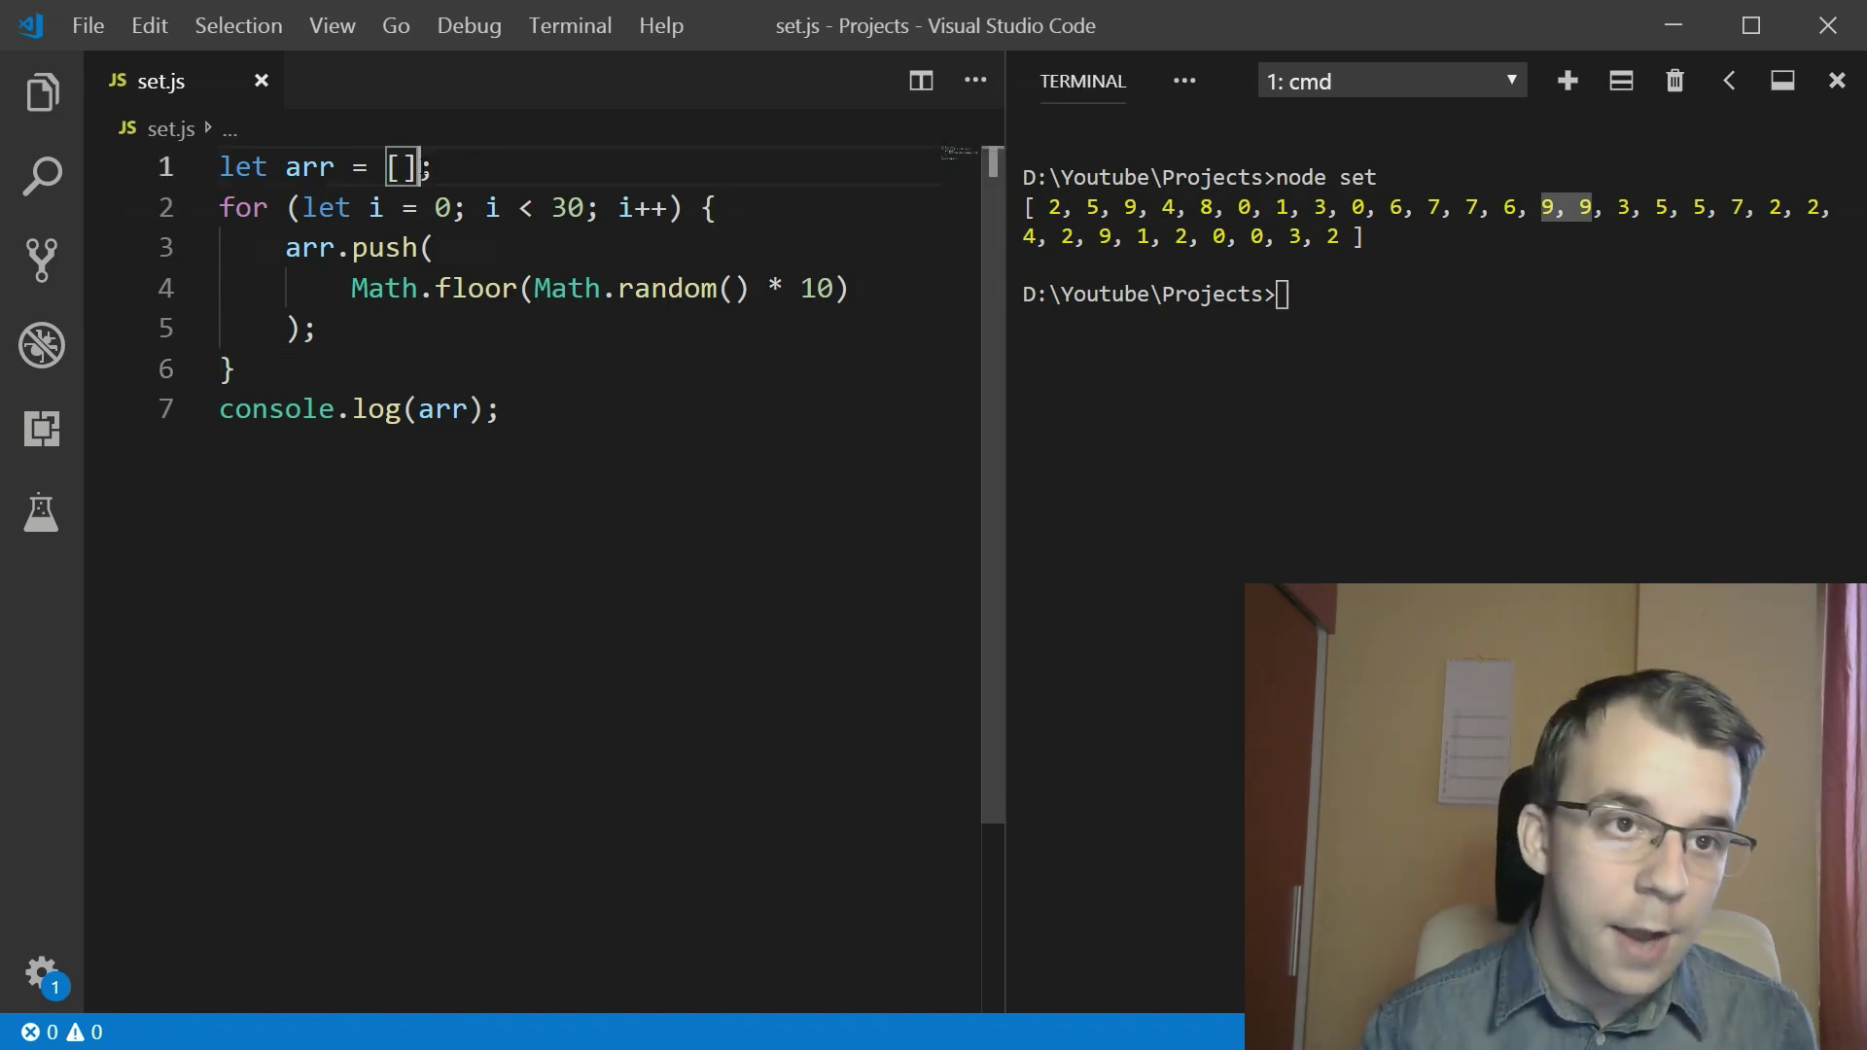
pyautogui.moveTo(419, 168); pyautogui.dragTo(387, 167)
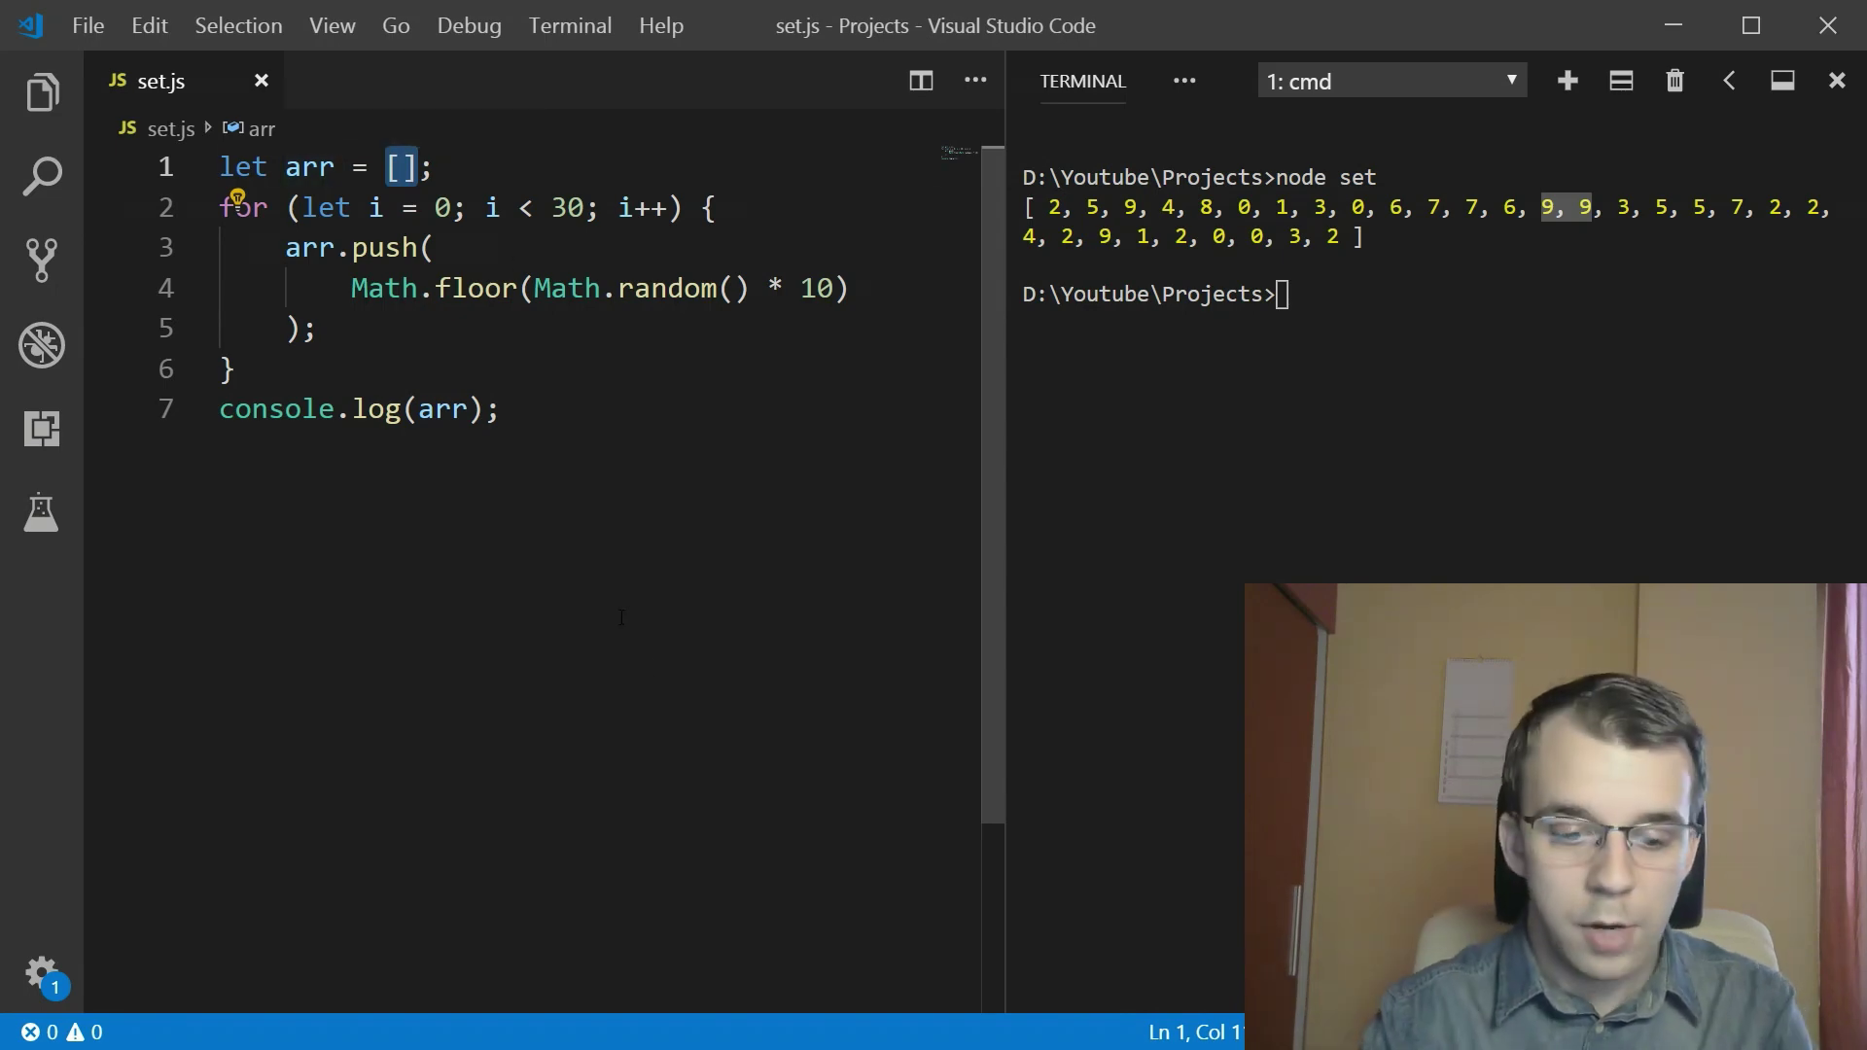
pyautogui.write('new Set(')
# - Change arr to new Set() and replace push with add in set.js
pyautogui.hotkey('ctrl', 's')
pyautogui.press('Down')
pyautogui.press('Down')
pyautogui.press('Left')
pyautogui.hotkey('ctrl', 'shift', 'Left')
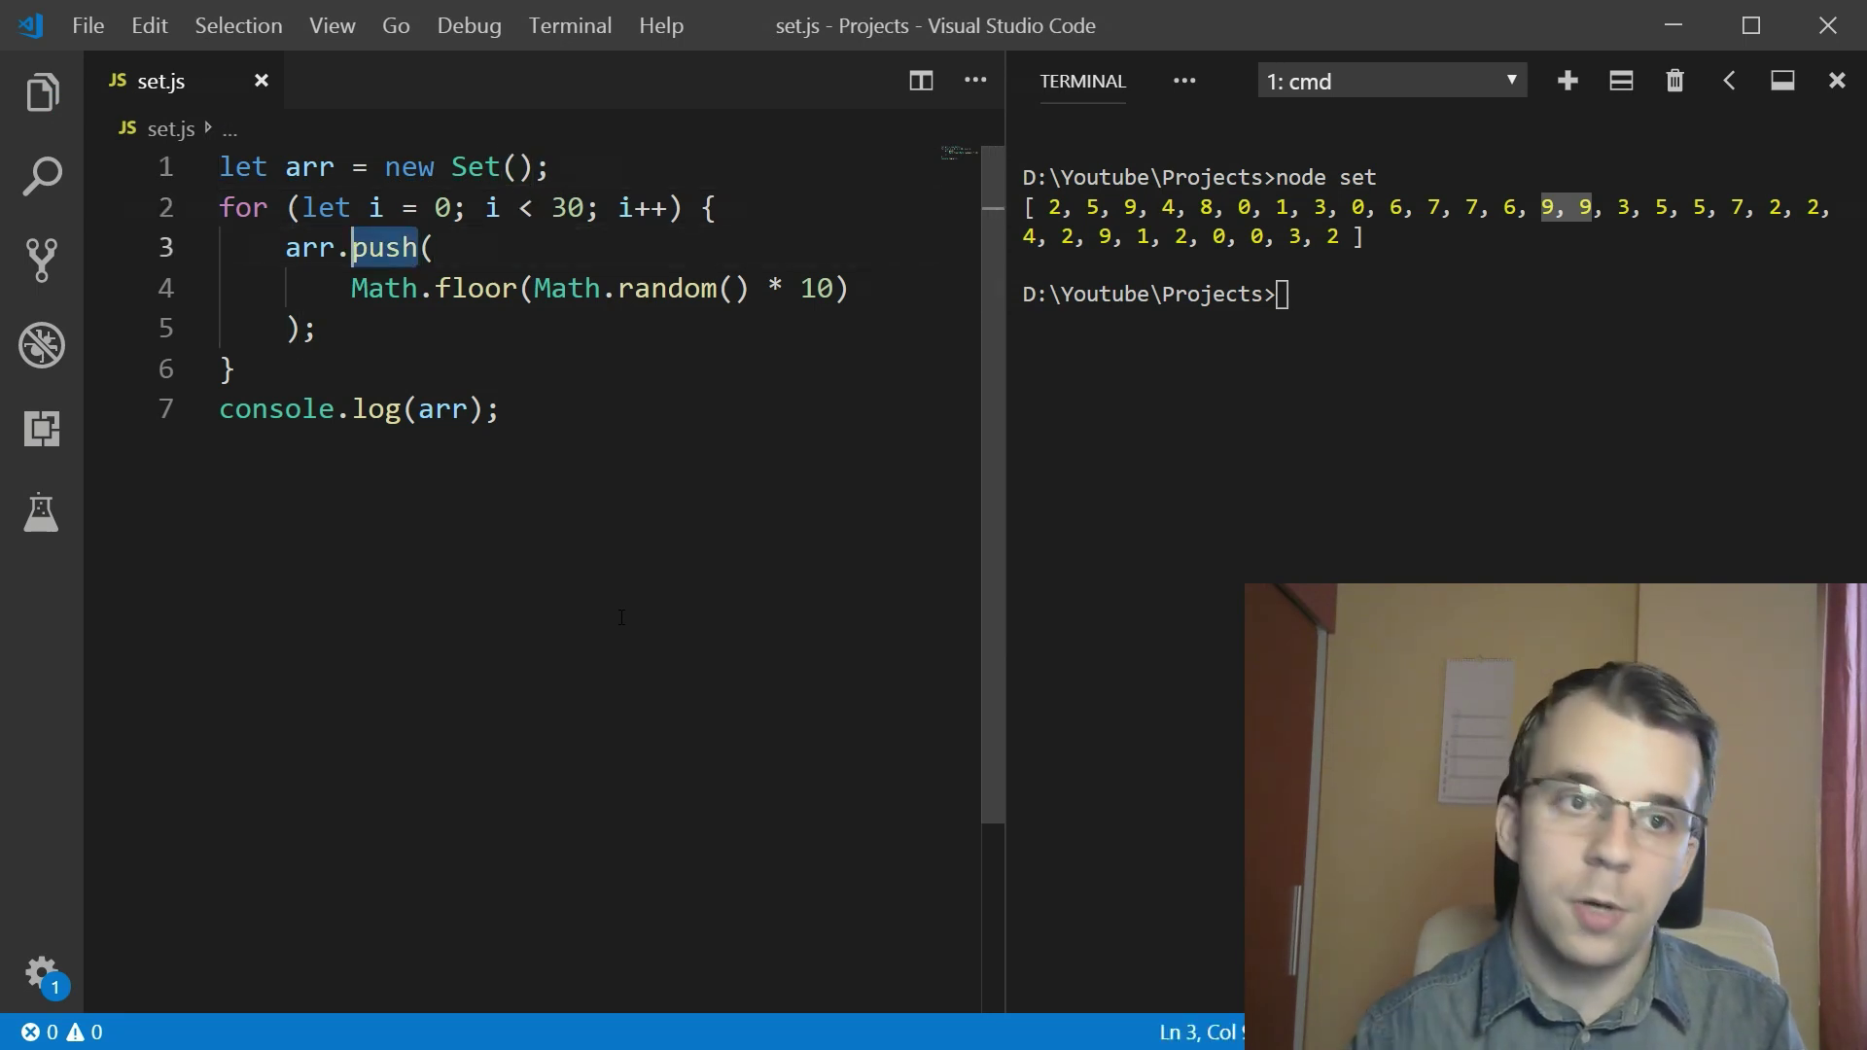
pyautogui.write('add')
pyautogui.hotkey('ctrl', 's')
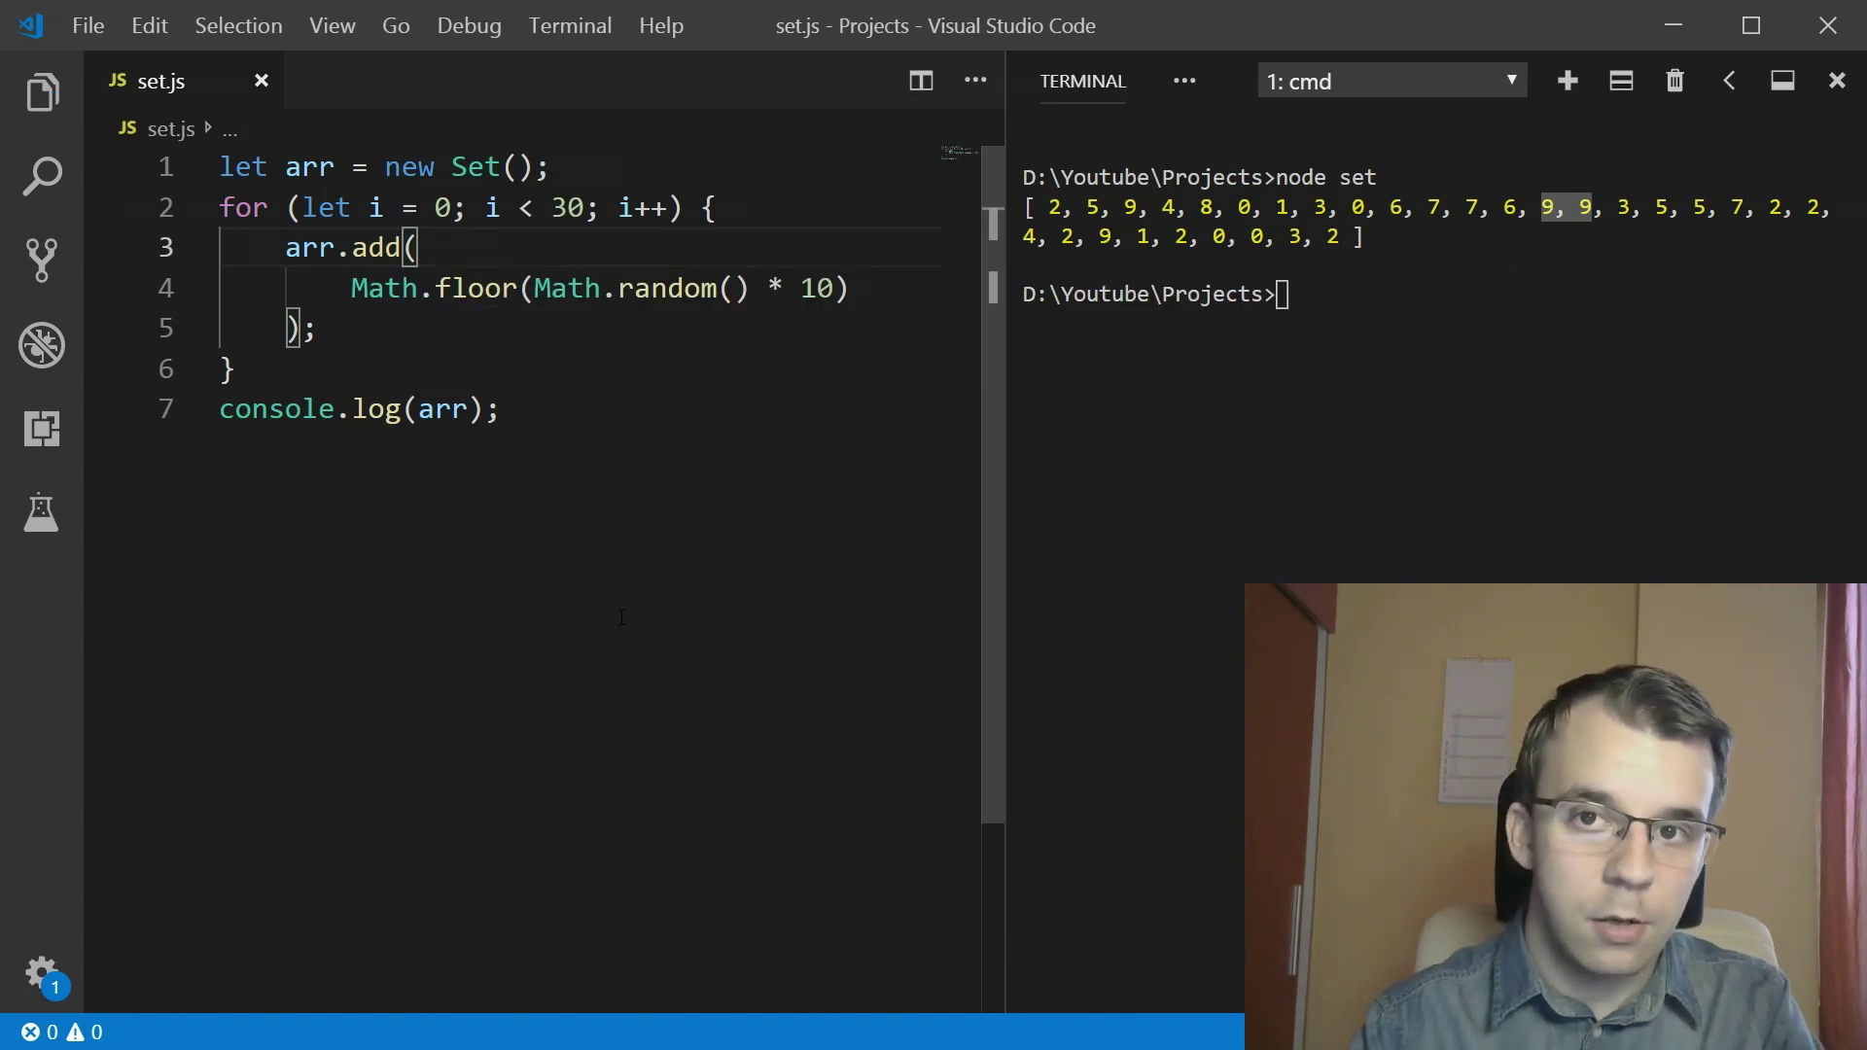
pyautogui.write('cls')
# - Clear the terminal, run node set, and highlight the Set of unique digits
pyautogui.press('Return')
pyautogui.press('Up')
pyautogui.press('Up')
pyautogui.press('Return')
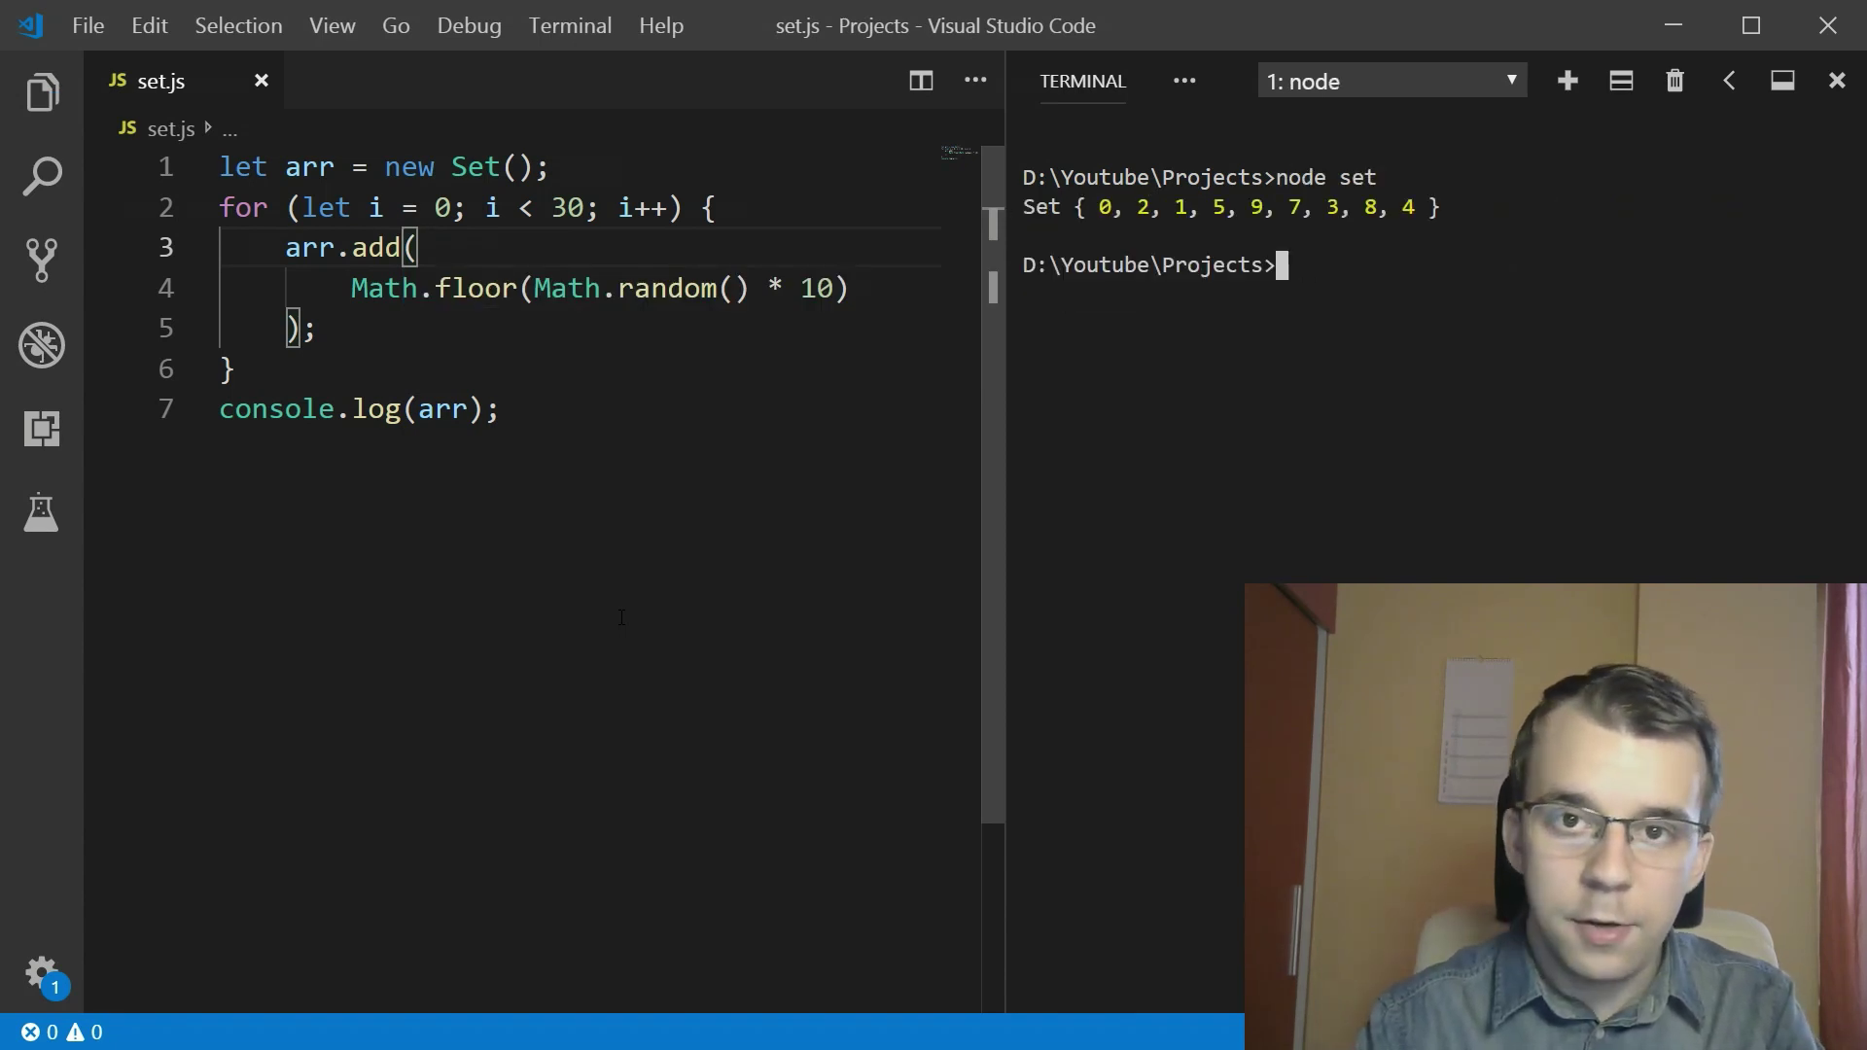
pyautogui.doubleClick(1041, 208)
pyautogui.moveTo(1098, 207); pyautogui.dragTo(1428, 207)
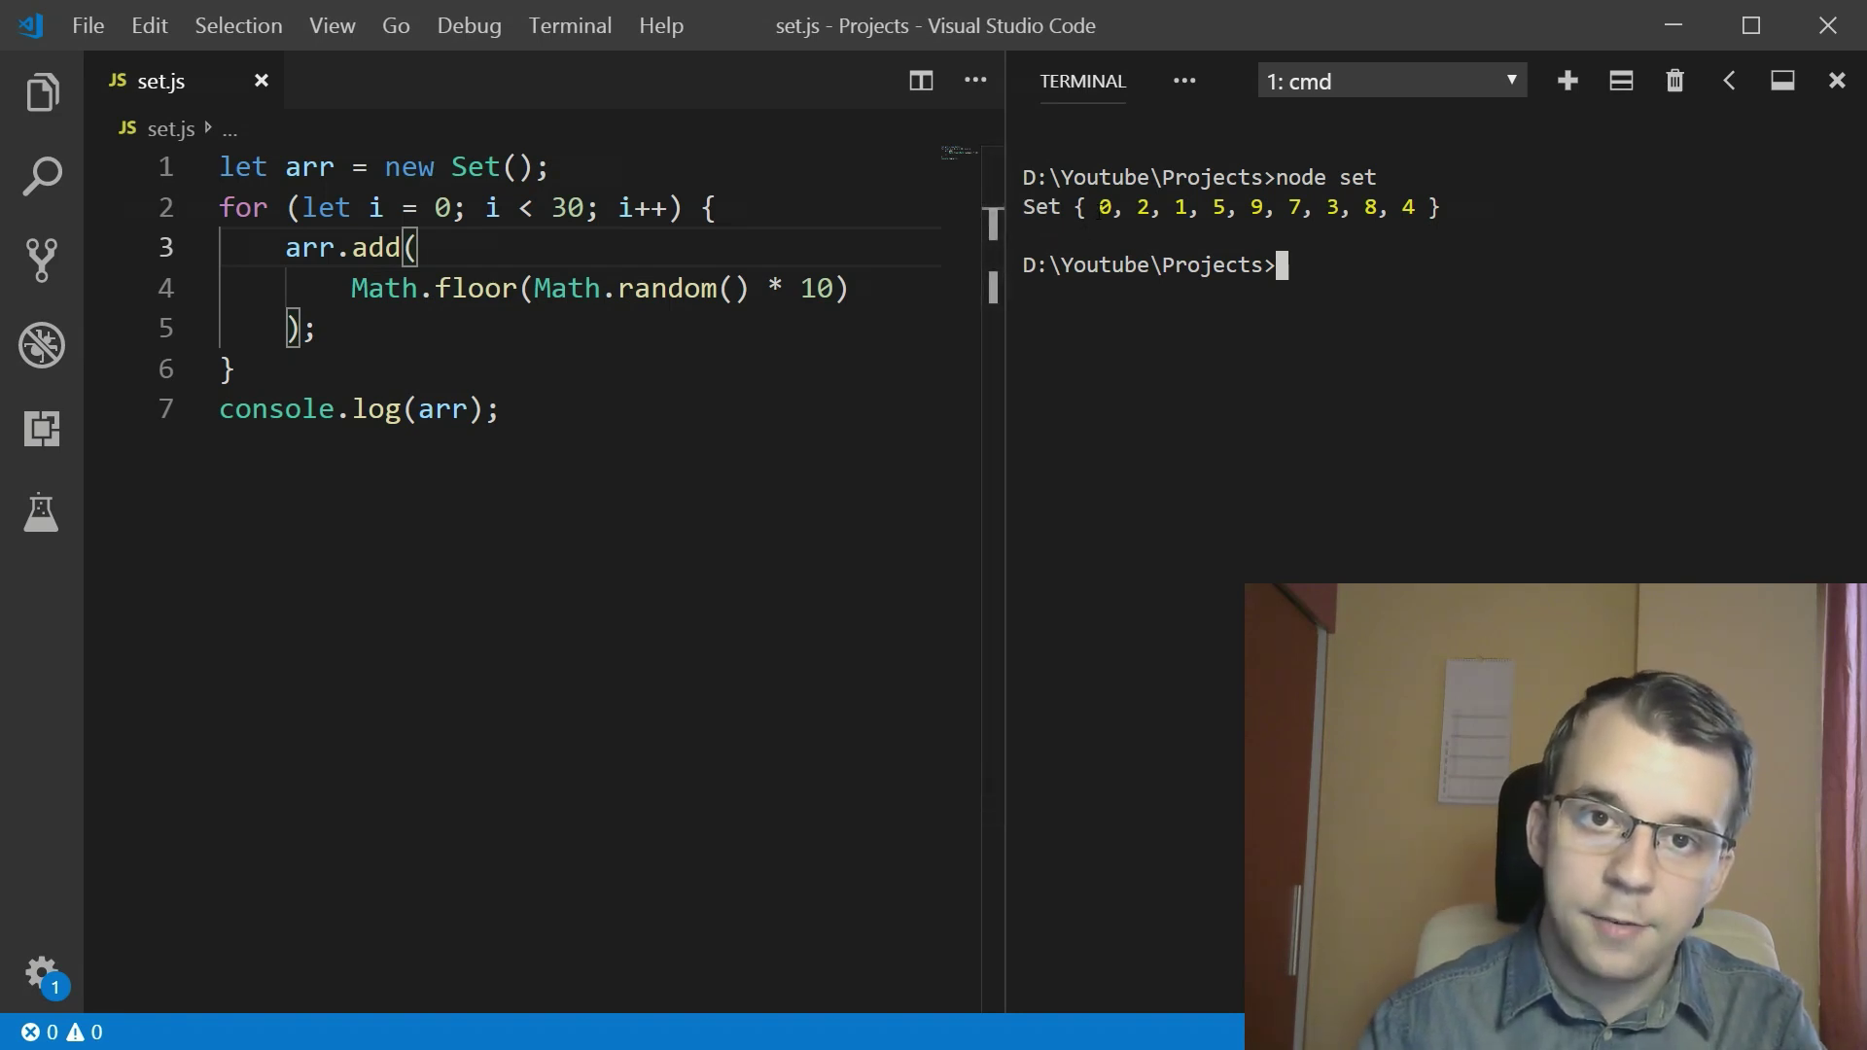
# - Rerun node set three more times and compare the Set outputs
pyautogui.click(1387, 257)
pyautogui.press('Up')
pyautogui.press('Return')
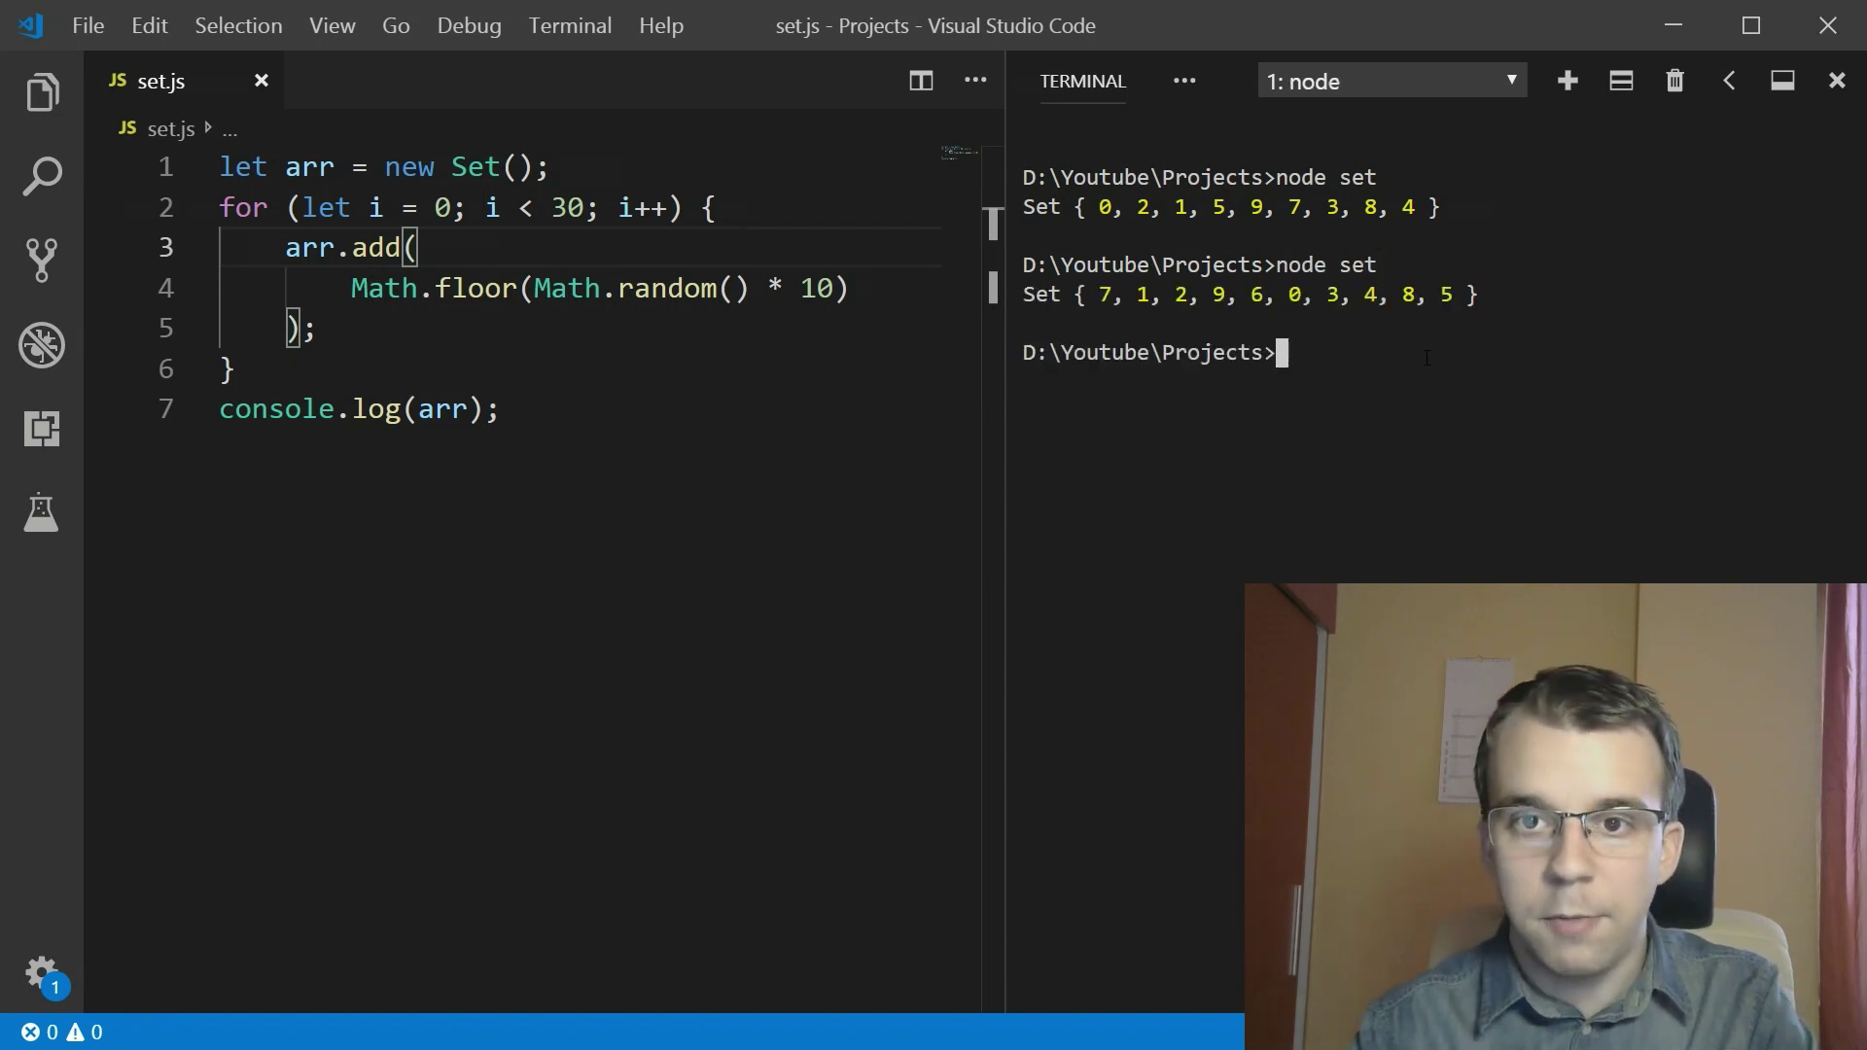
pyautogui.press('Up')
pyautogui.press('Return')
pyautogui.press('Up')
pyautogui.press('Return')
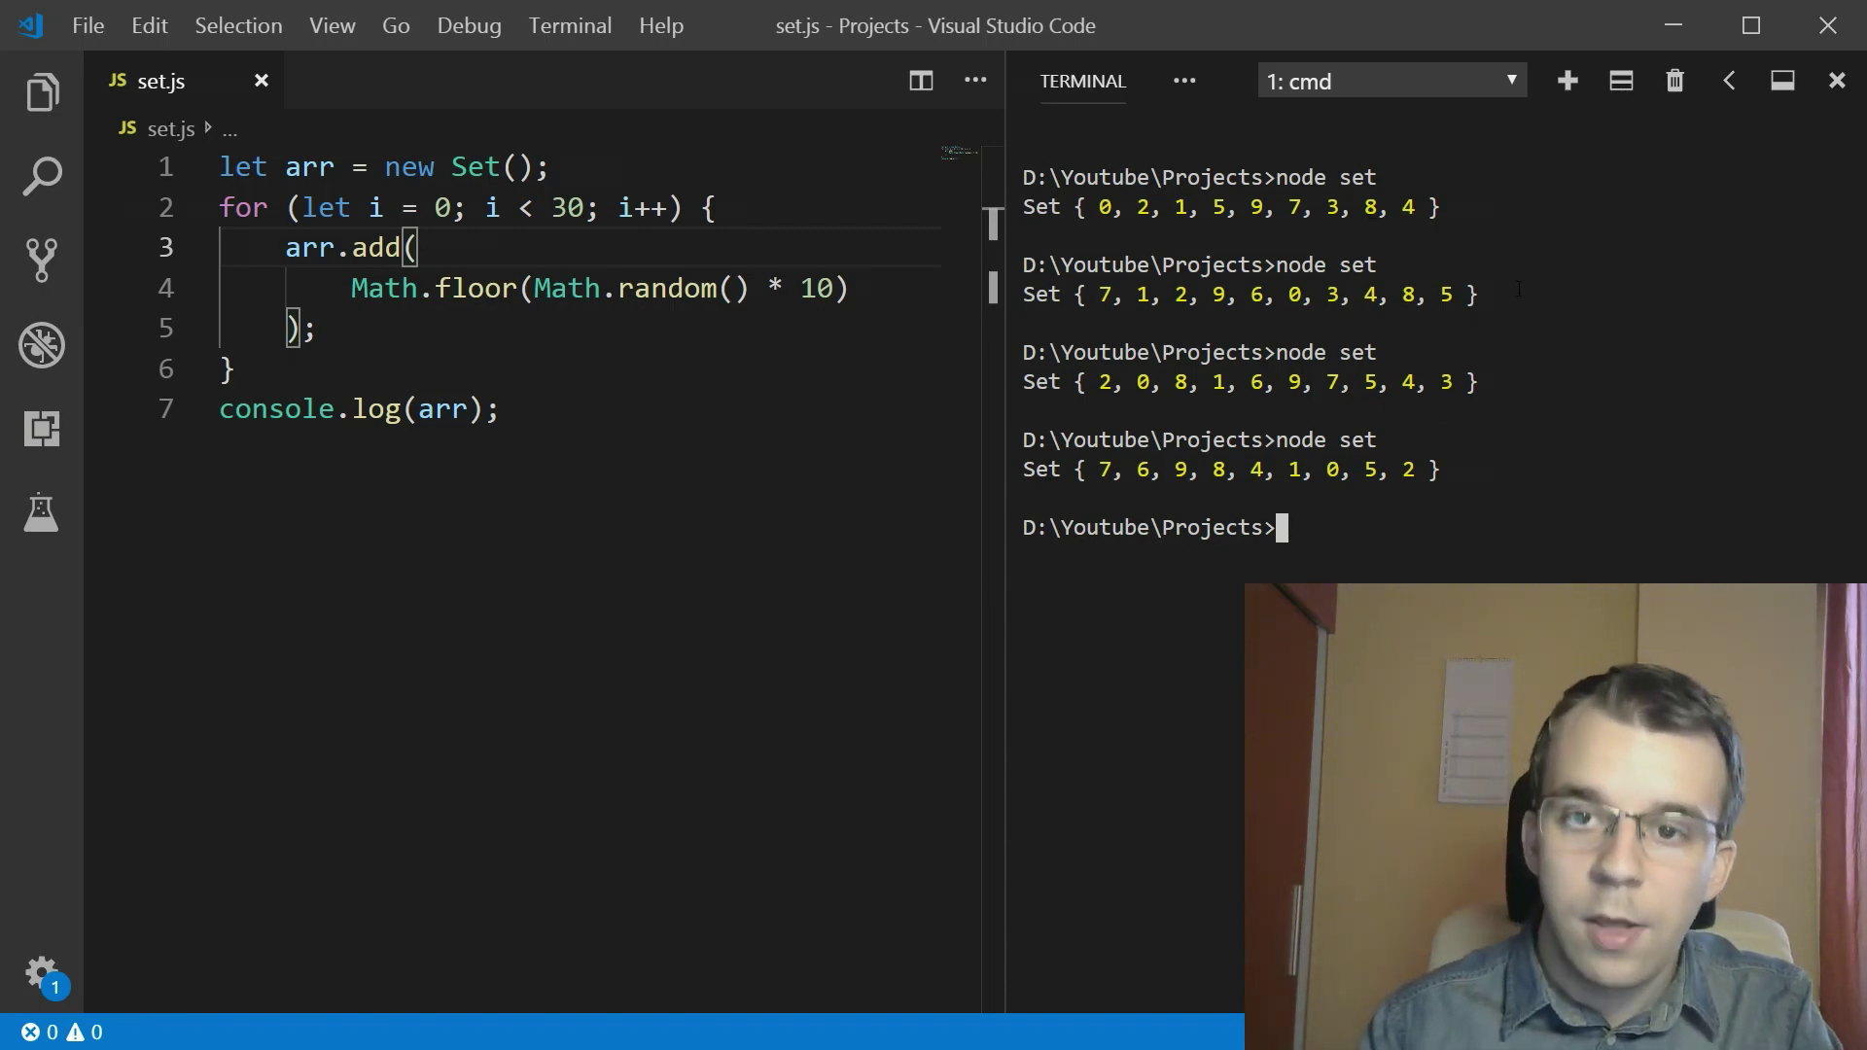
pyautogui.moveTo(1521, 293); pyautogui.dragTo(1092, 293)
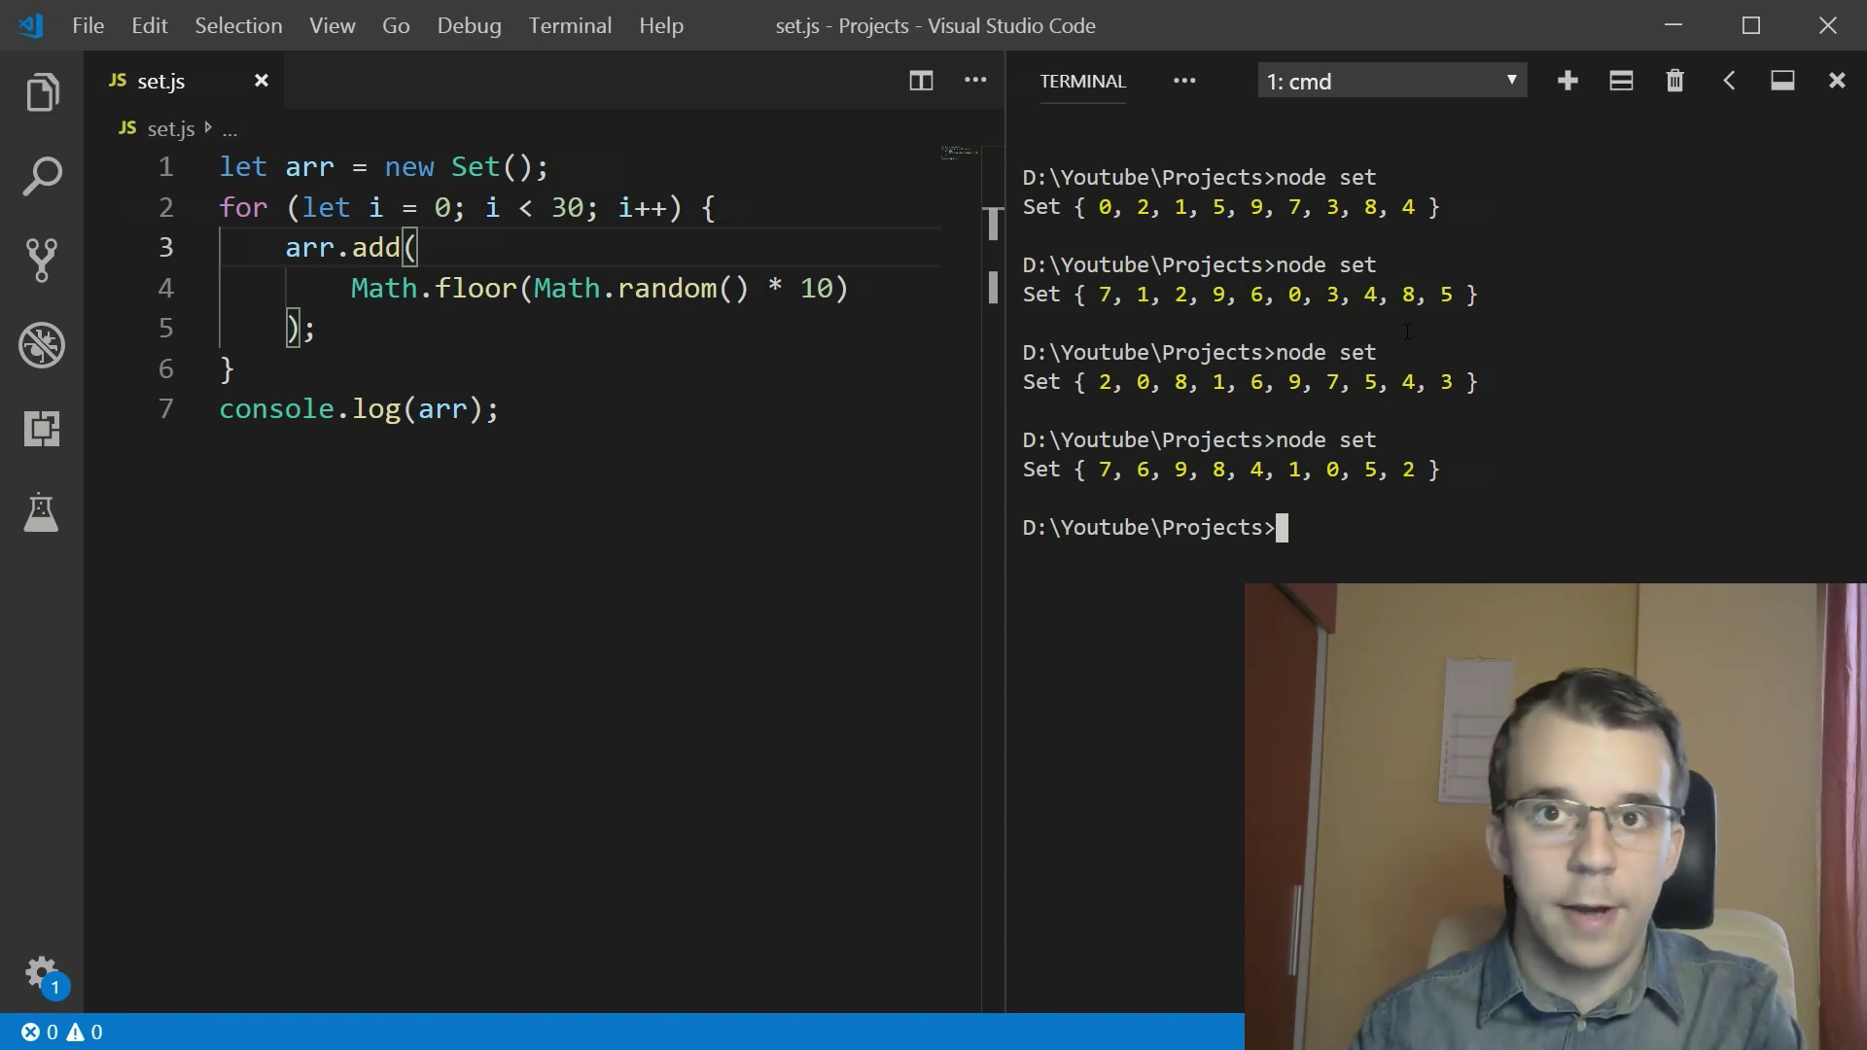
pyautogui.click(578, 371)
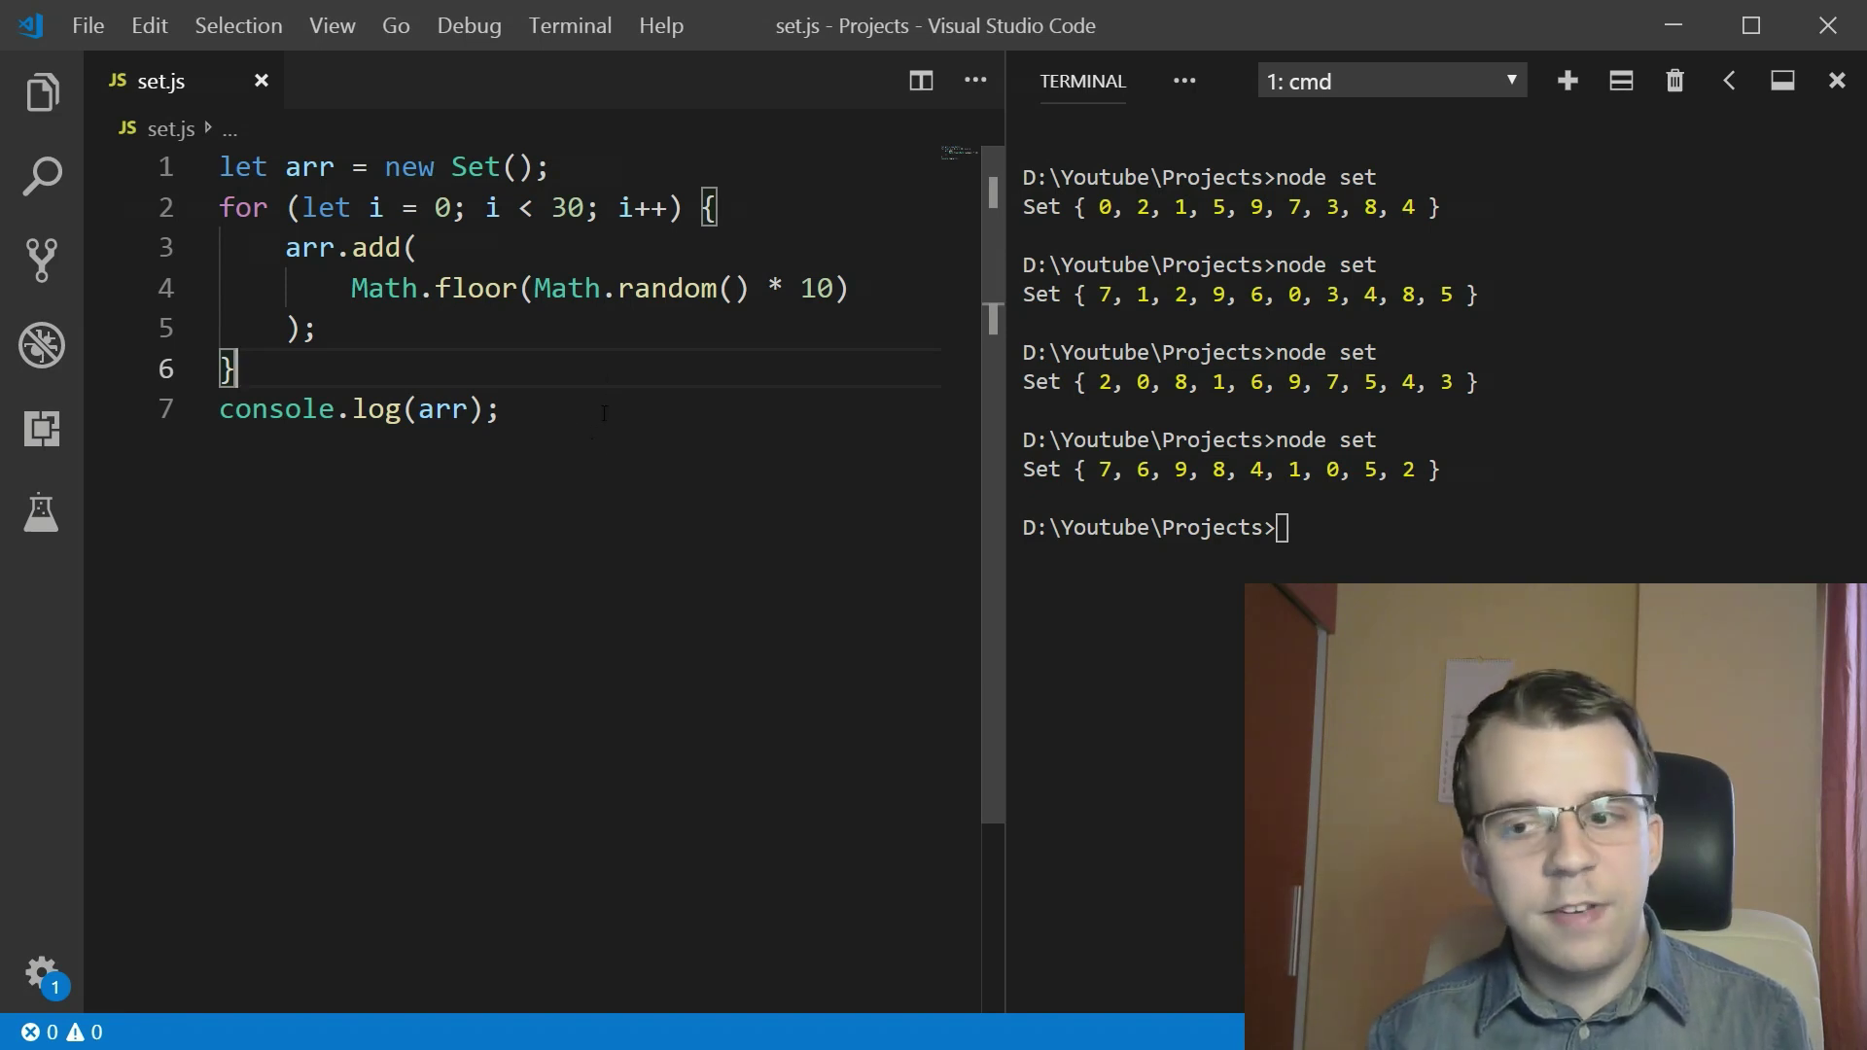
pyautogui.doubleClick(309, 166)
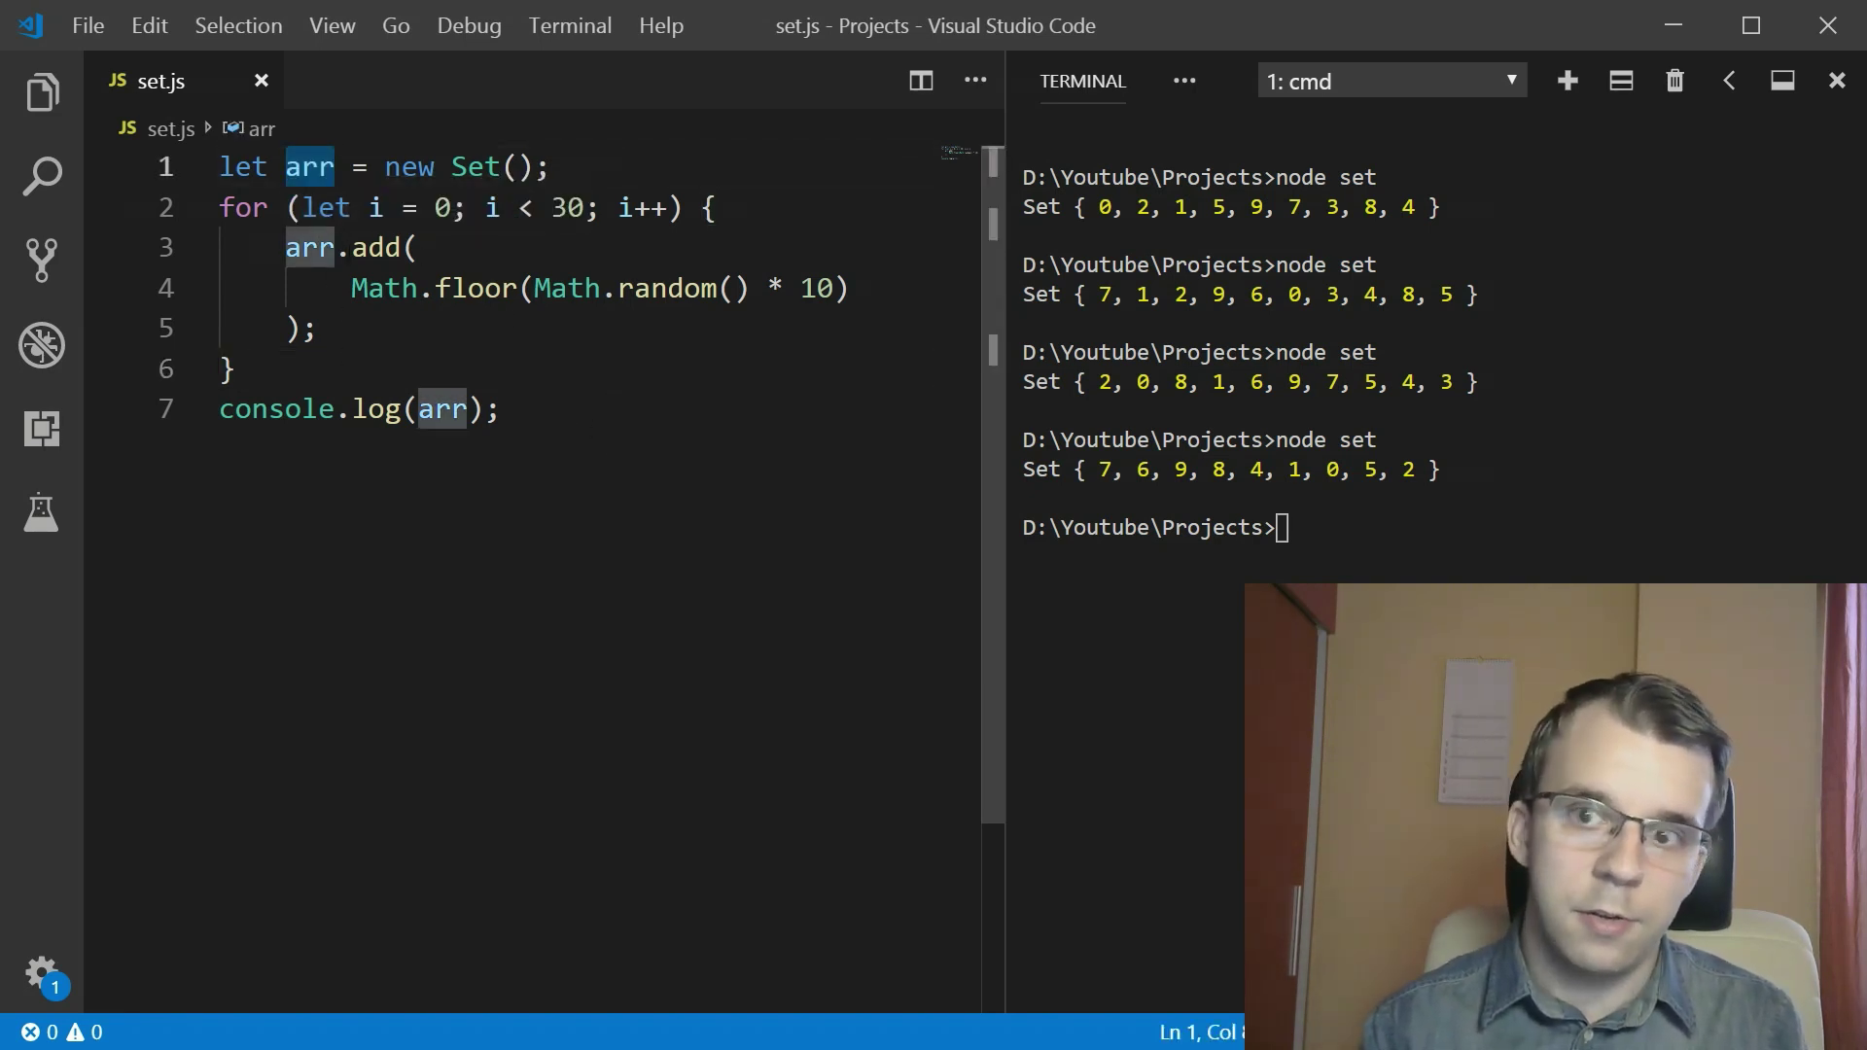
# - Add arr.slice(); on a new line 7 after the loop and save set.js
pyautogui.click(410, 355)
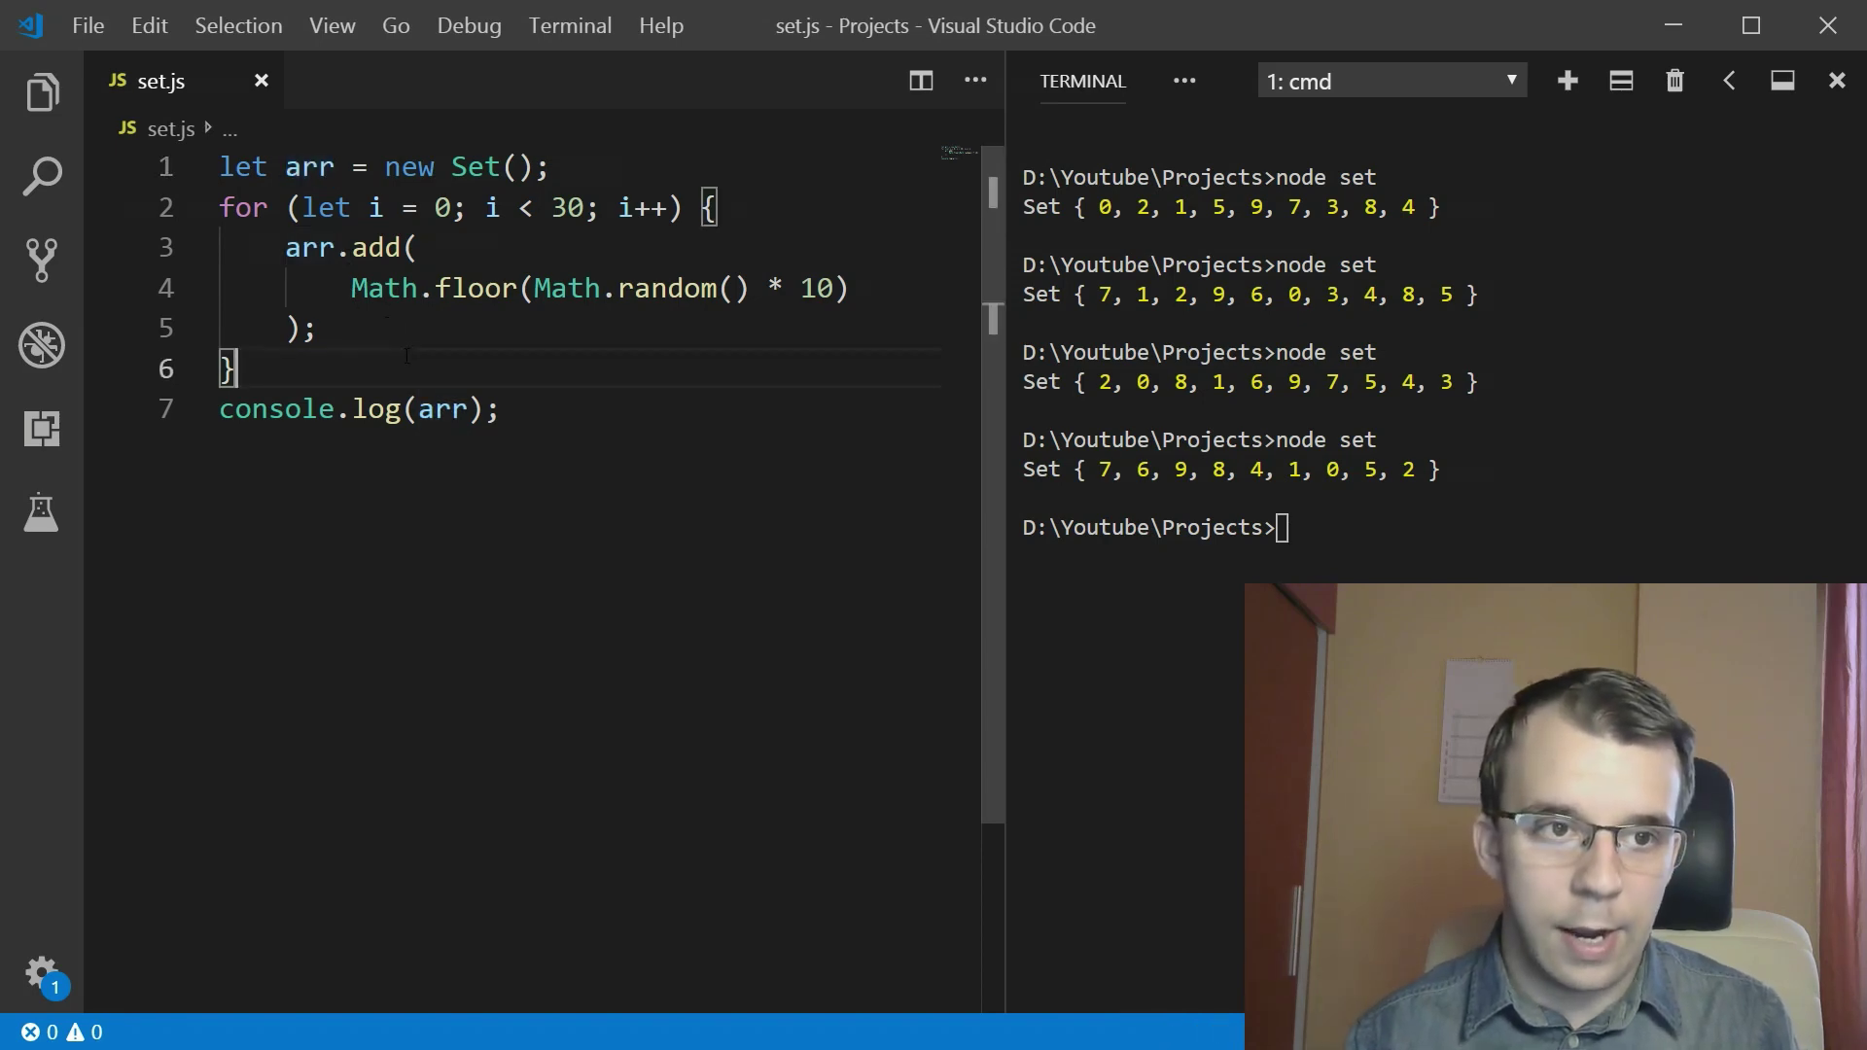
pyautogui.press('Return')
pyautogui.write('arr.slice();')
pyautogui.hotkey('ctrl', 's')
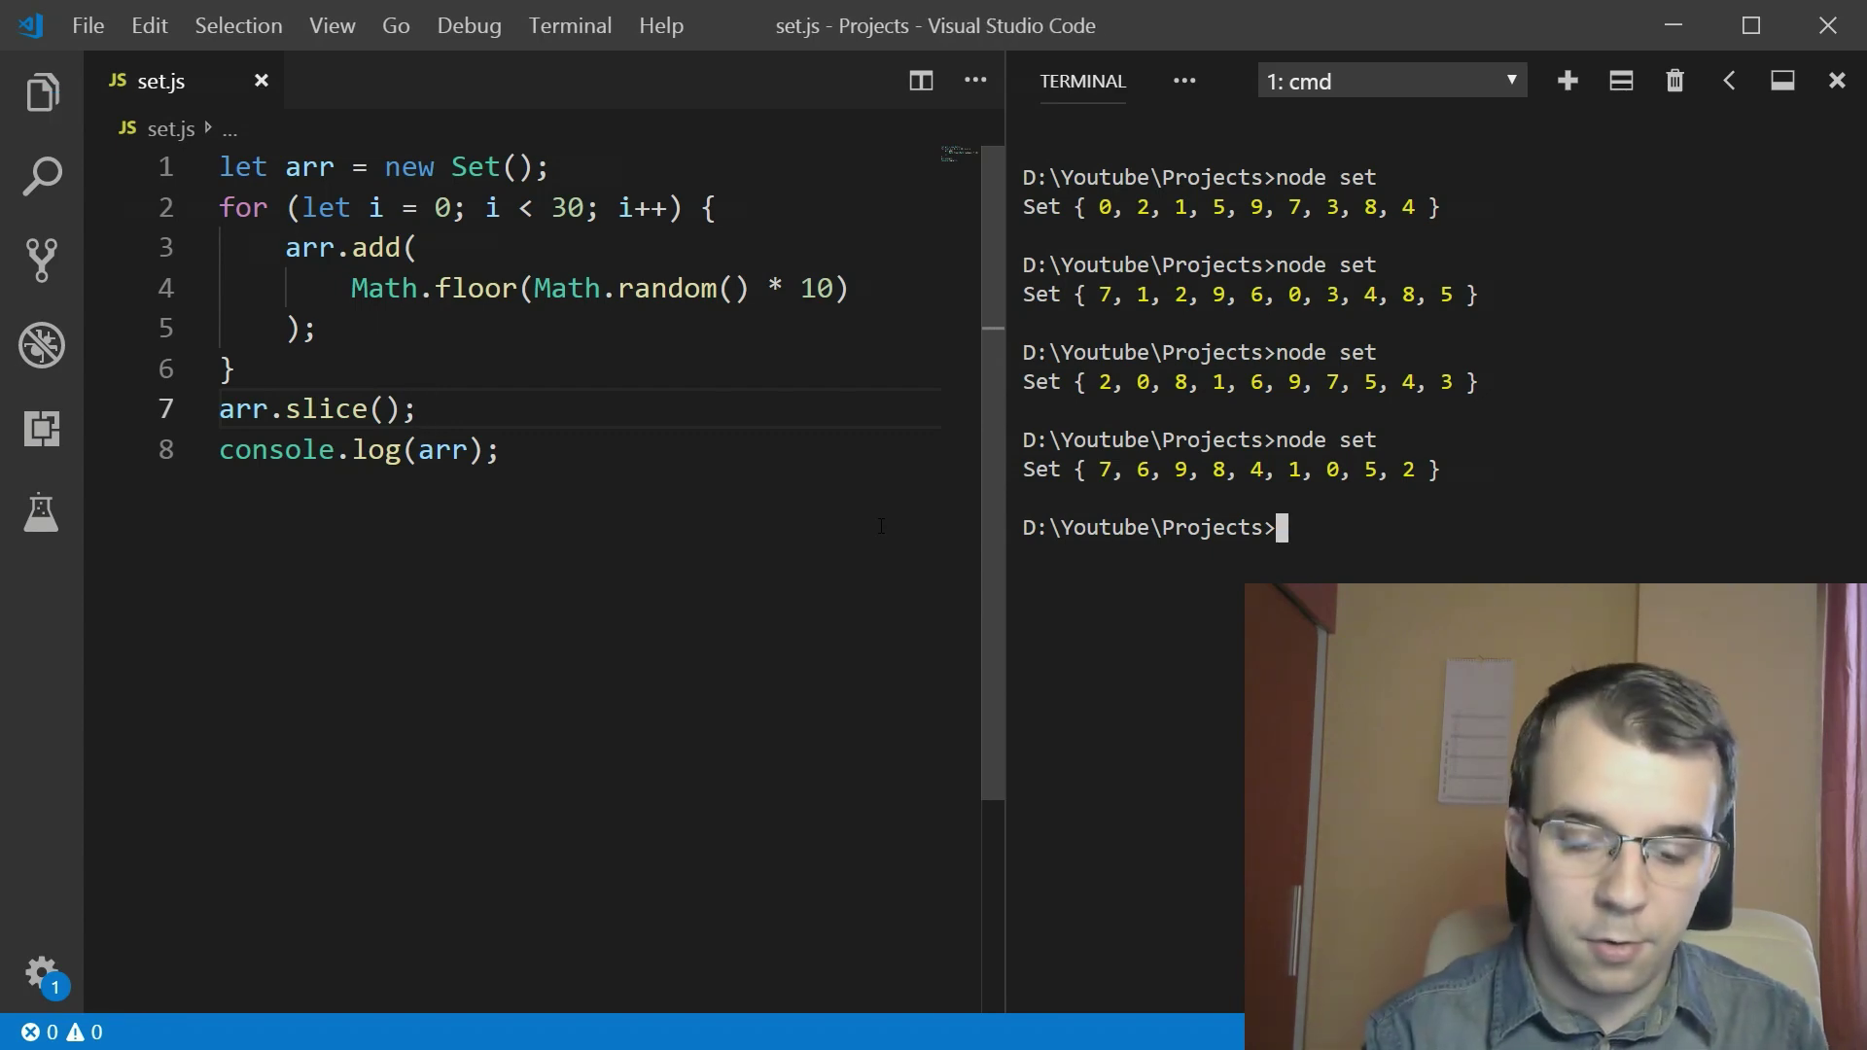
# - Clear the terminal and rerun set.js, which throws 'arr.slice is not a function'
pyautogui.press('Up')
pyautogui.press('Escape')
pyautogui.write('cls')
pyautogui.press('Return')
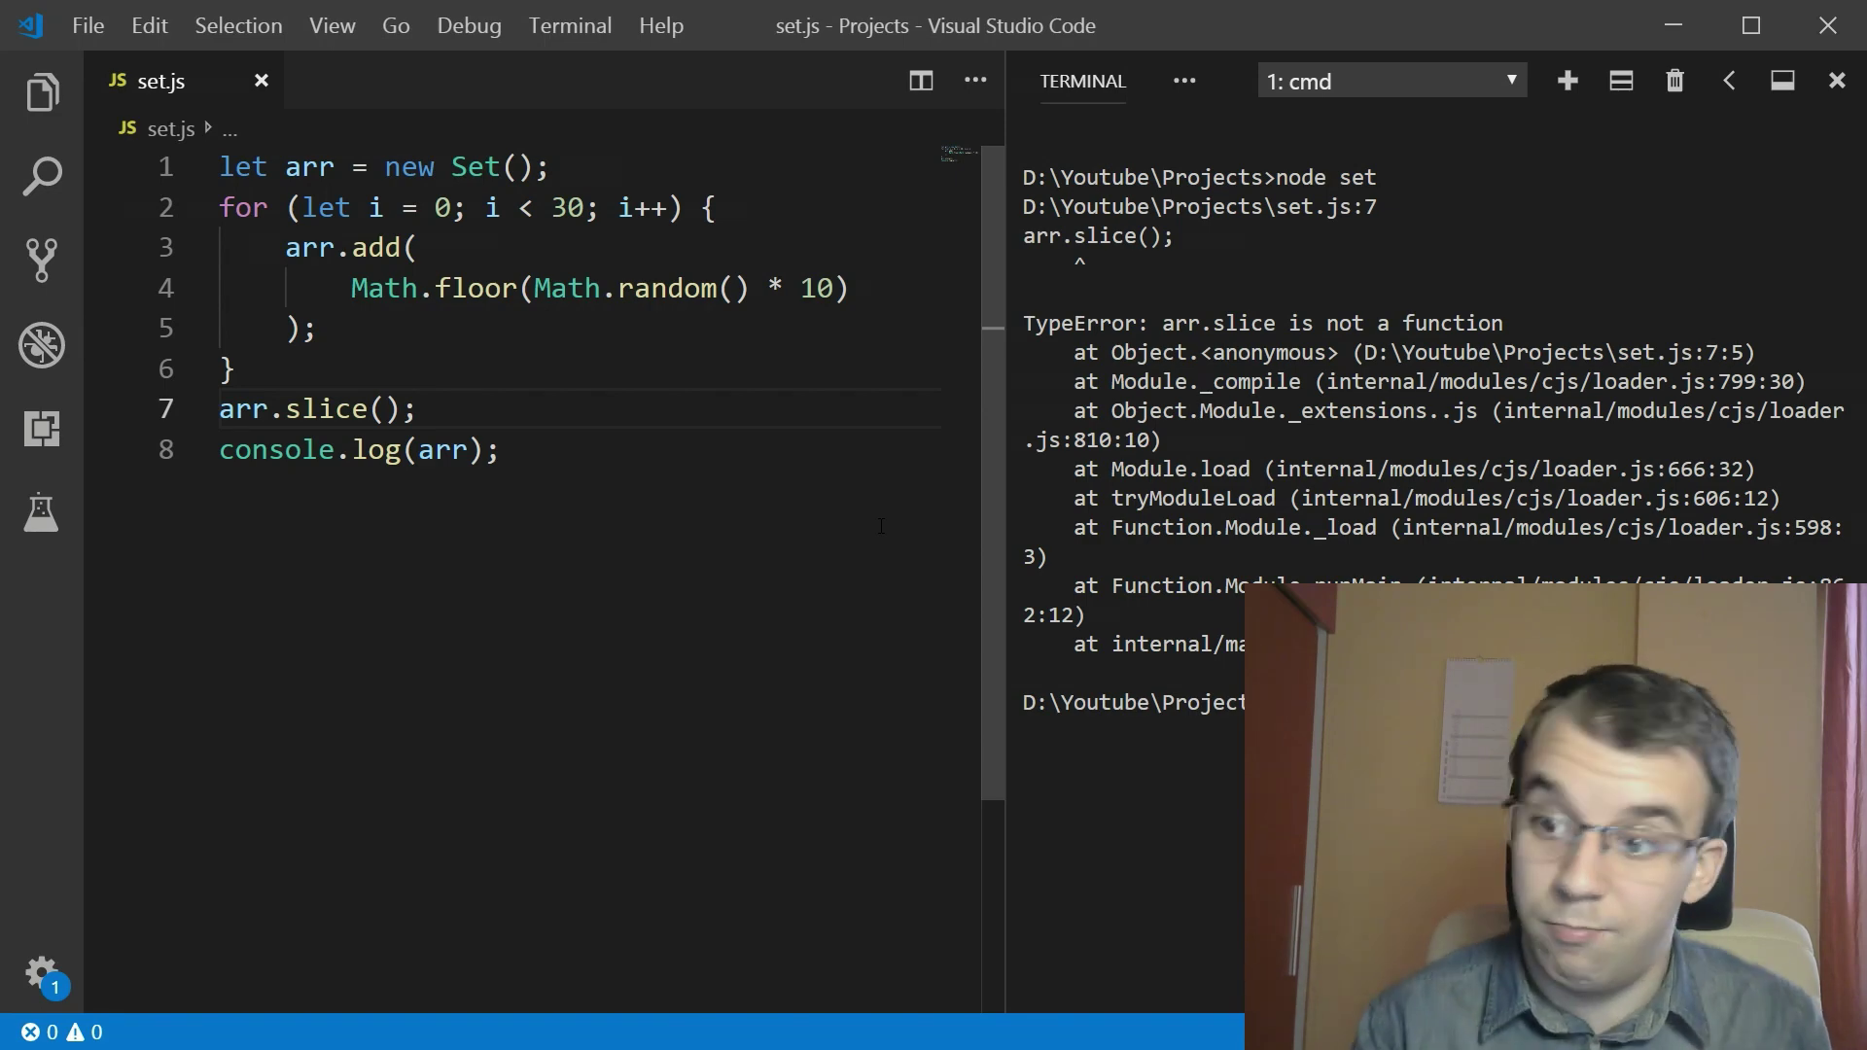
pyautogui.doubleClick(497, 167)
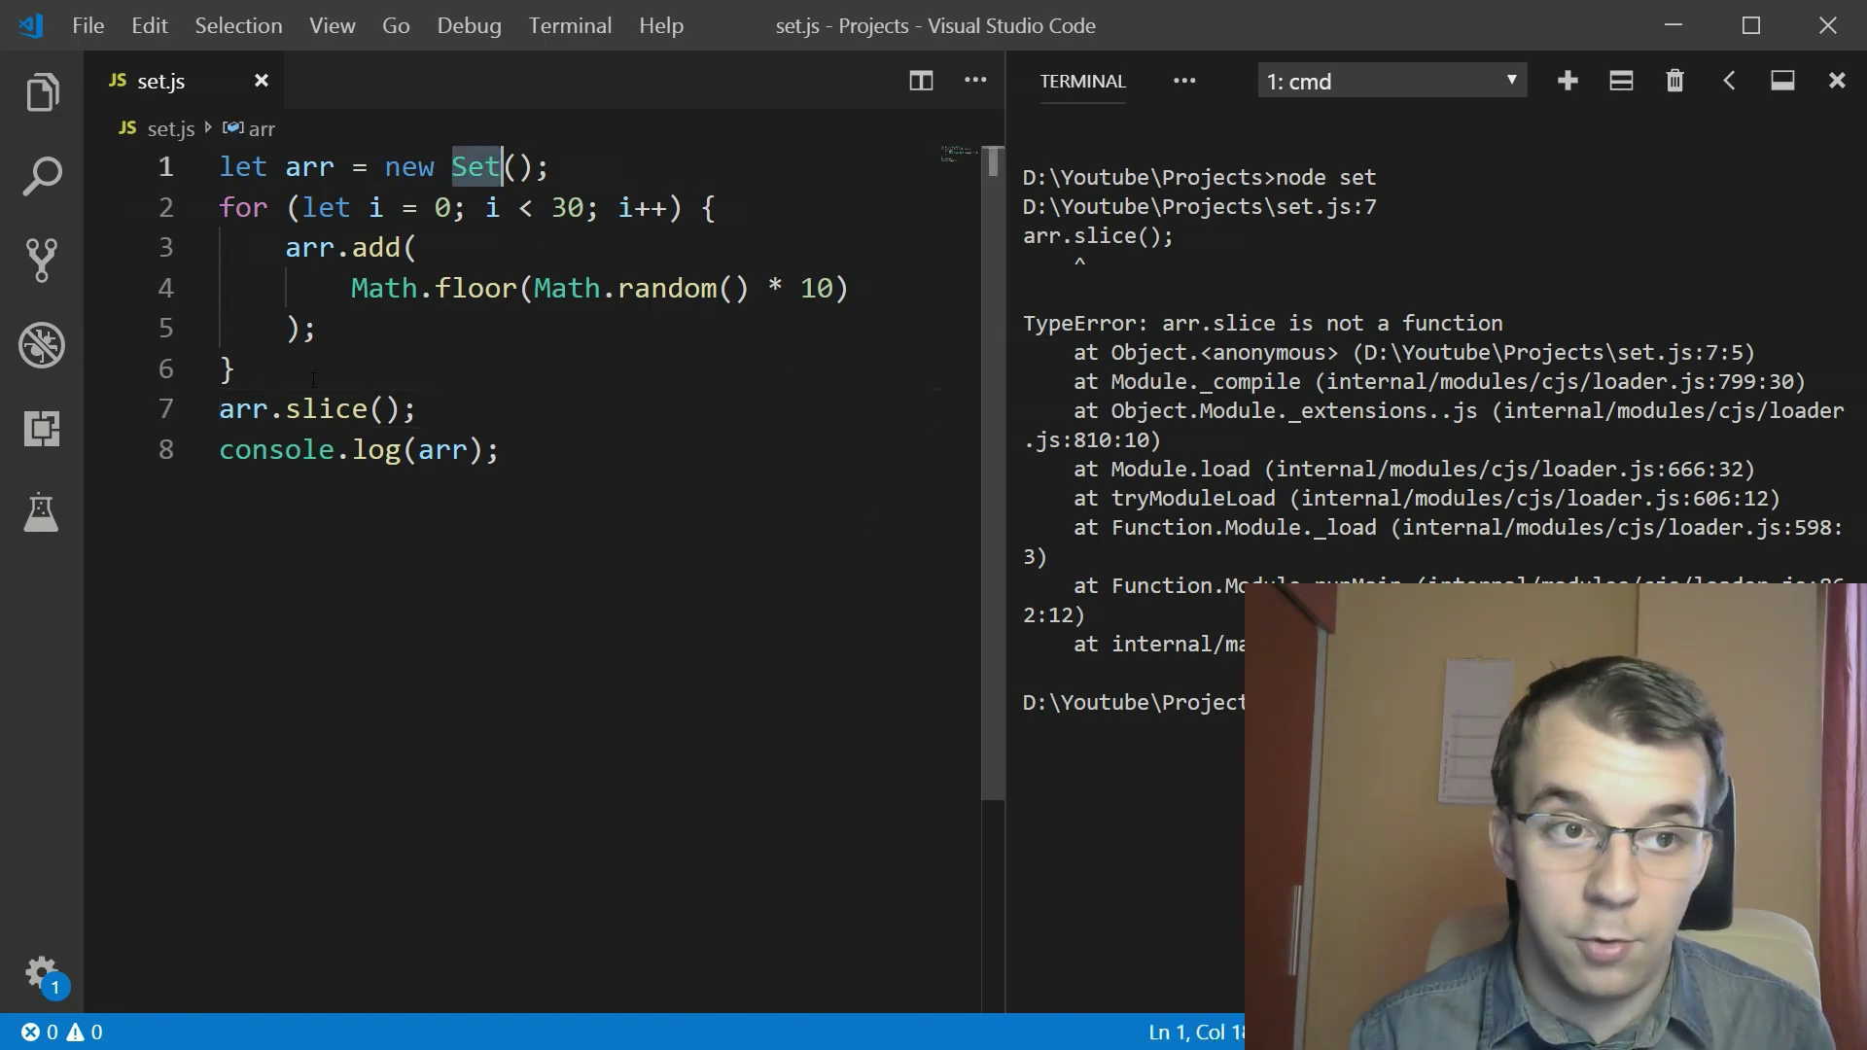
pyautogui.click(521, 450)
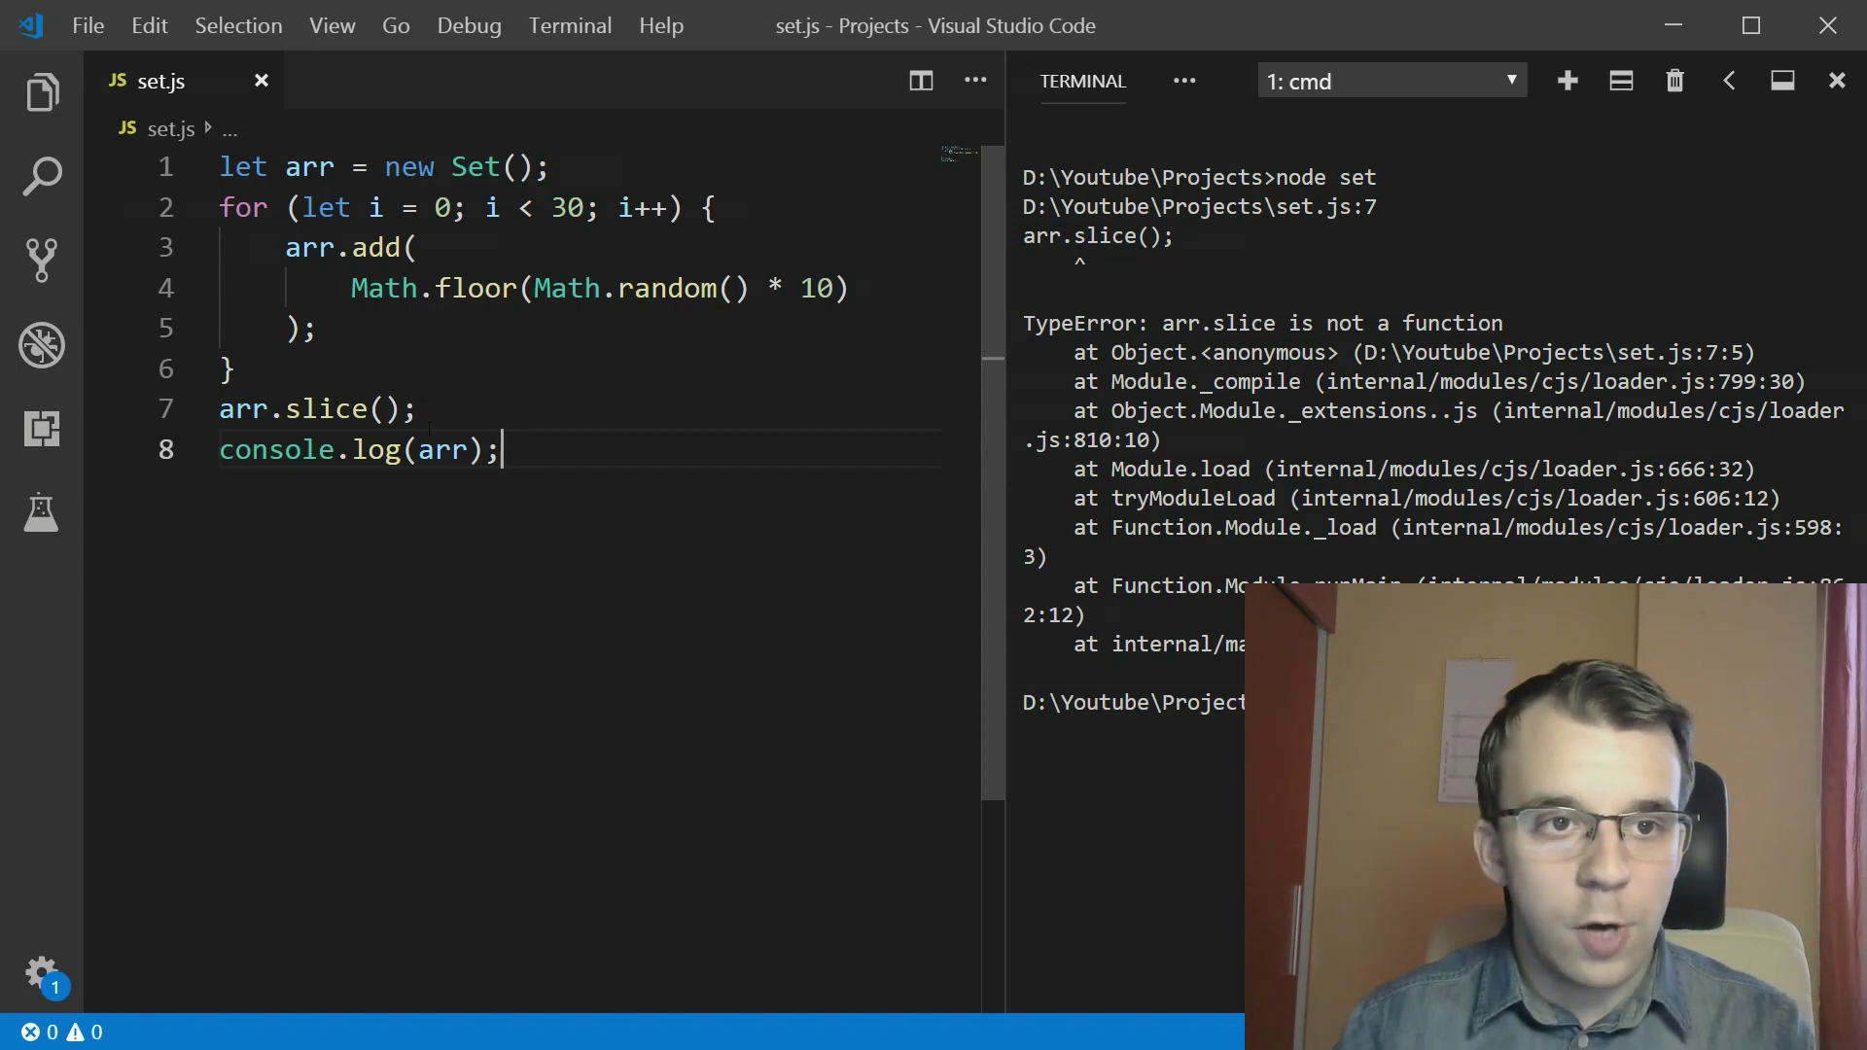
# - Replace the slice line with arr = [...arr] on line 7 and save
pyautogui.moveTo(419, 409); pyautogui.dragTo(219, 411)
pyautogui.press('BackSpace')
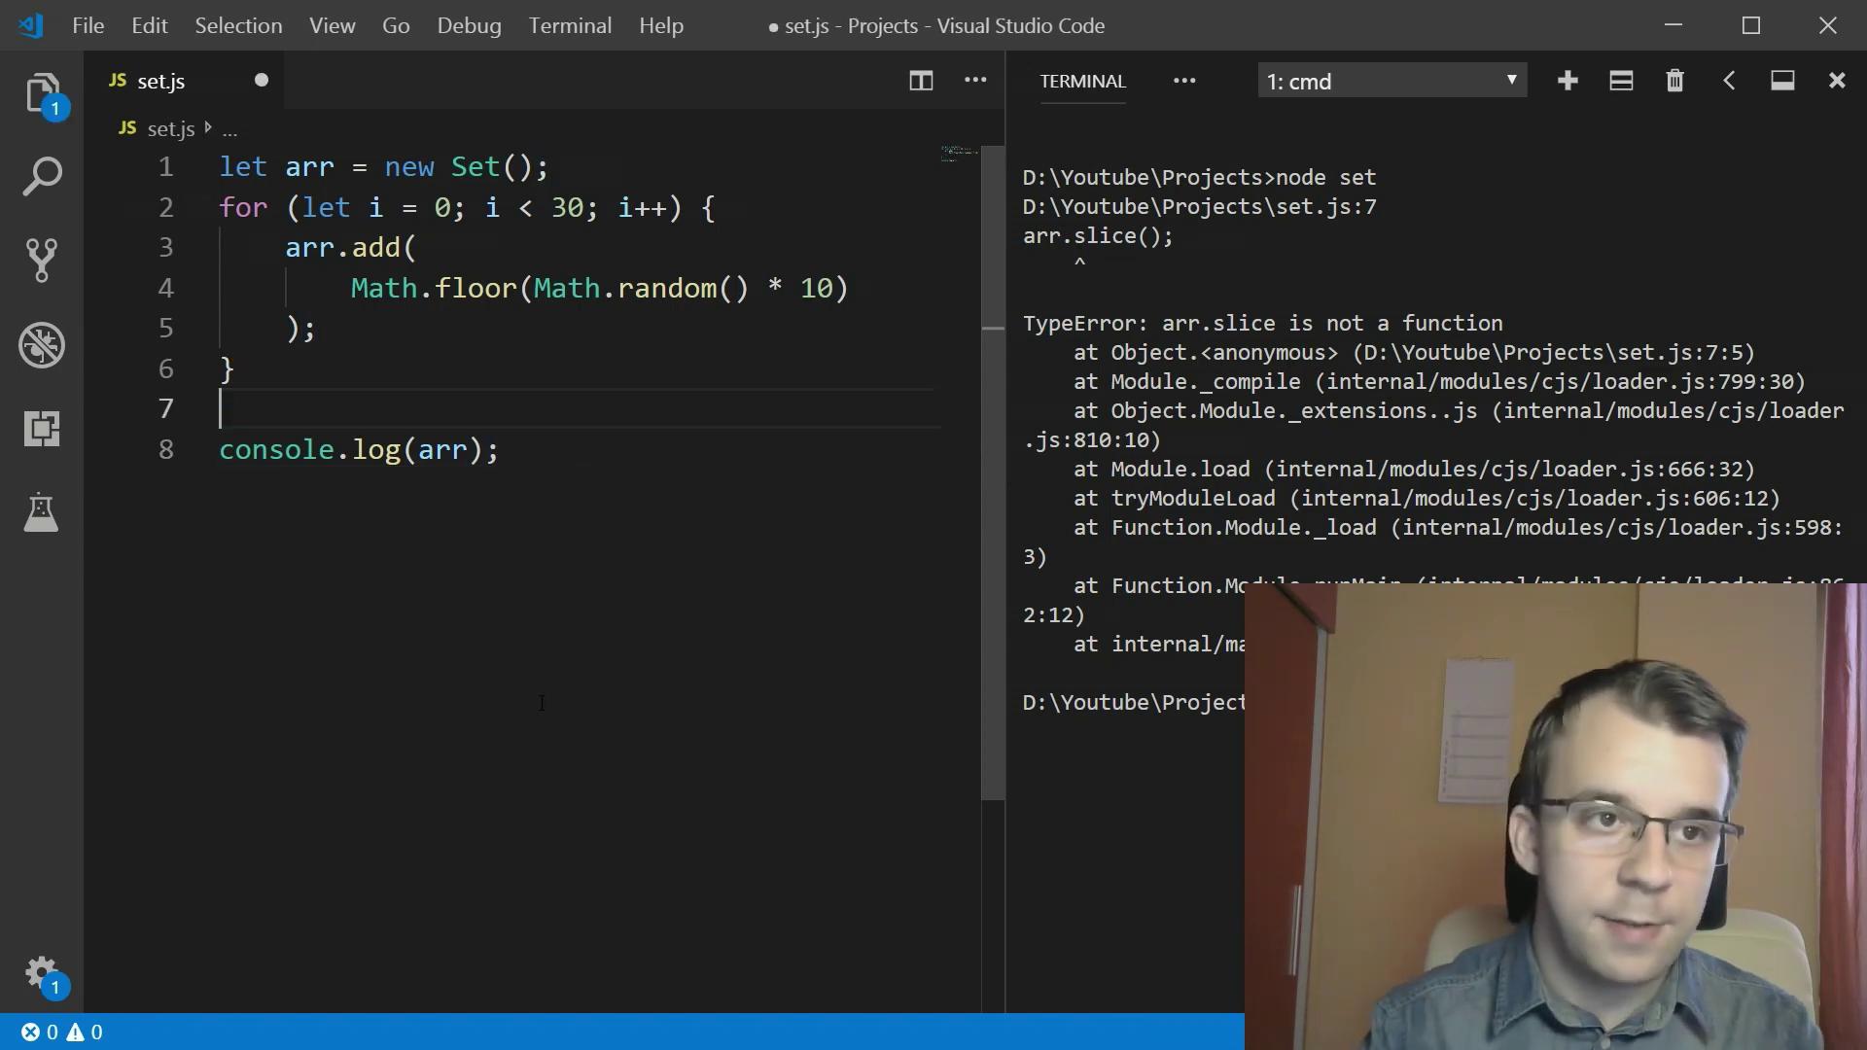
pyautogui.write('arr = ')
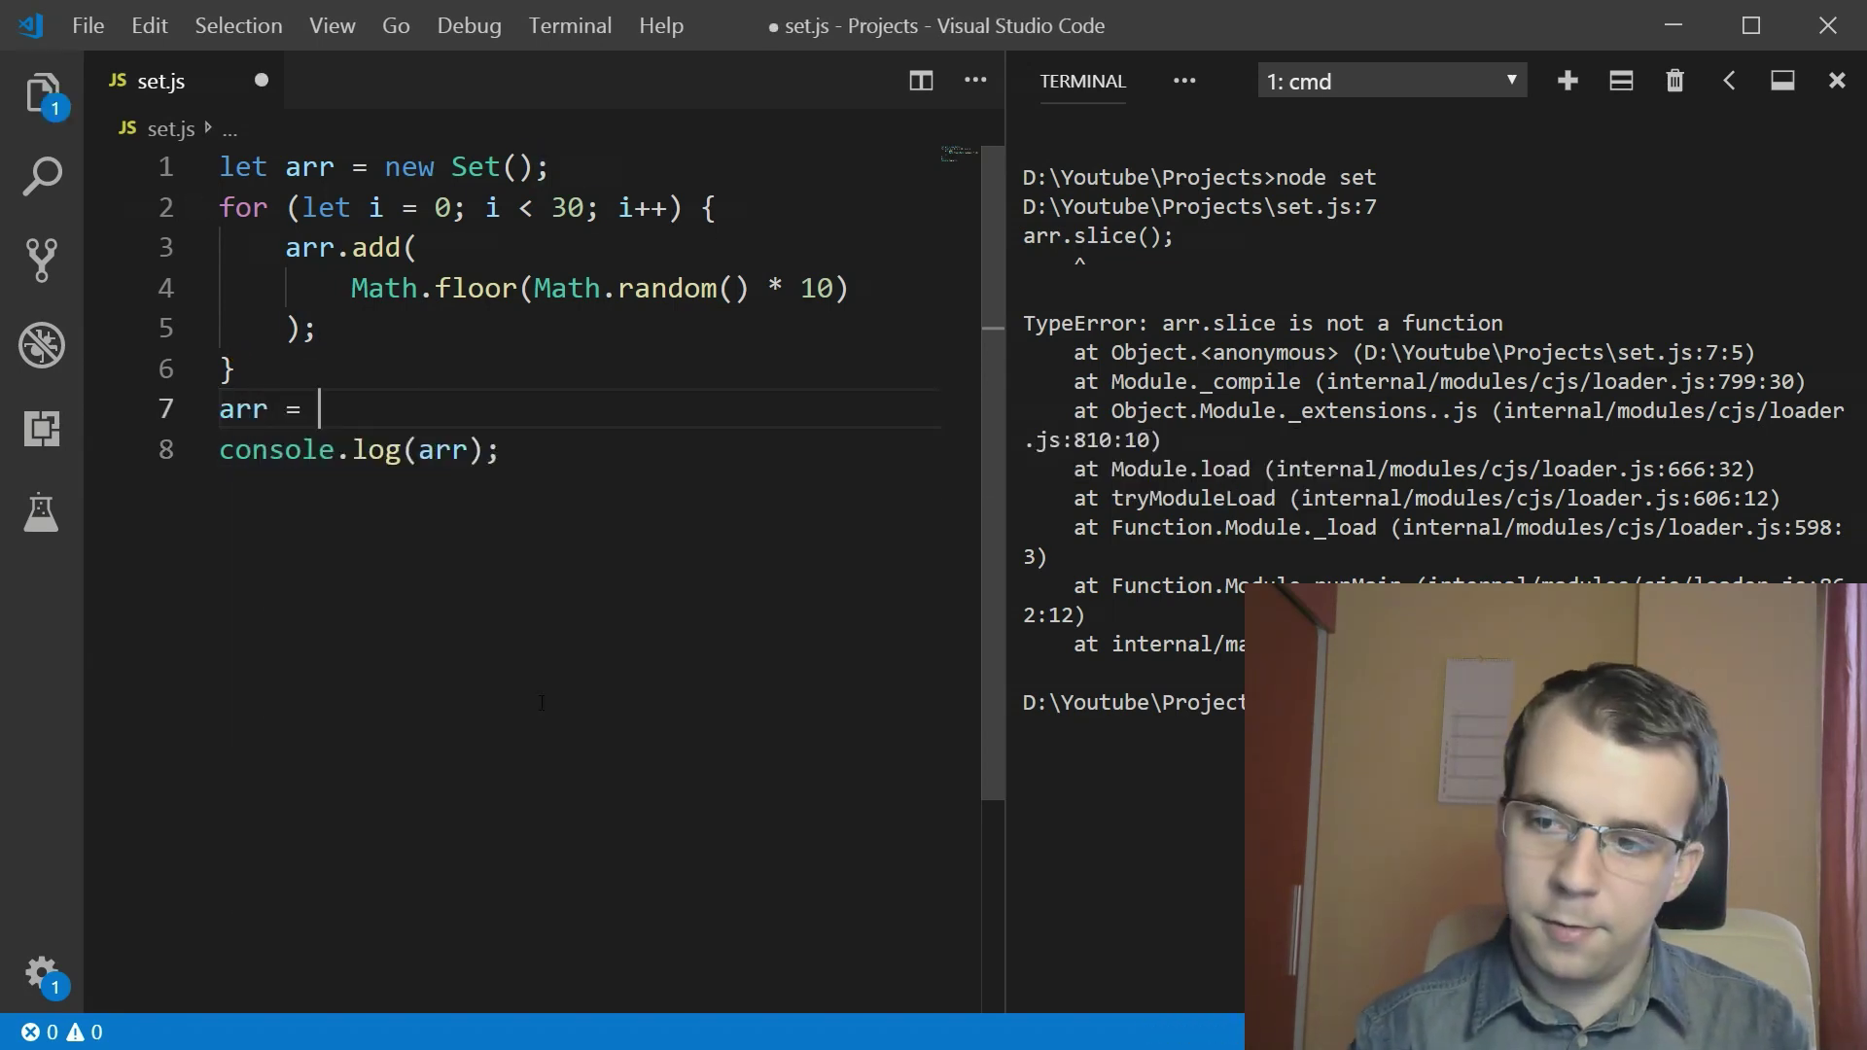
pyautogui.write('[')
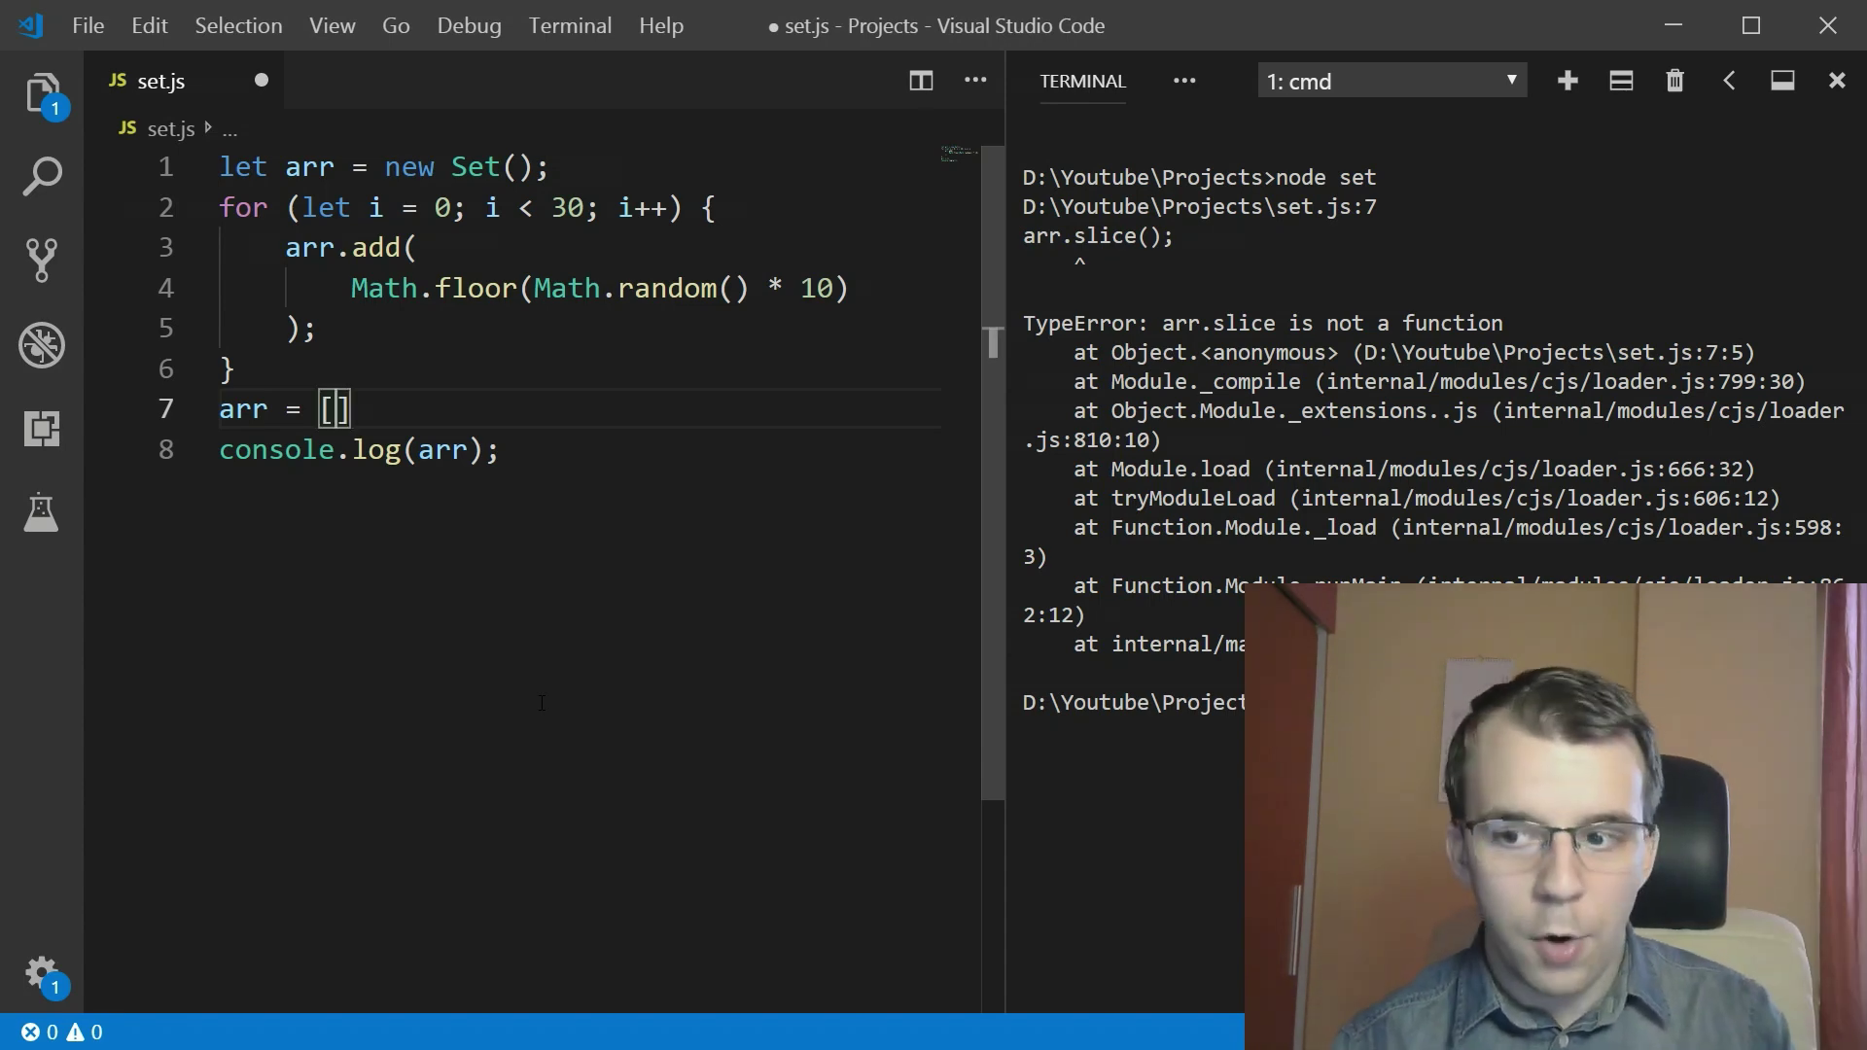
pyautogui.write('arr')
pyautogui.press('Left')
pyautogui.press('Left')
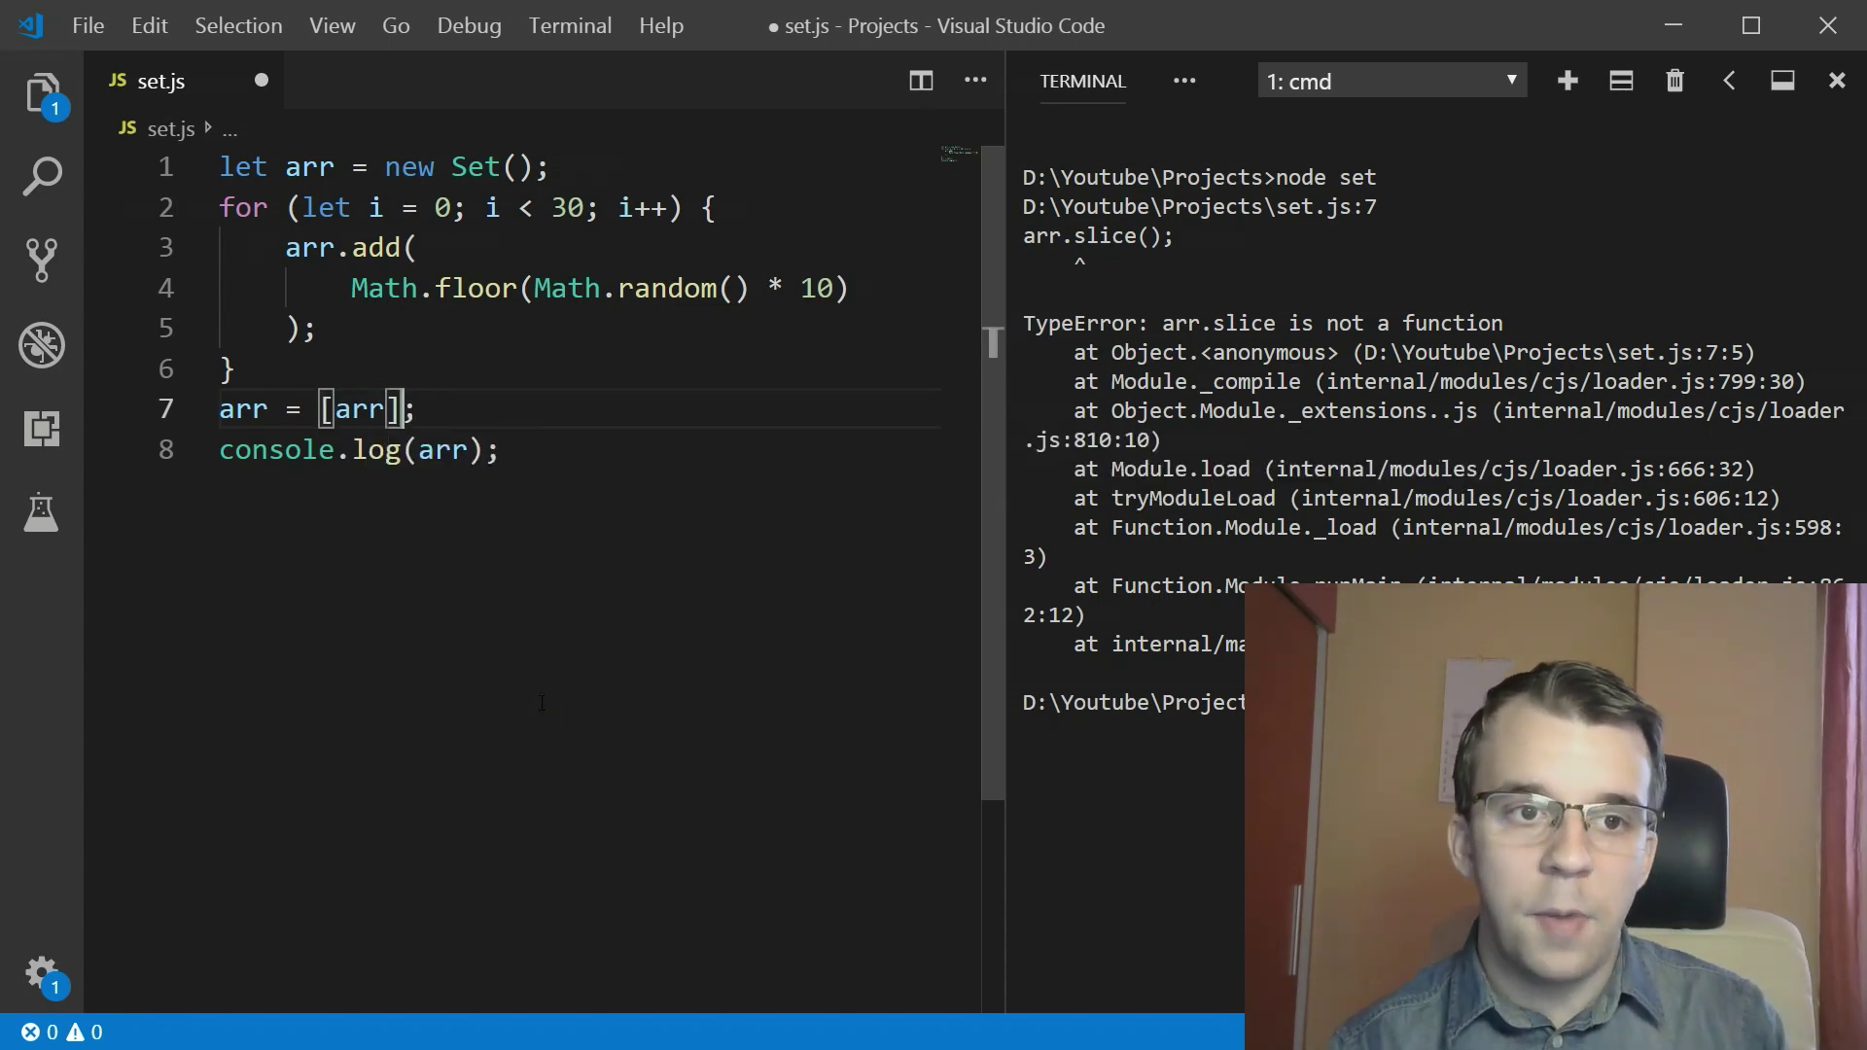
pyautogui.press('Left')
pyautogui.write('.')
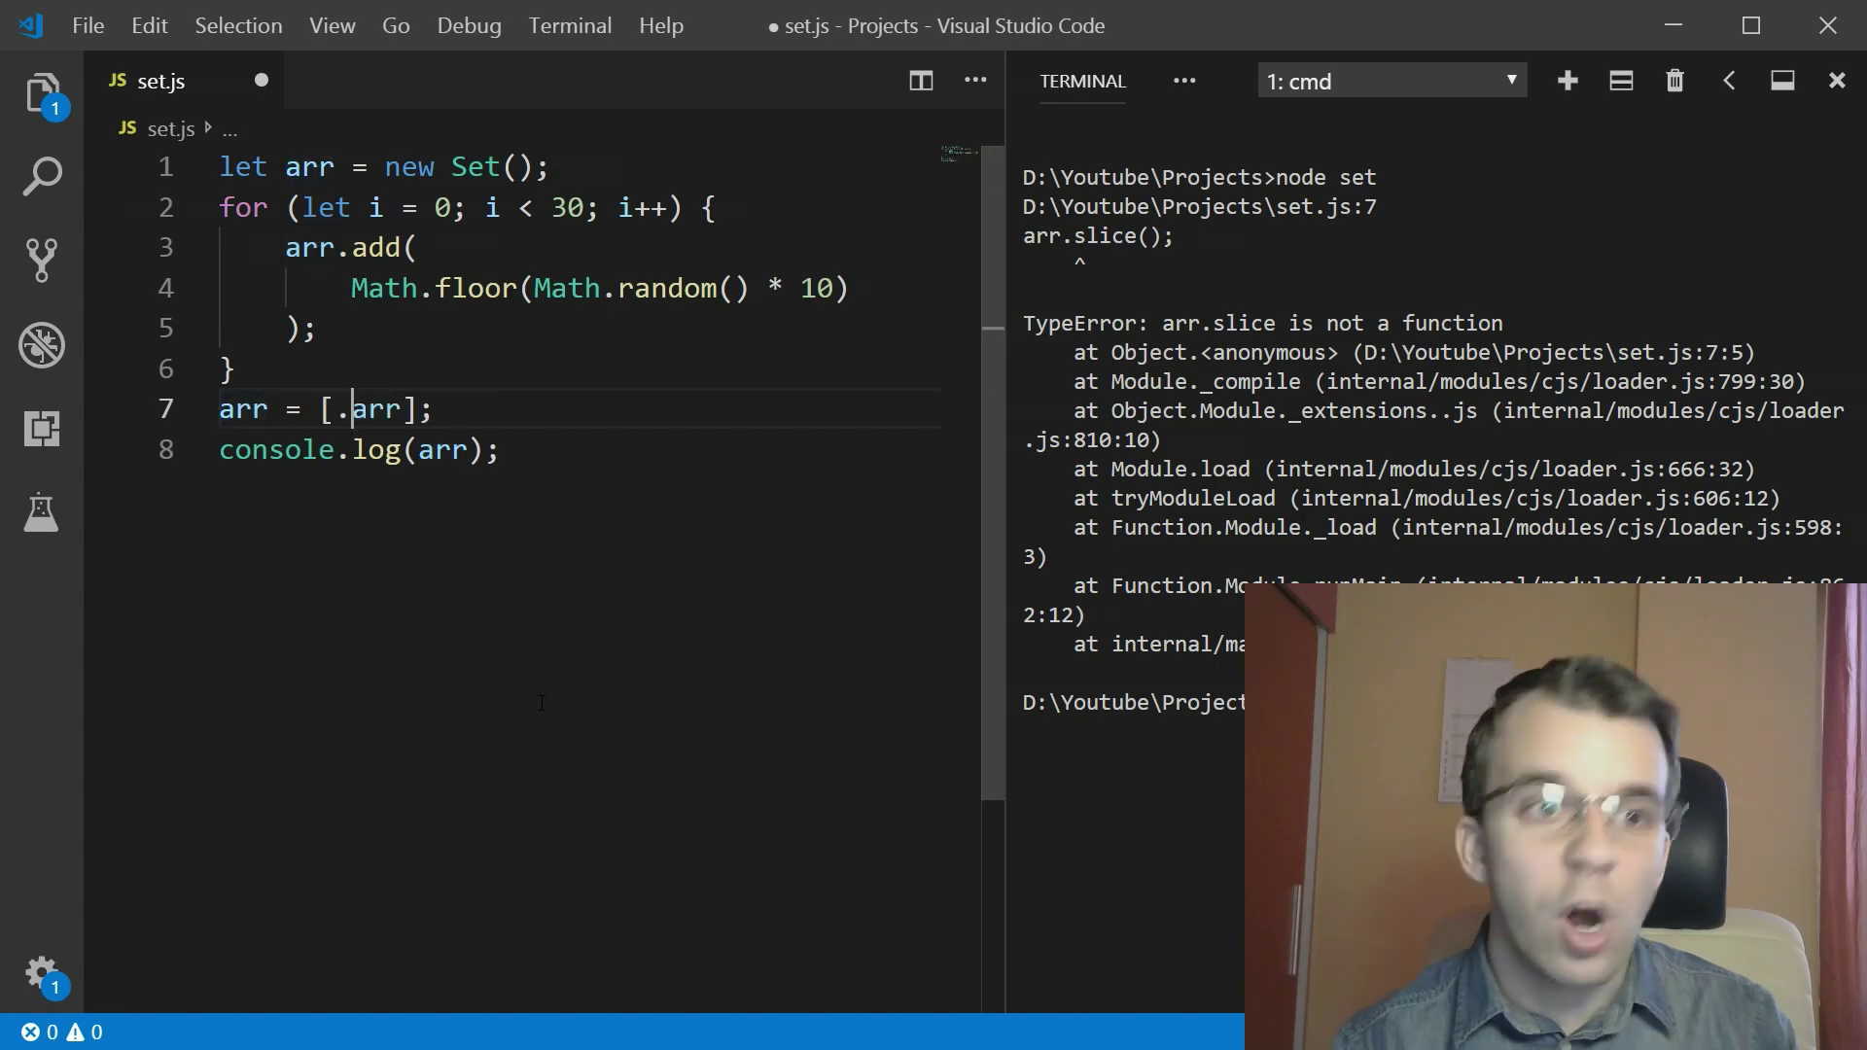
pyautogui.write('..')
pyautogui.hotkey('ctrl', 's')
pyautogui.press('Escape')
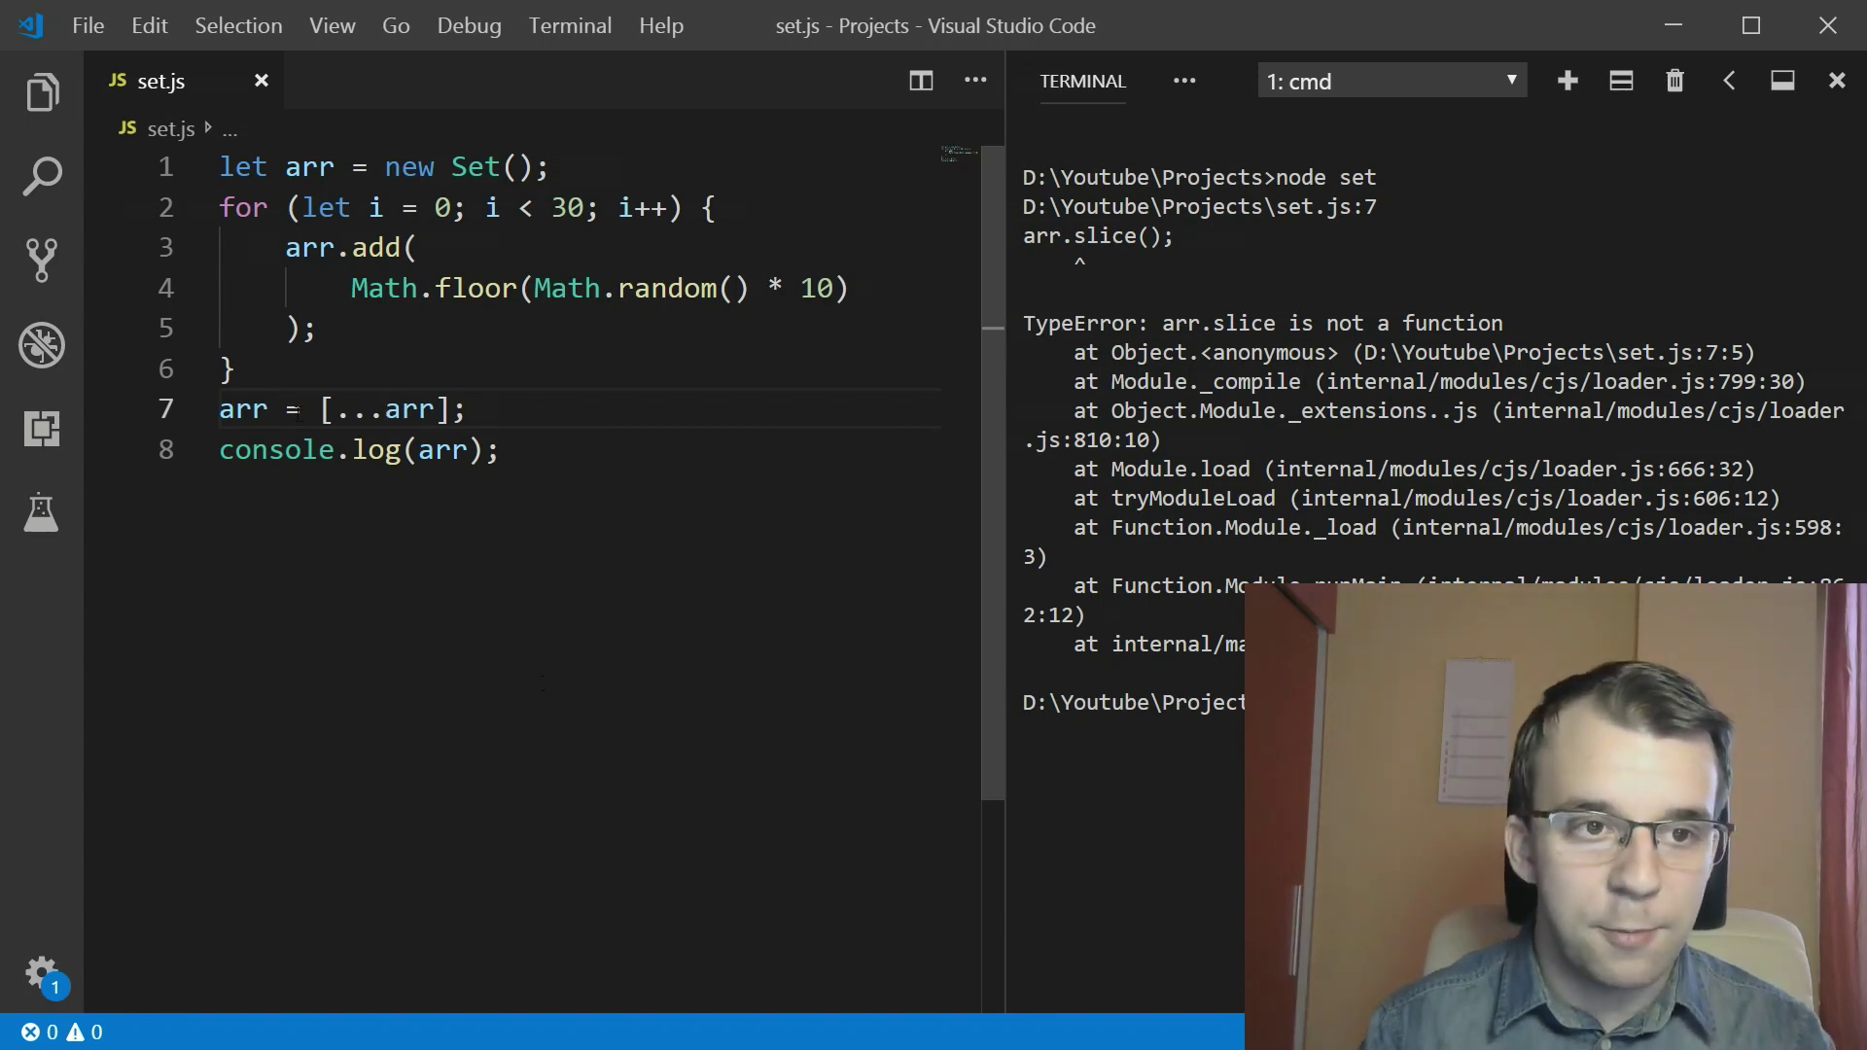
# - Run node set and mark the ten unique numbers printed
pyautogui.hotkey('ctrl', 'k')
pyautogui.press('Up')
pyautogui.press('Return')
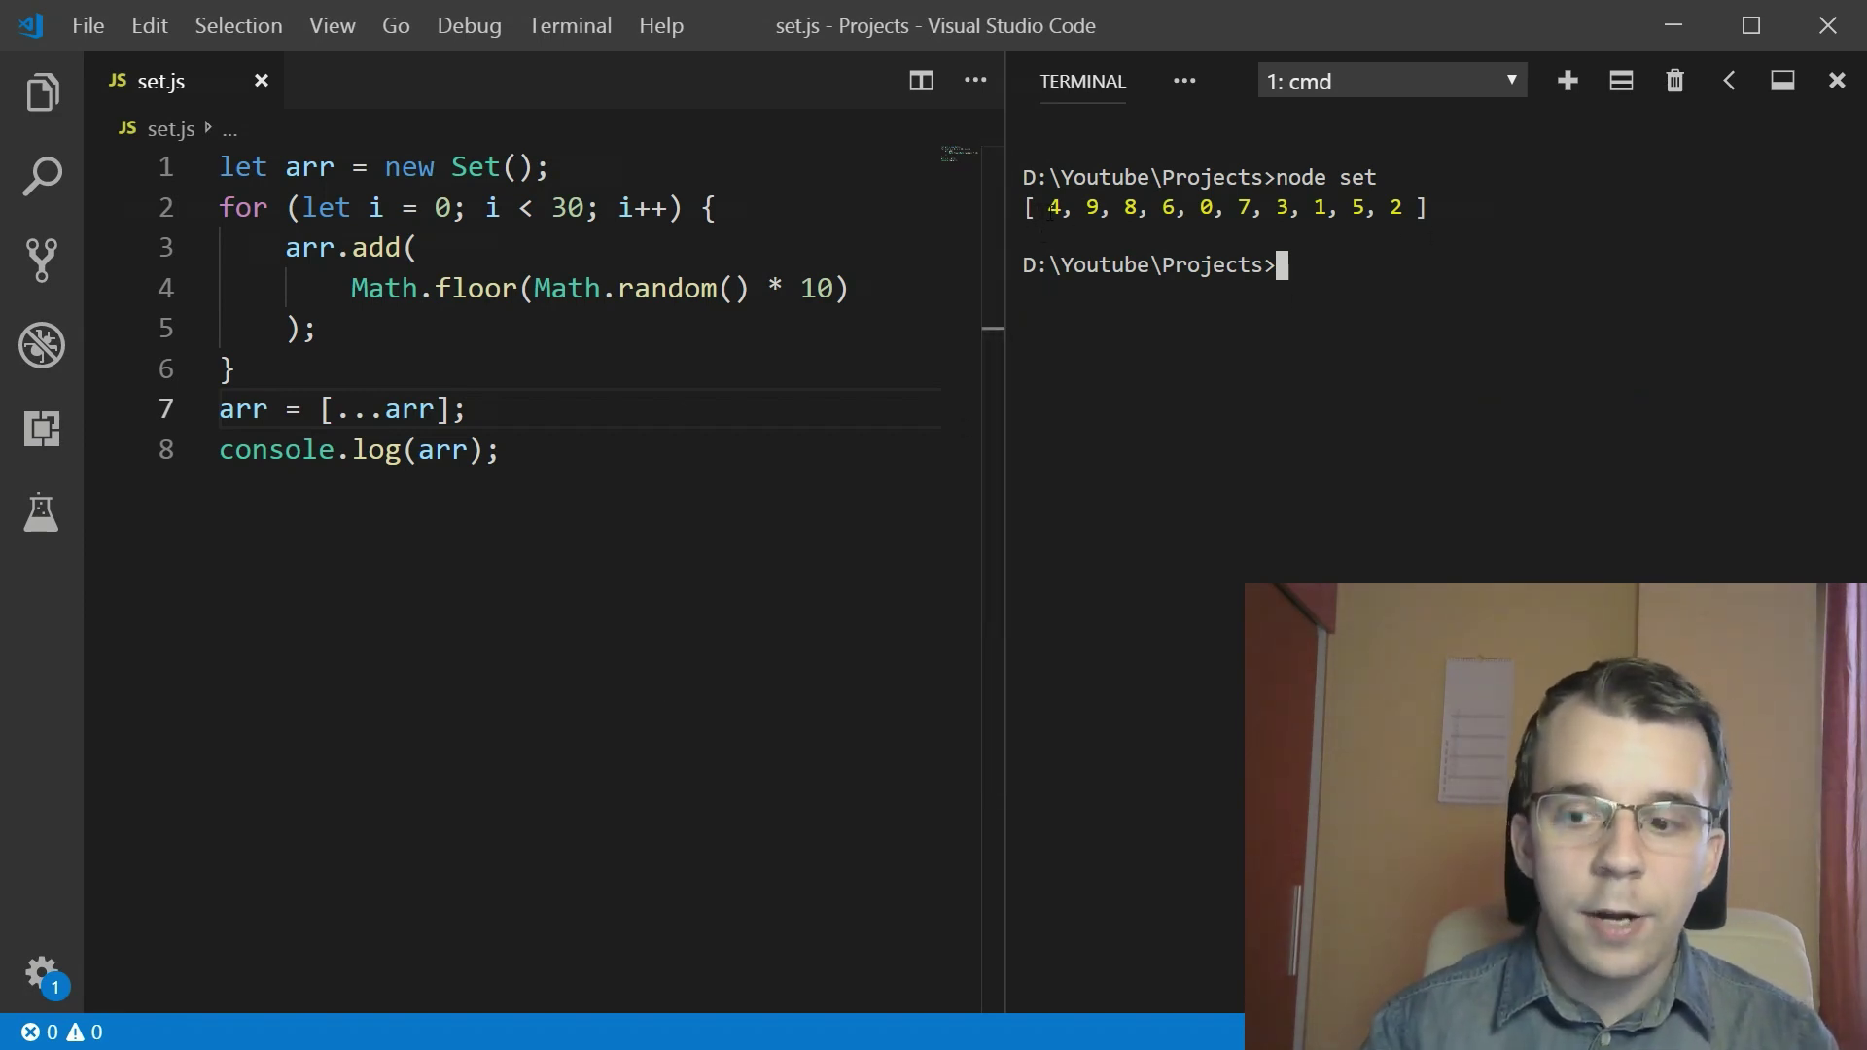
pyautogui.moveTo(1049, 207); pyautogui.dragTo(1404, 207)
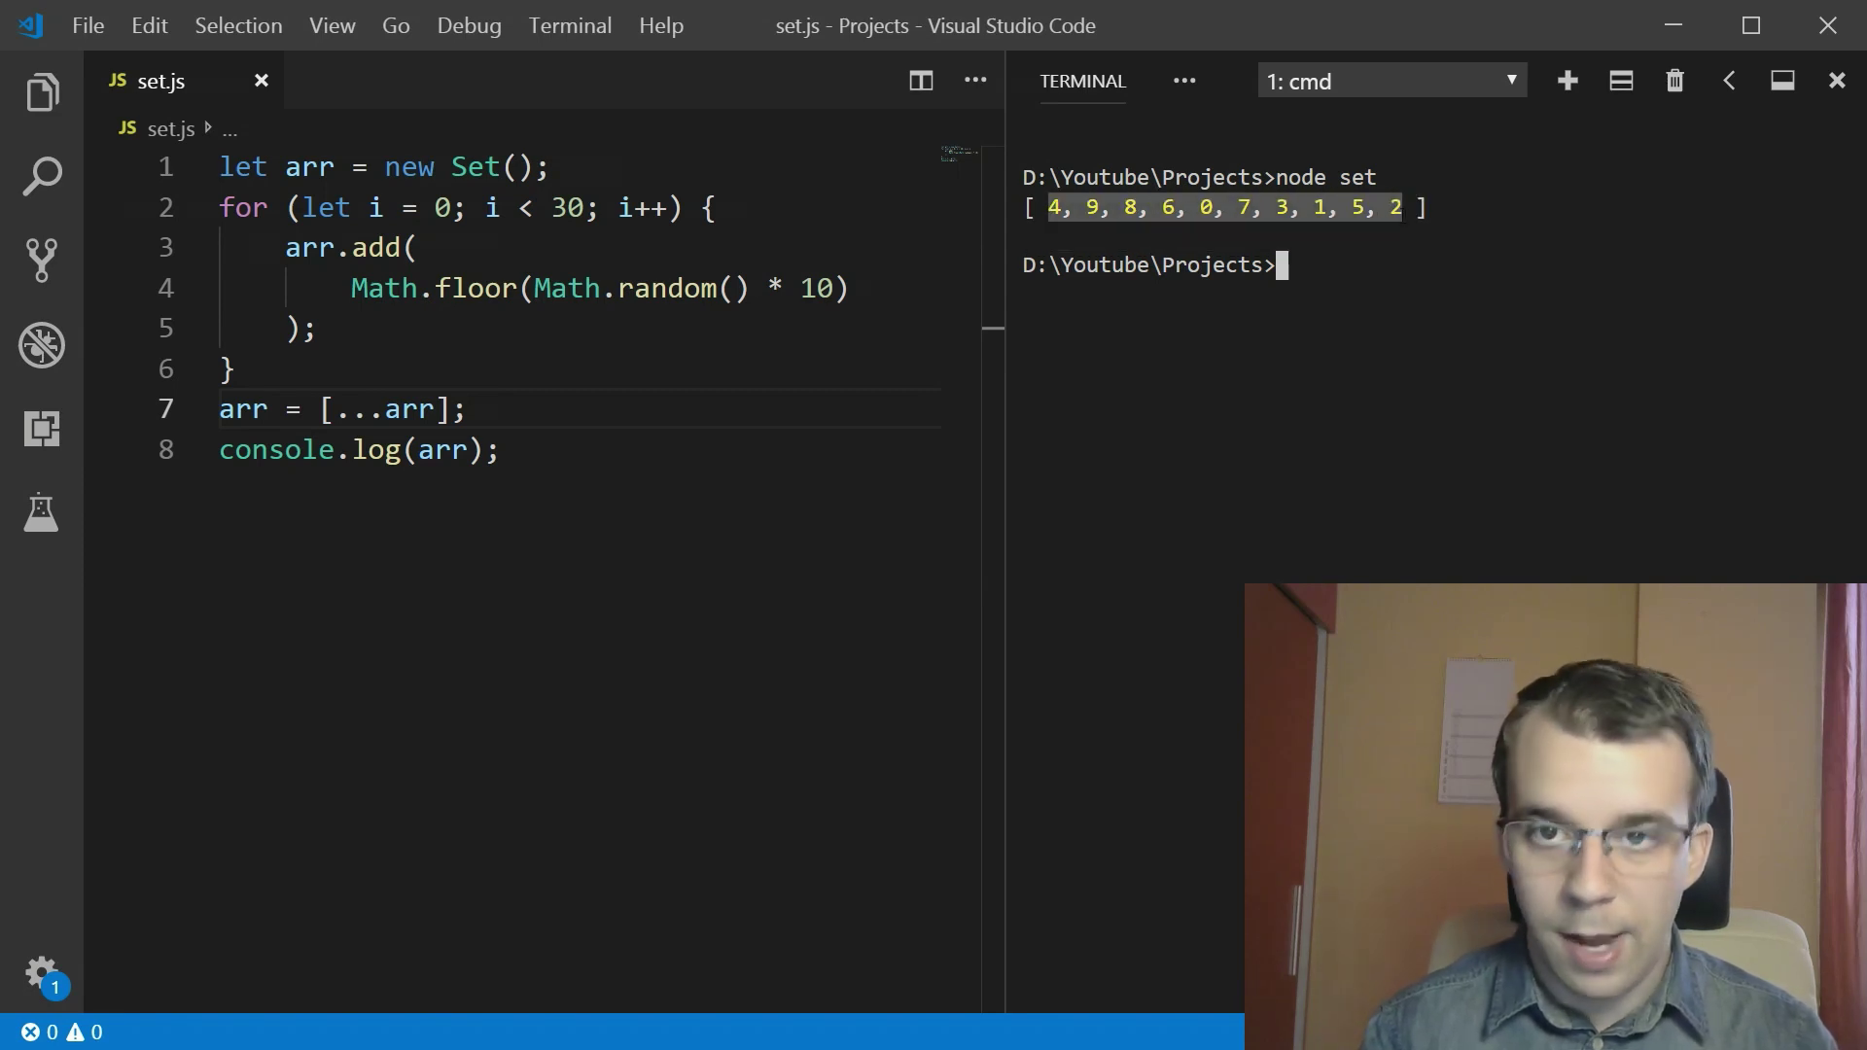
pyautogui.hotkey('ctrl', 'c')
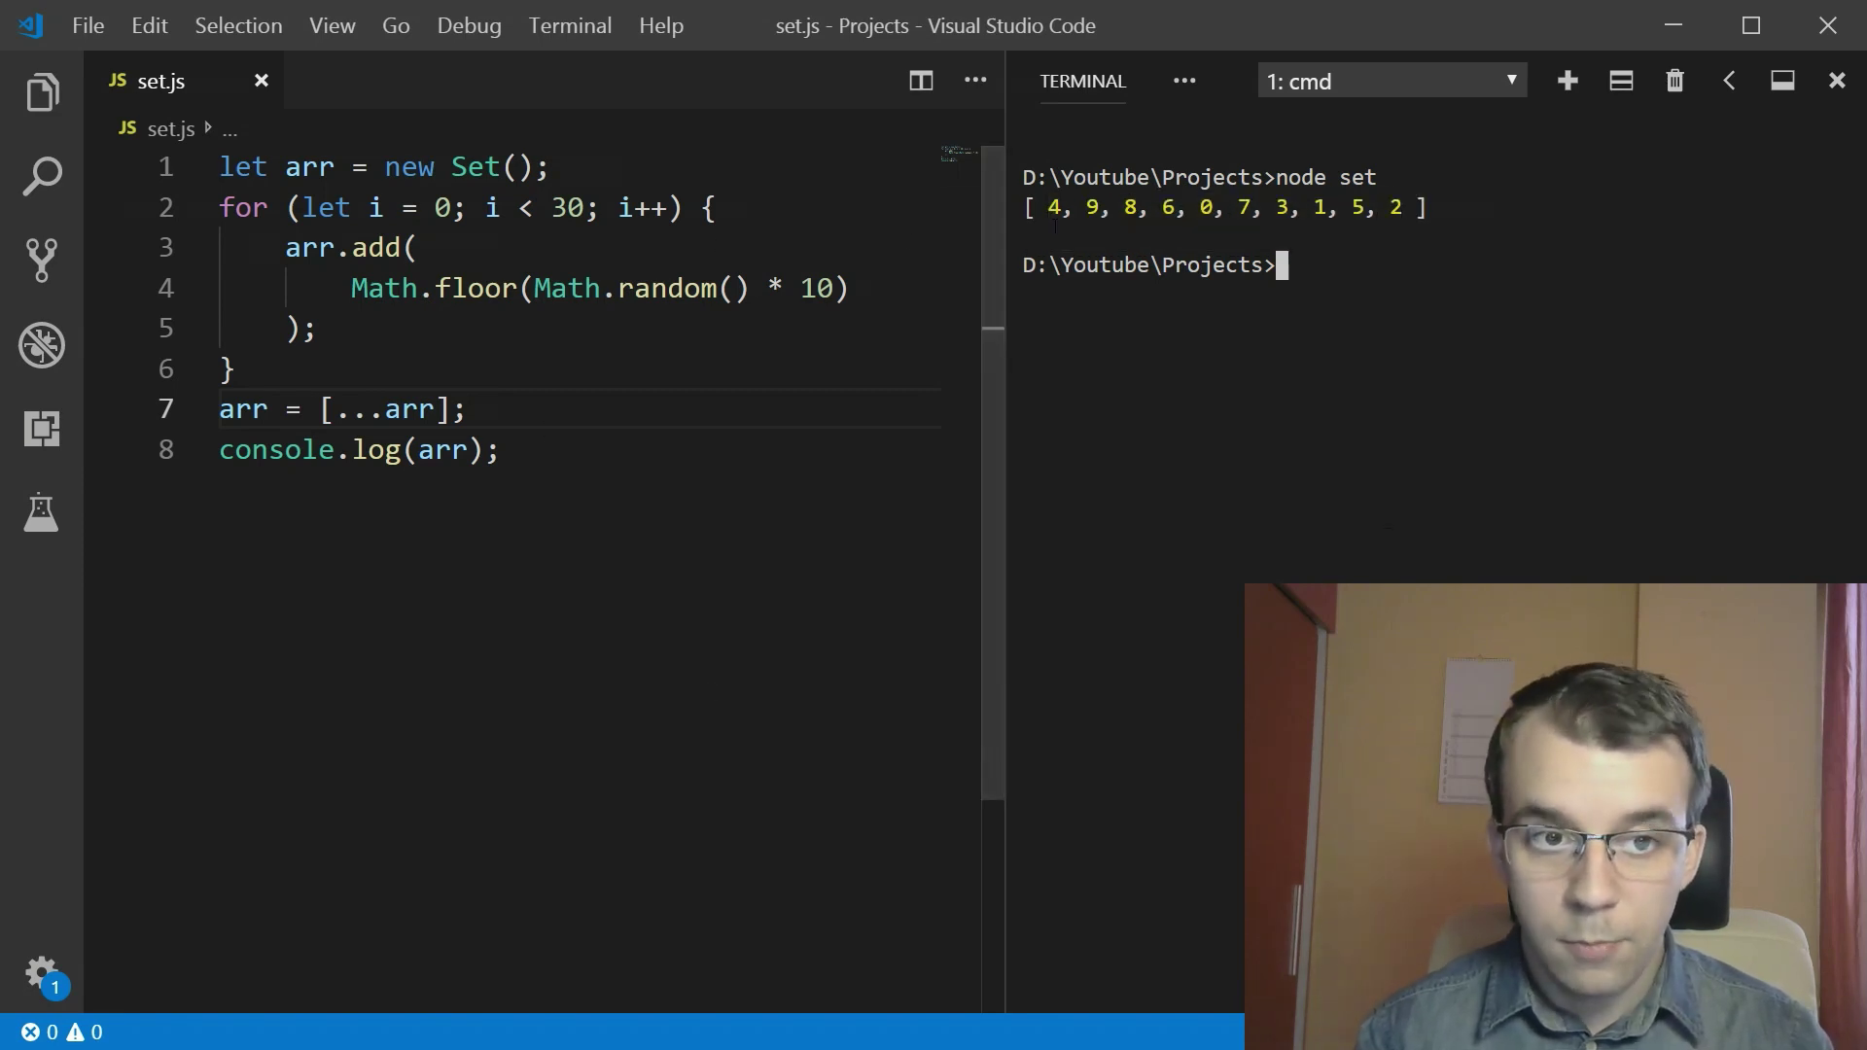
# - Add arr.slice(); as line 8, save, and rerun node set
pyautogui.click(662, 411)
pyautogui.press('Return')
pyautogui.write('arr.slice();')
pyautogui.hotkey('ctrl', 's')
pyautogui.hotkey('ctrl', '`')
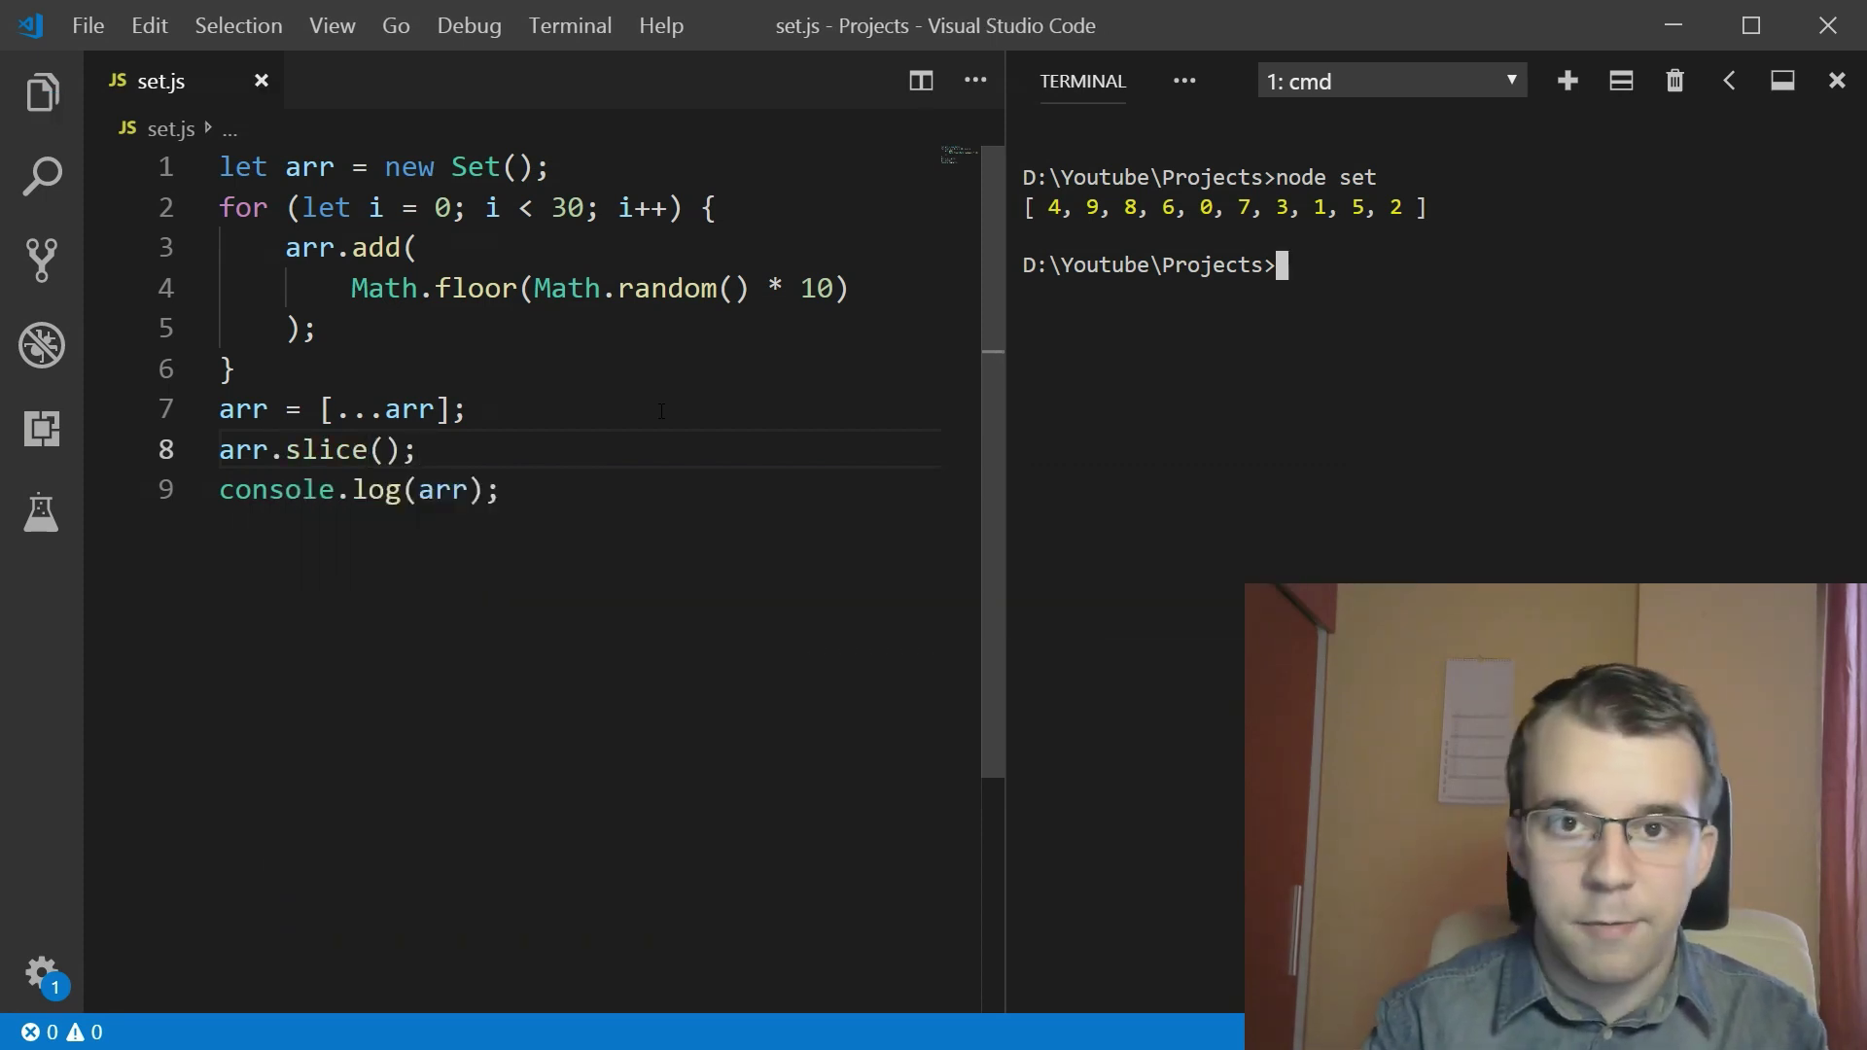
pyautogui.press('Up')
pyautogui.press('Return')
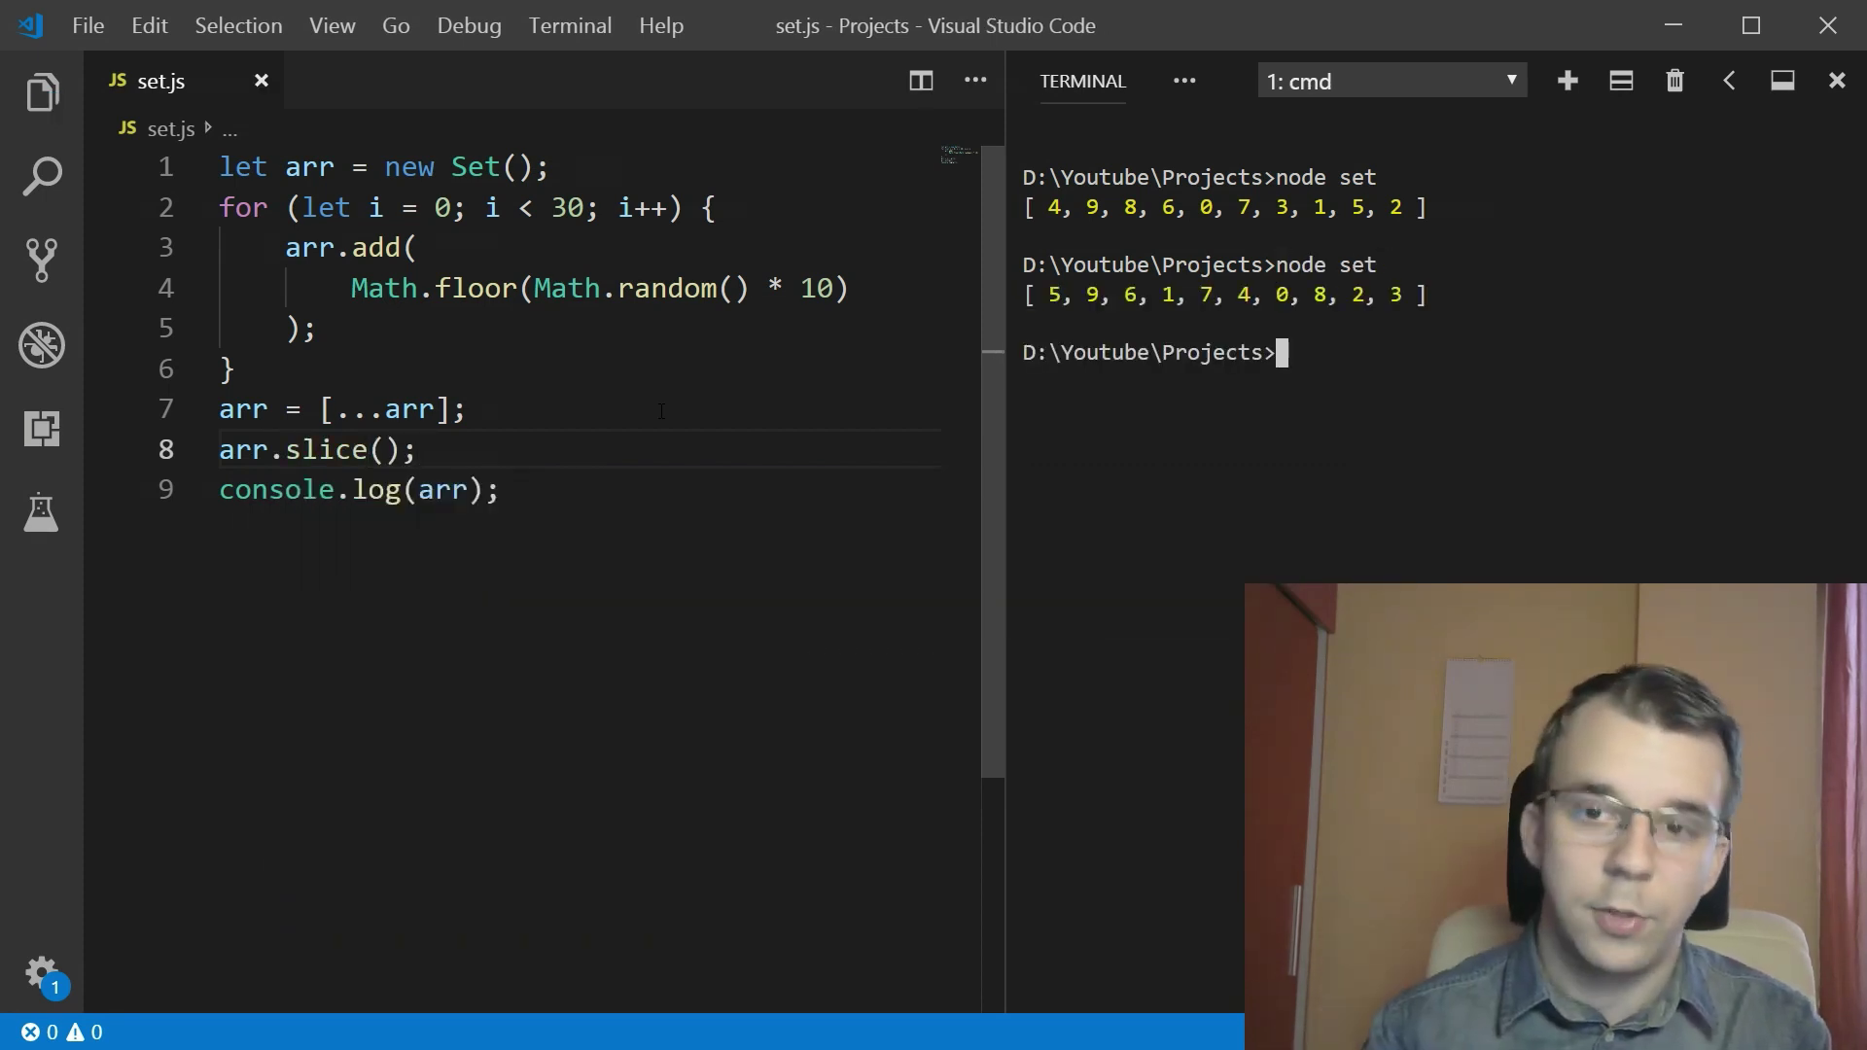
# - Compare new Set() on line 1 with [...arr] on line 7, leaving the code unchanged
pyautogui.click(477, 455)
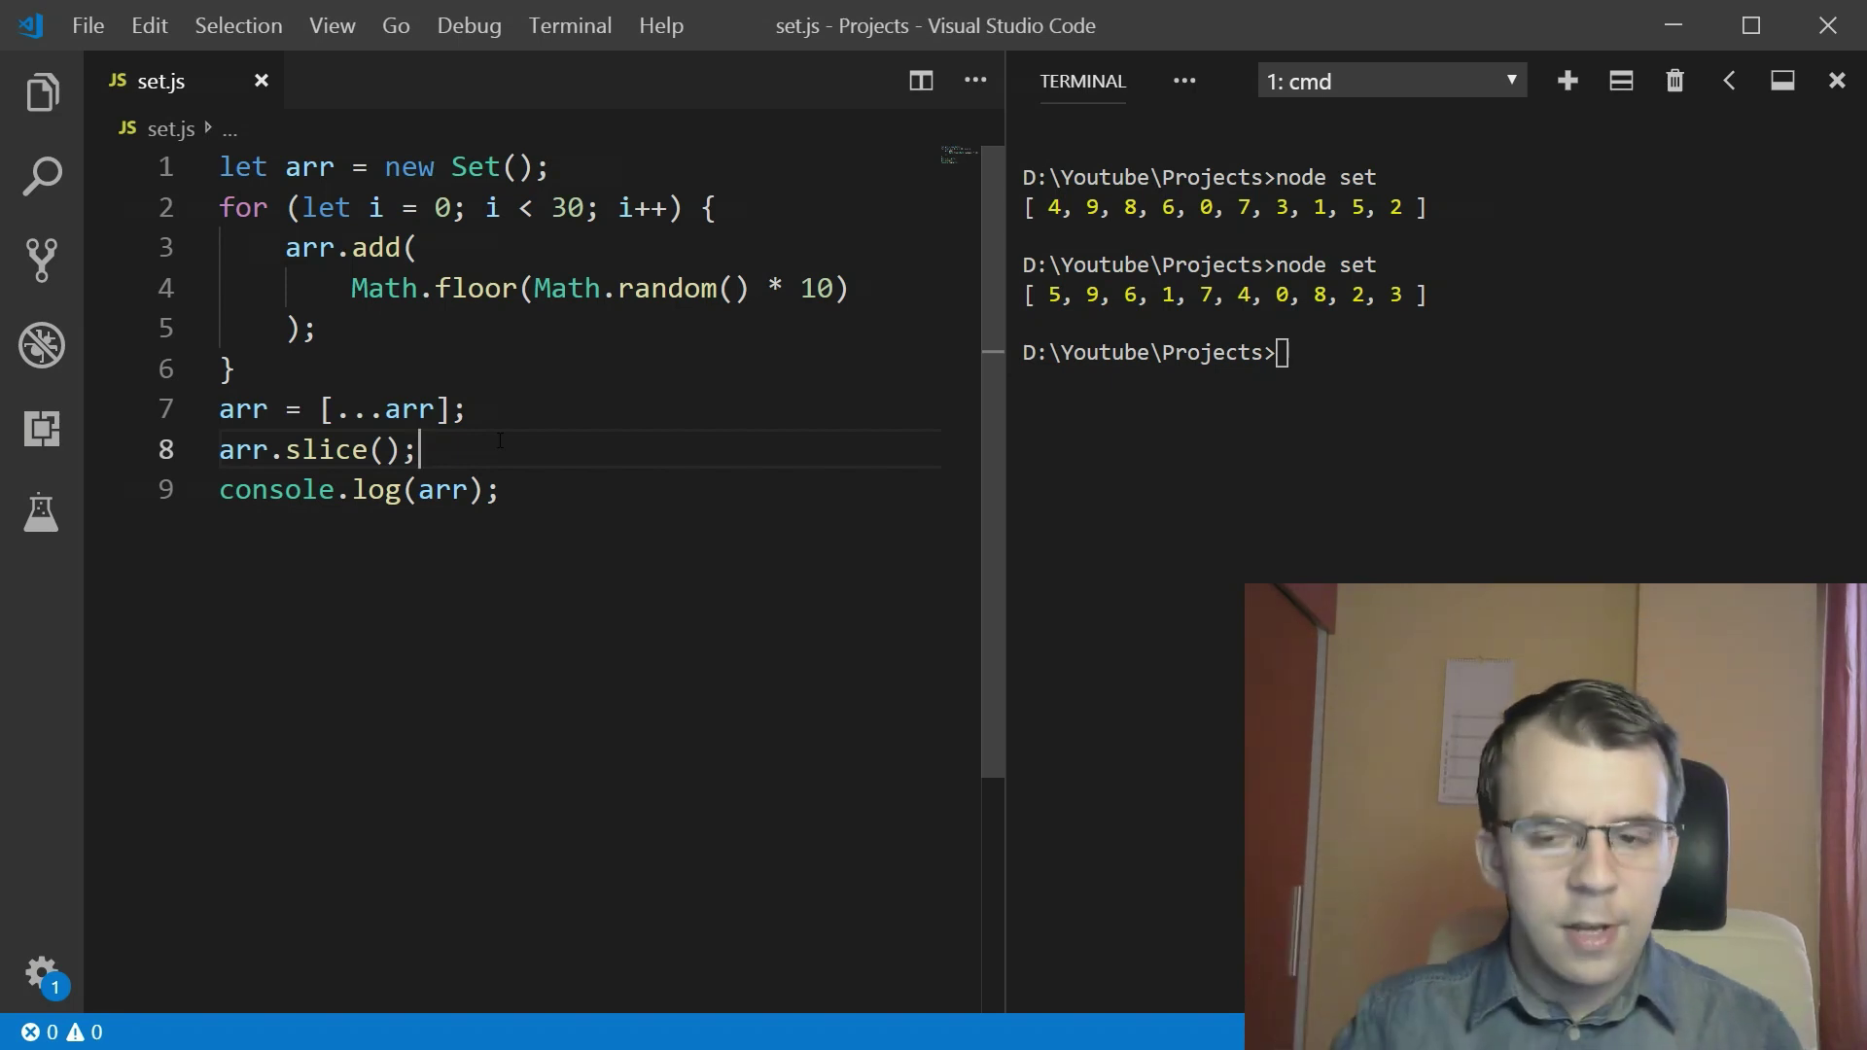
pyautogui.click(302, 167)
pyautogui.doubleClick(302, 166)
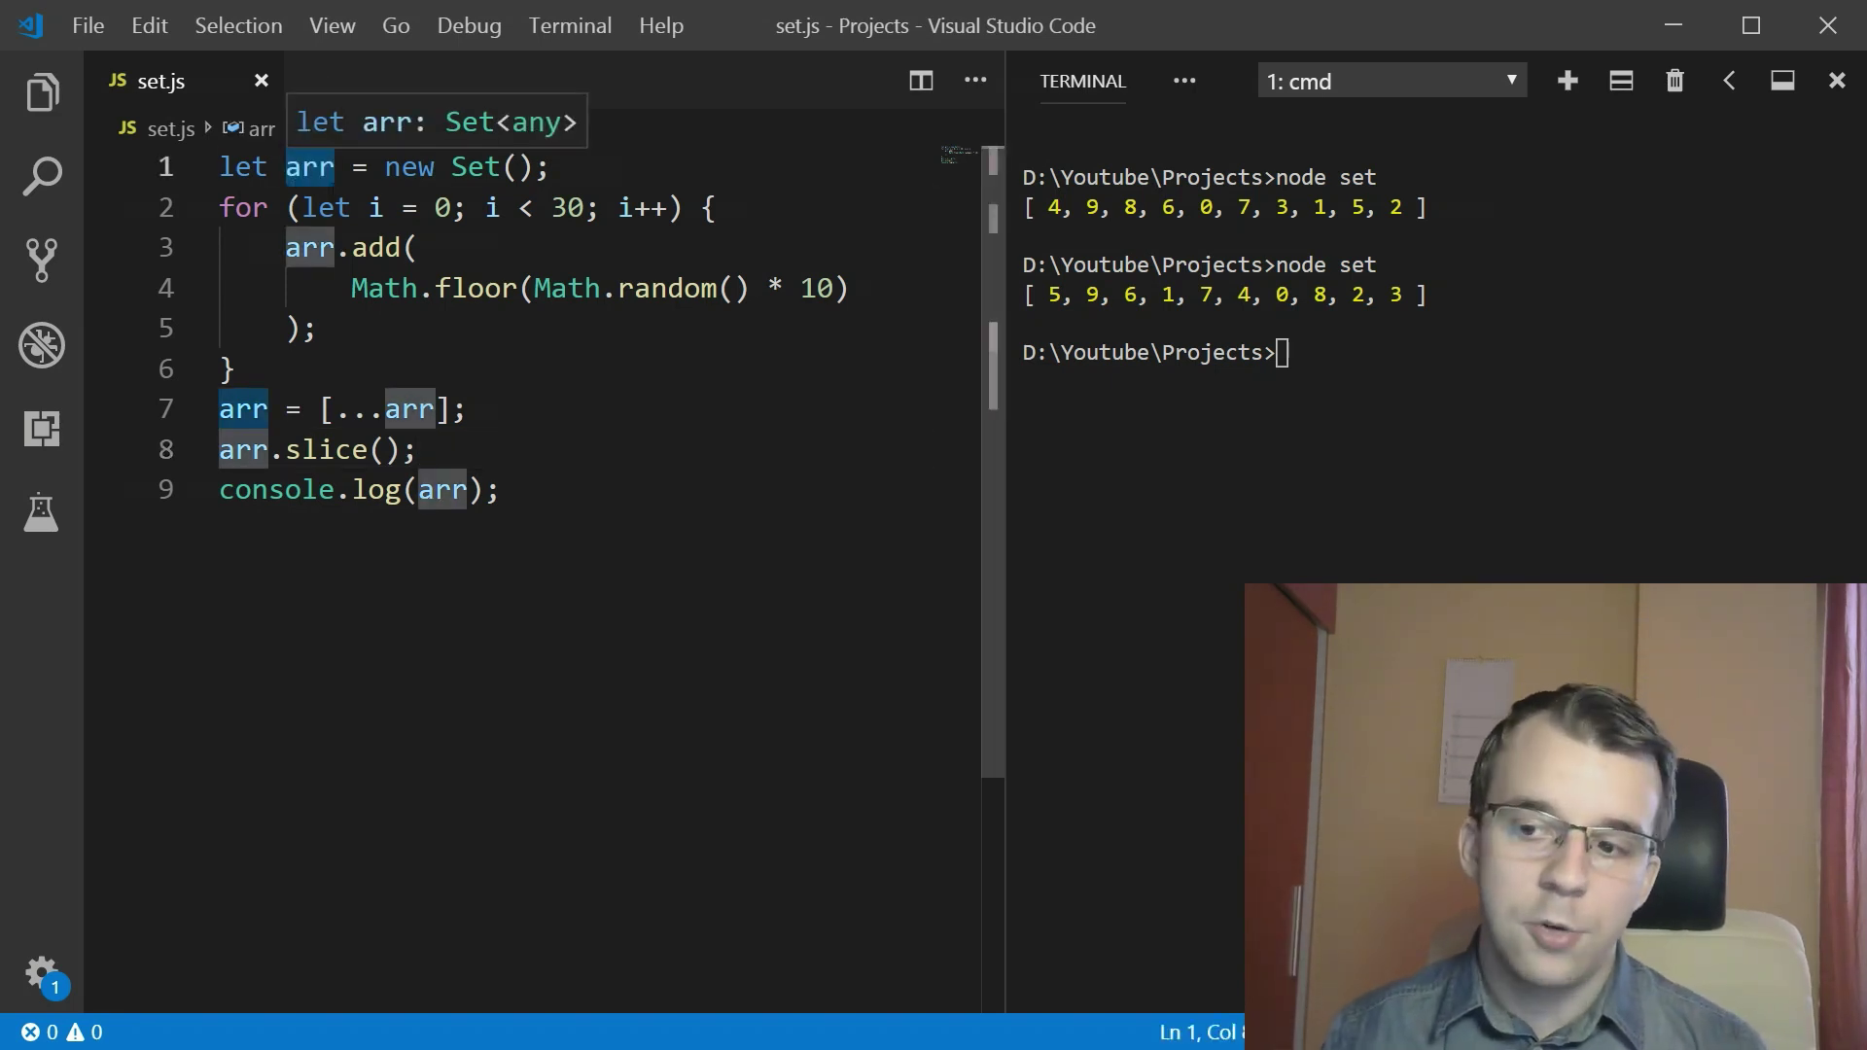
pyautogui.moveTo(385, 167); pyautogui.dragTo(534, 167)
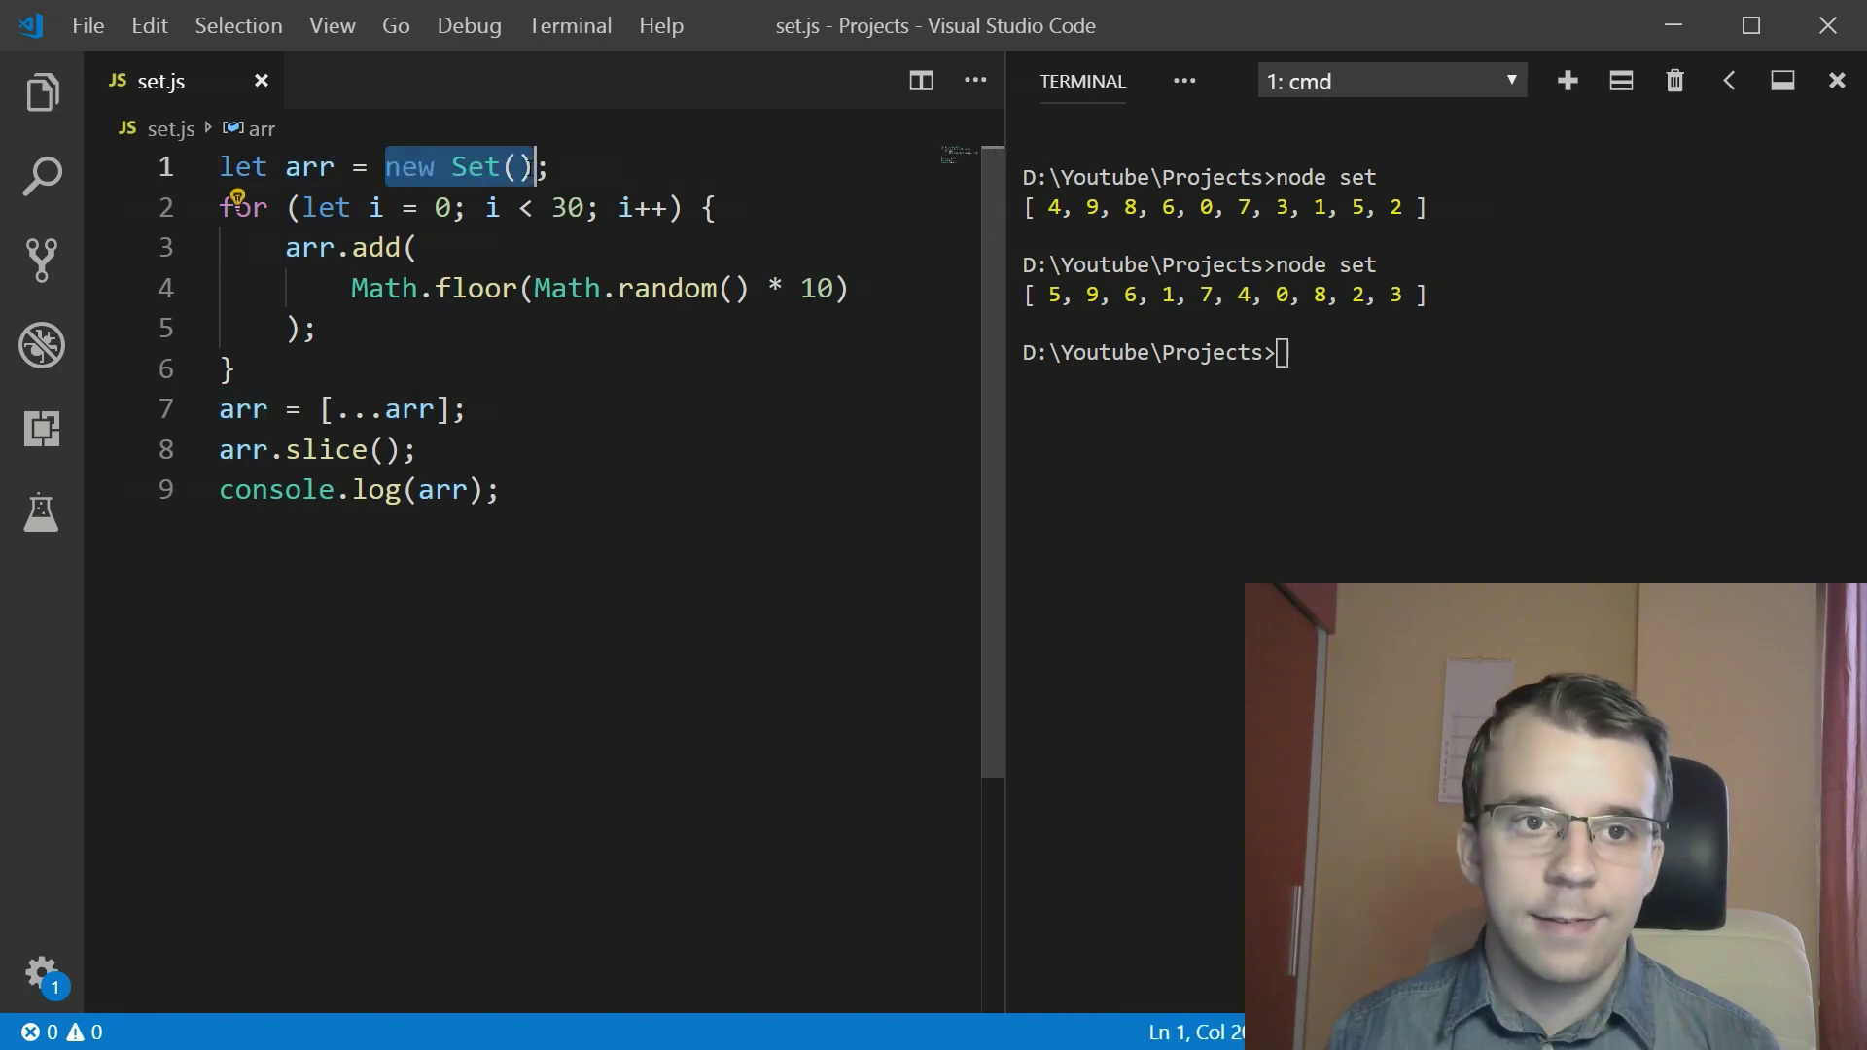
pyautogui.moveTo(320, 410); pyautogui.dragTo(468, 408)
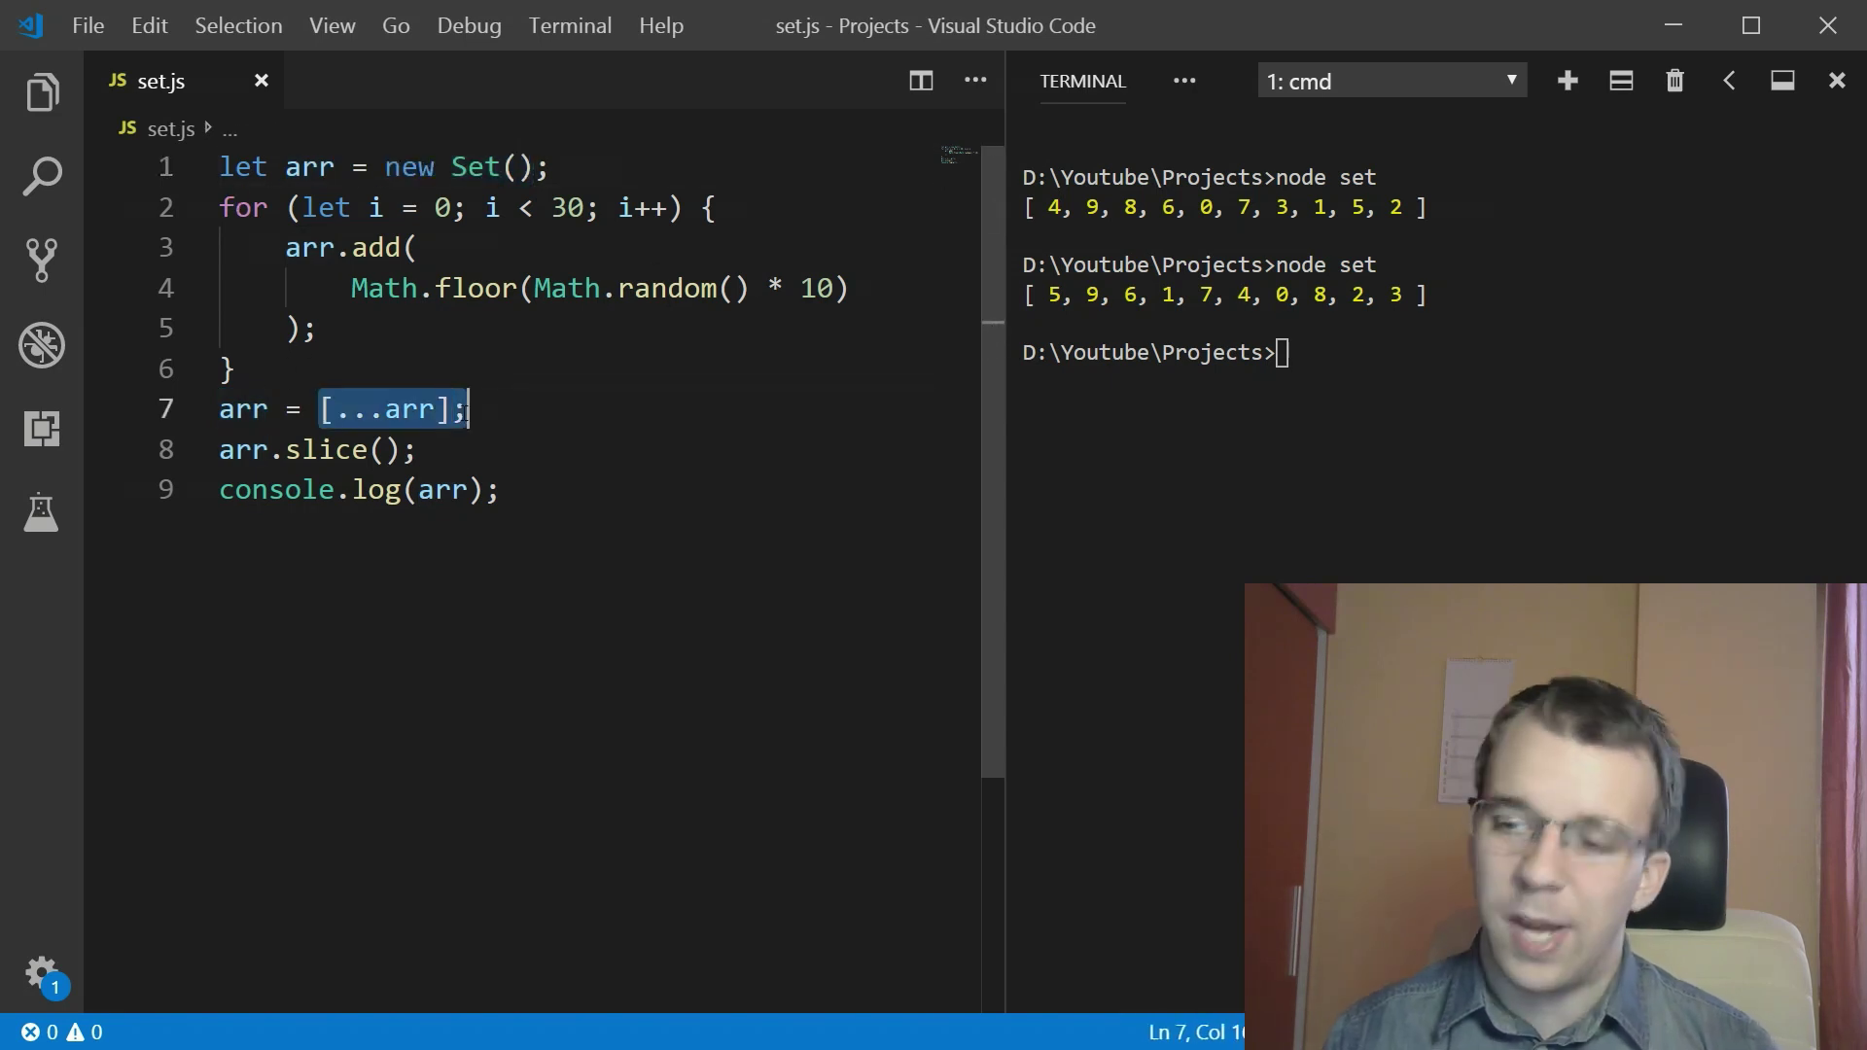
pyautogui.click(341, 368)
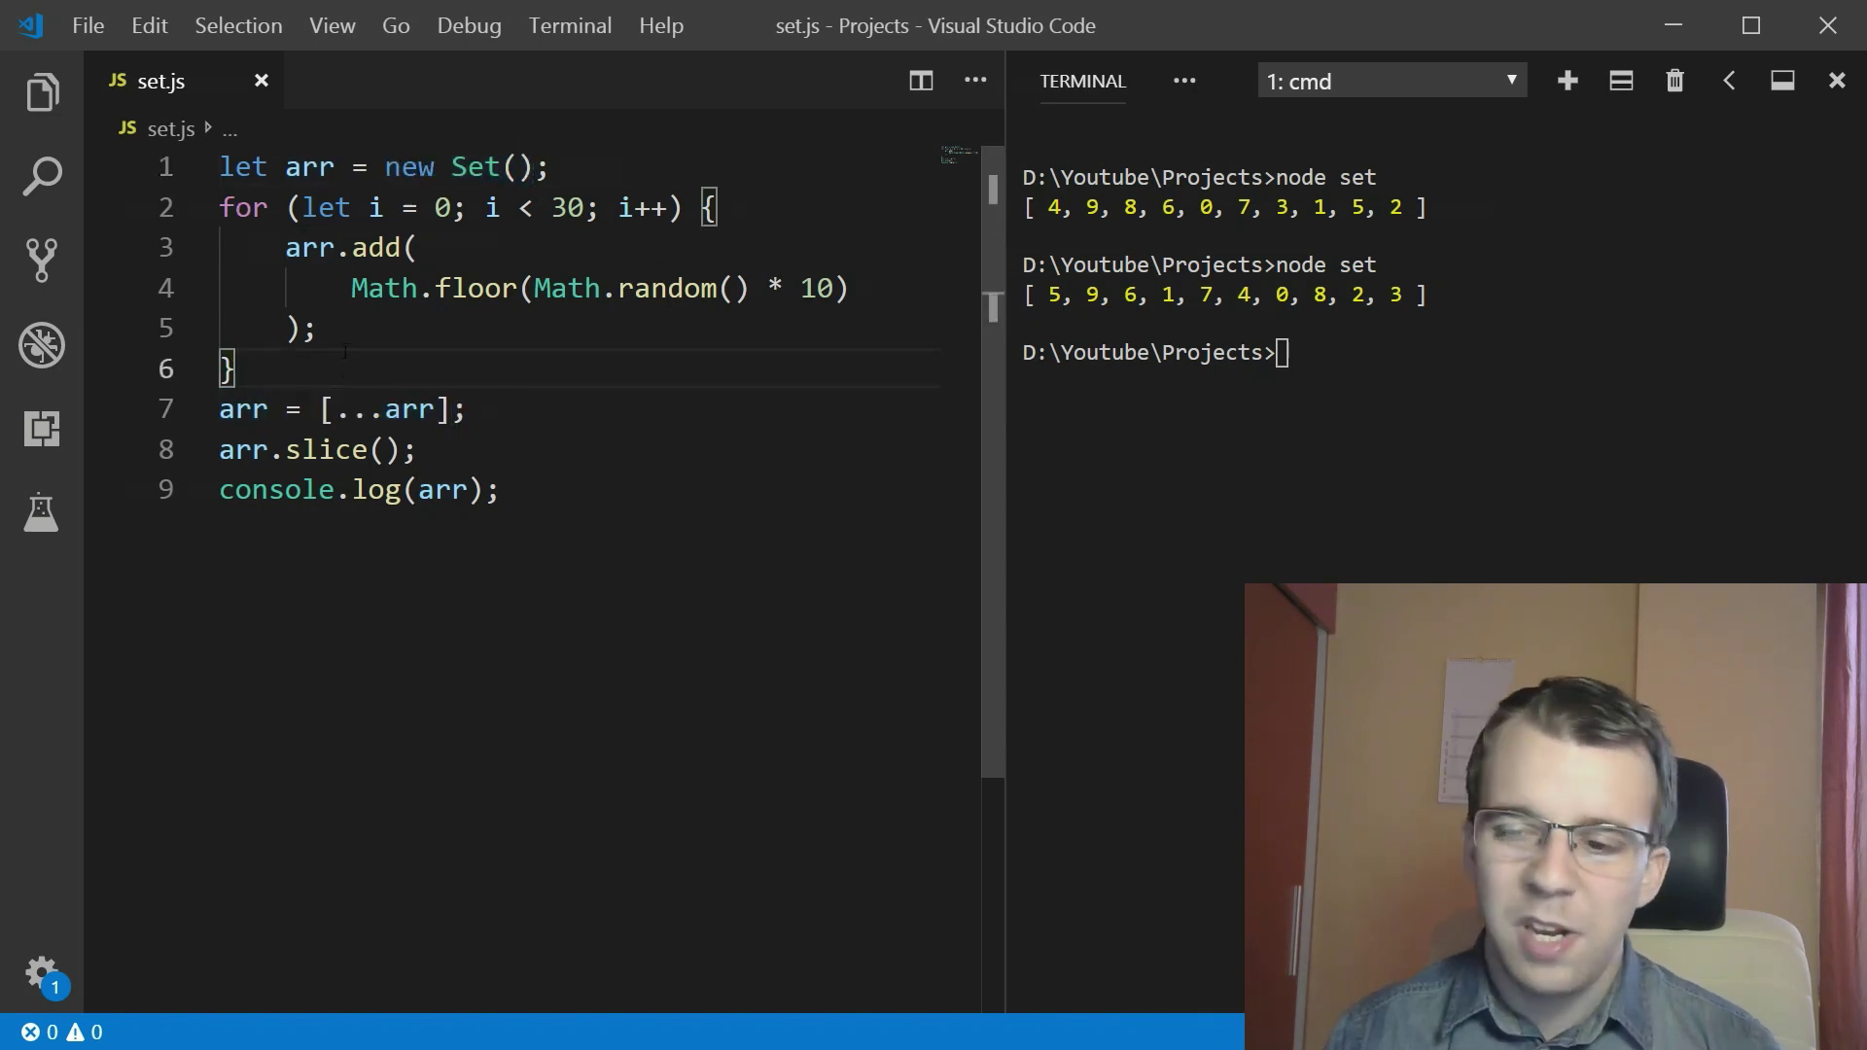
pyautogui.press('Return')
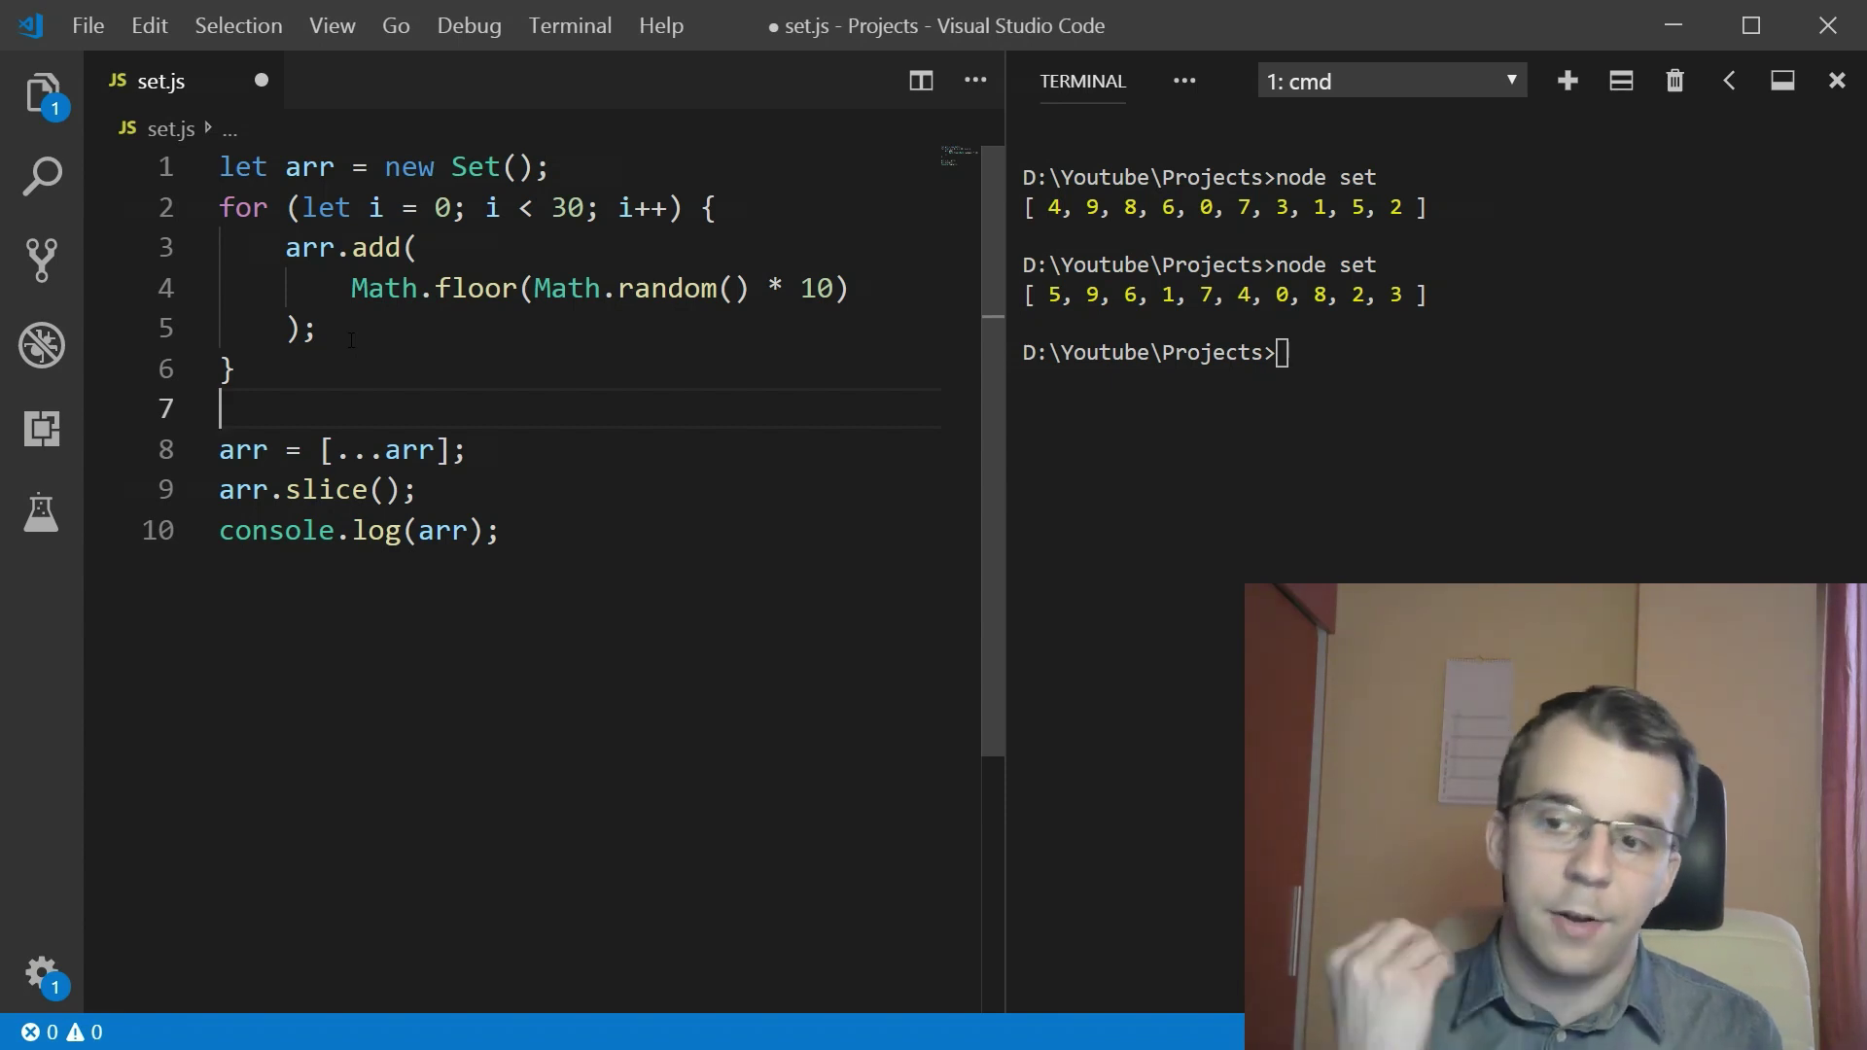
pyautogui.press('BackSpace')
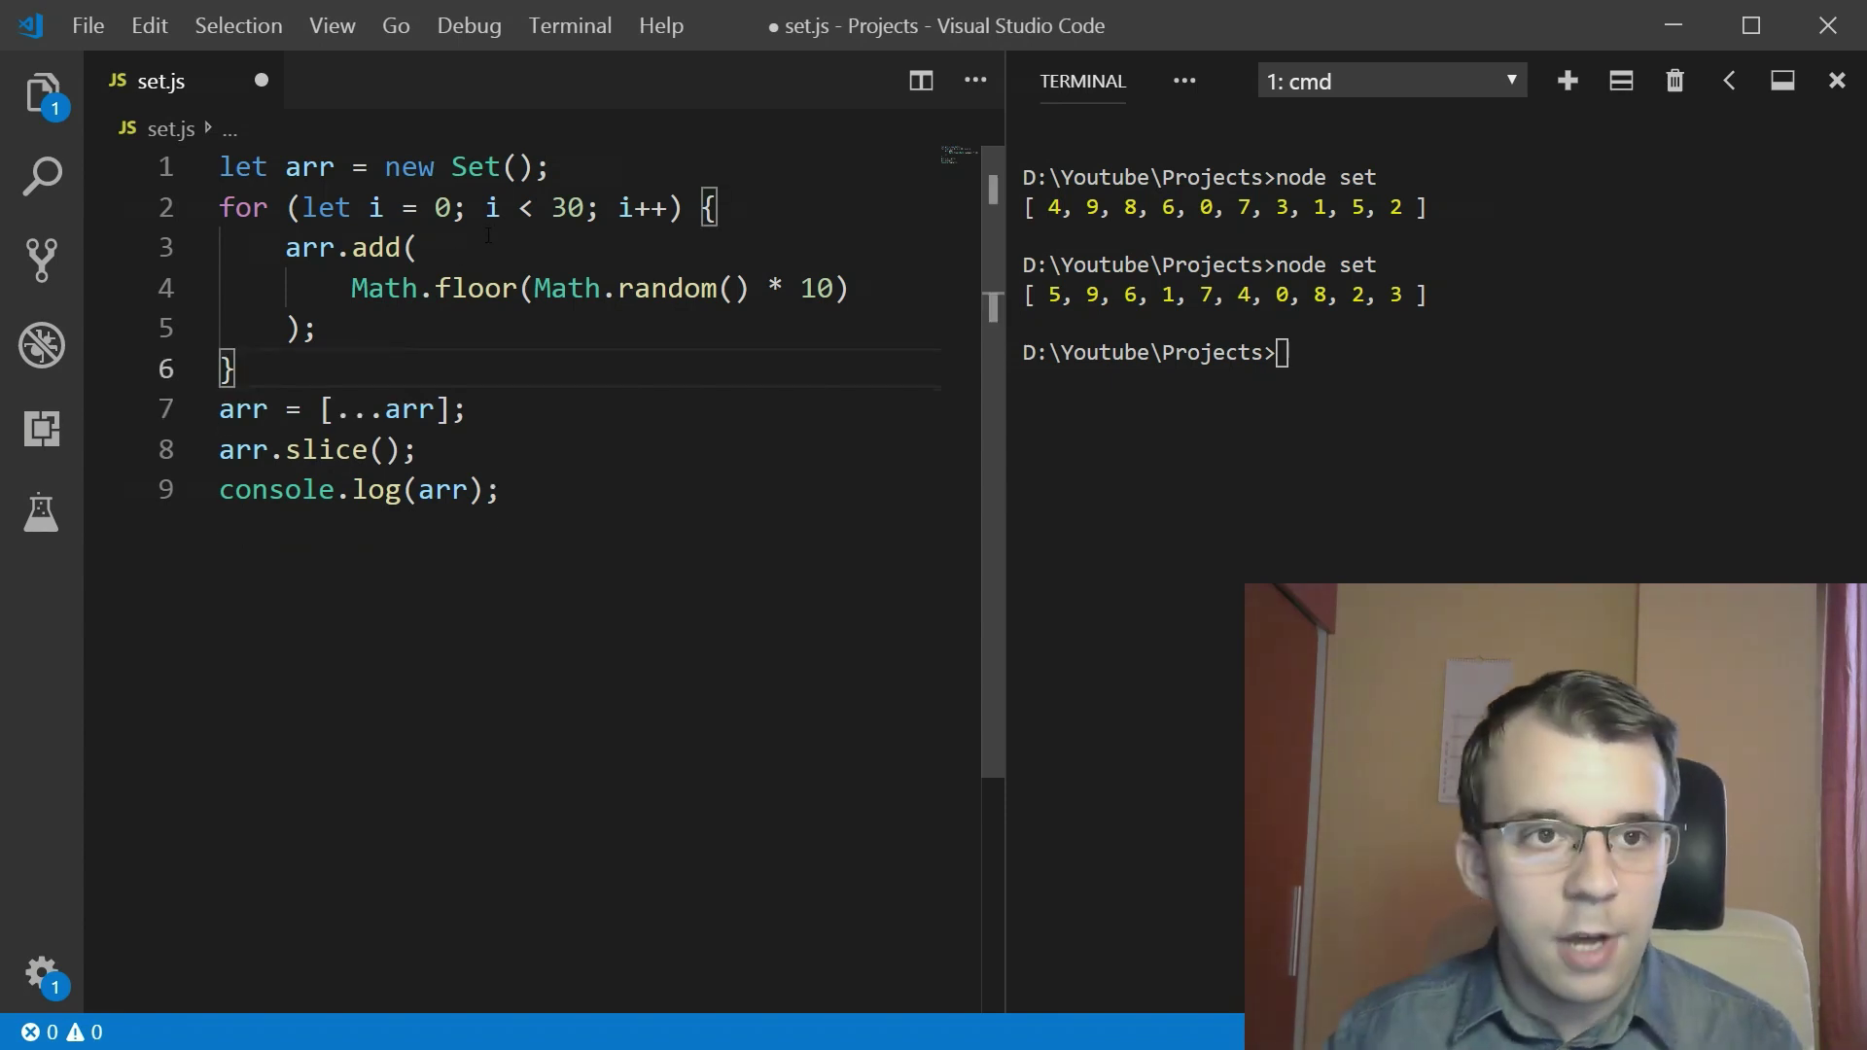
pyautogui.moveTo(386, 167); pyautogui.dragTo(537, 166)
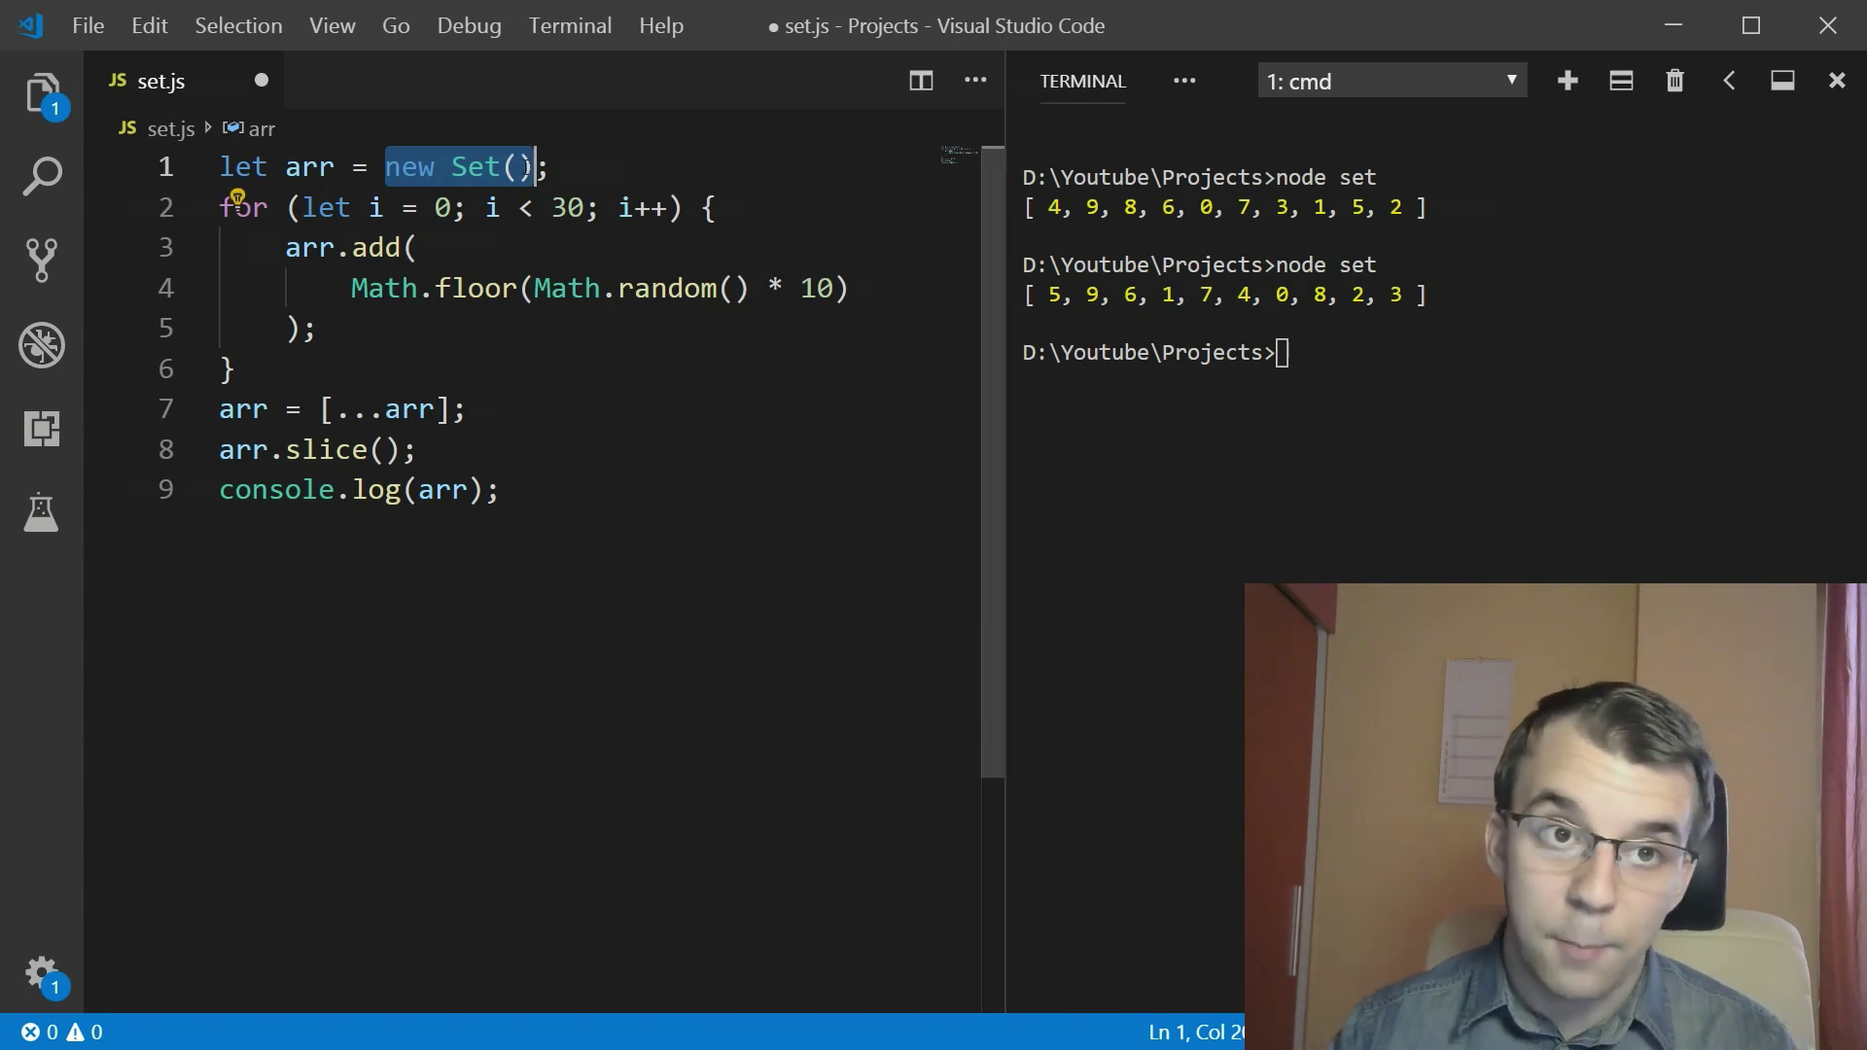
pyautogui.click(522, 166)
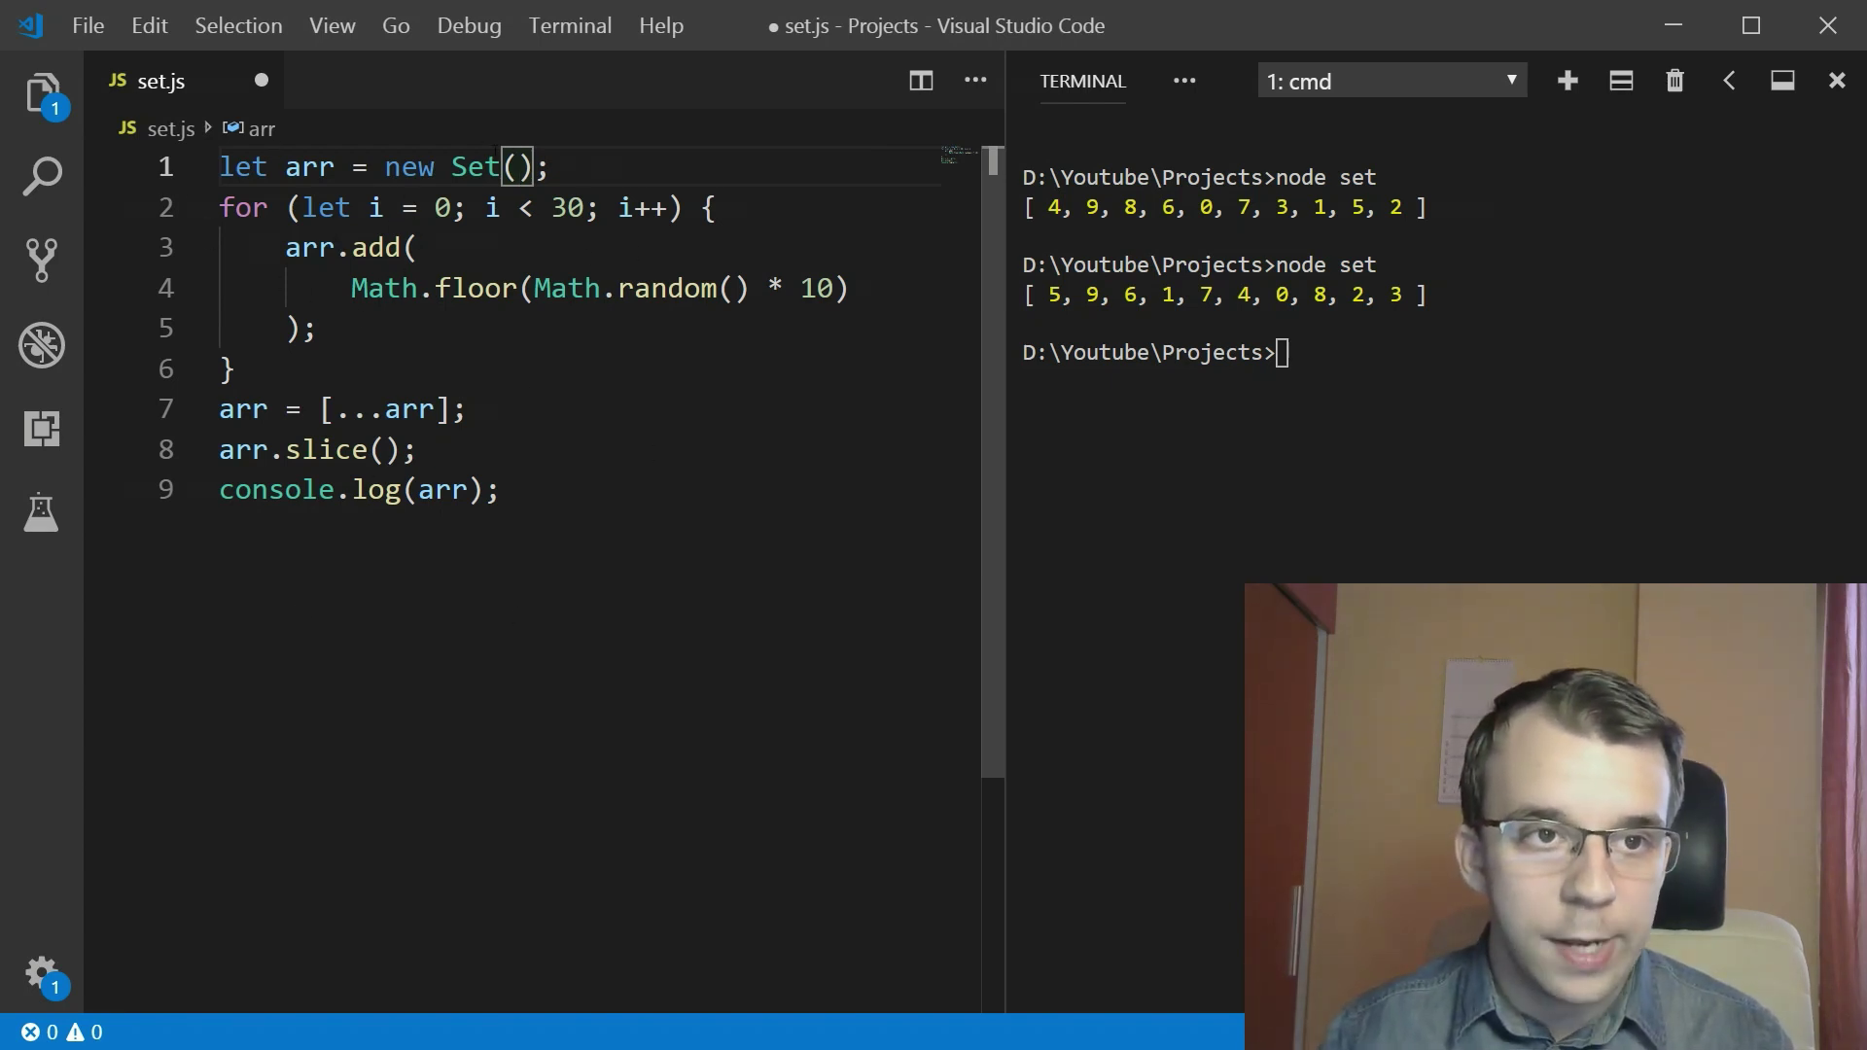
# - Make line 1 an empty array and line 7 arr = [...new Set(arr)], then save
pyautogui.moveTo(536, 166); pyautogui.dragTo(394, 167)
pyautogui.press('BackSpace')
pyautogui.write('[]')
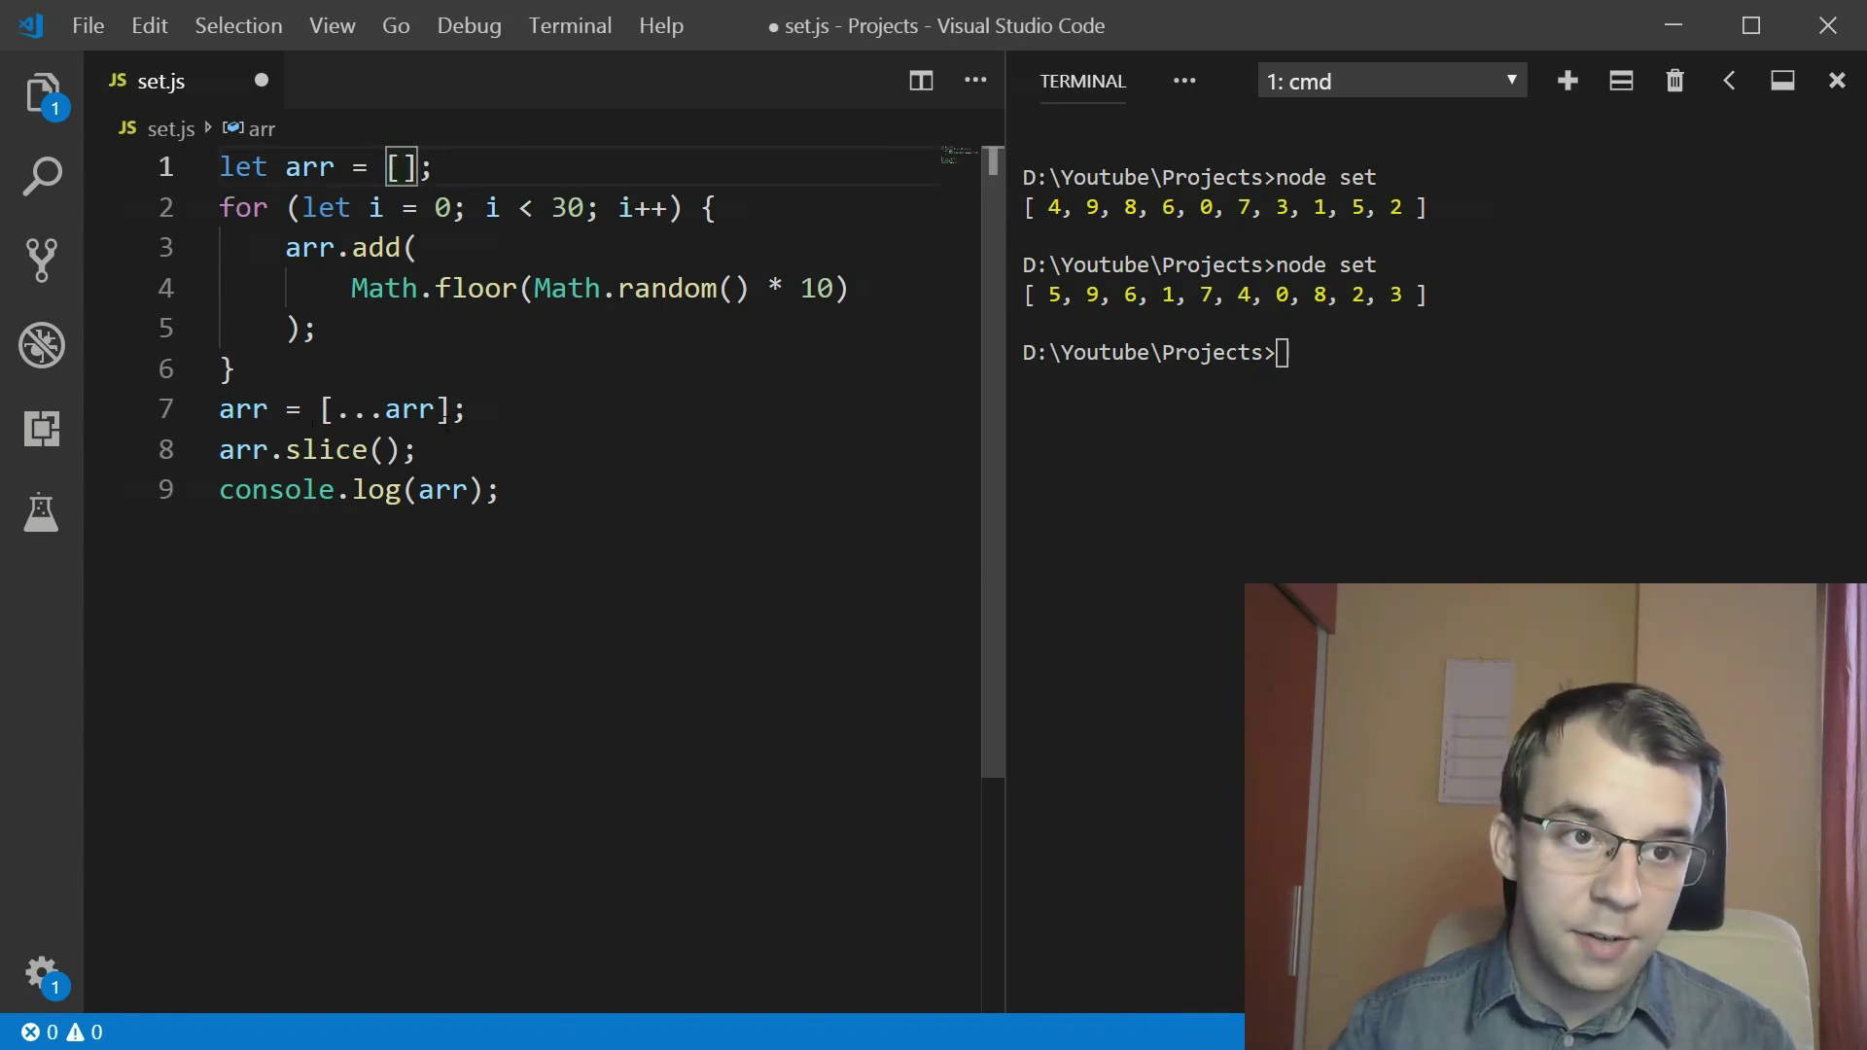
pyautogui.click(438, 409)
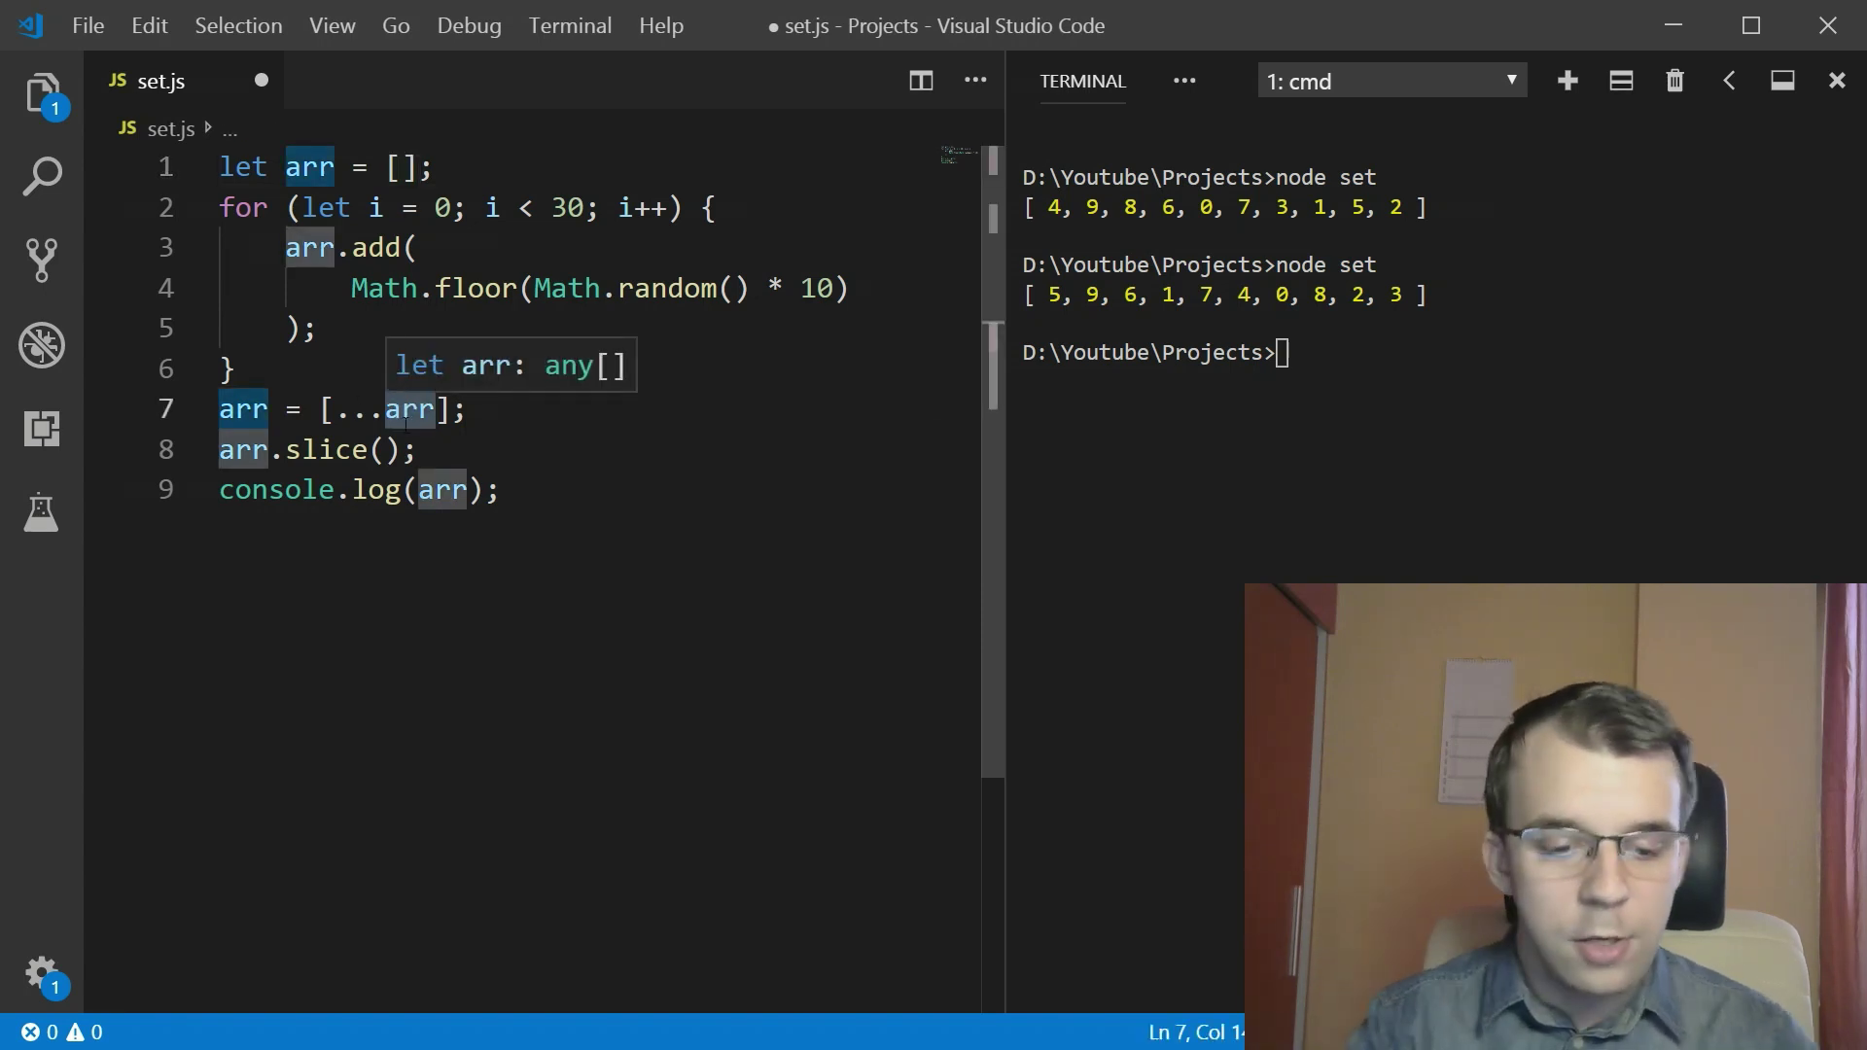
pyautogui.press('BackSpace')
pyautogui.press('BackSpace')
pyautogui.press('BackSpace')
pyautogui.write('new Set()')
pyautogui.press('Left')
pyautogui.write('arr')
pyautogui.hotkey('ctrl', 's')
pyautogui.press('Escape')
# - Clear the terminal output with cls
pyautogui.press('End')
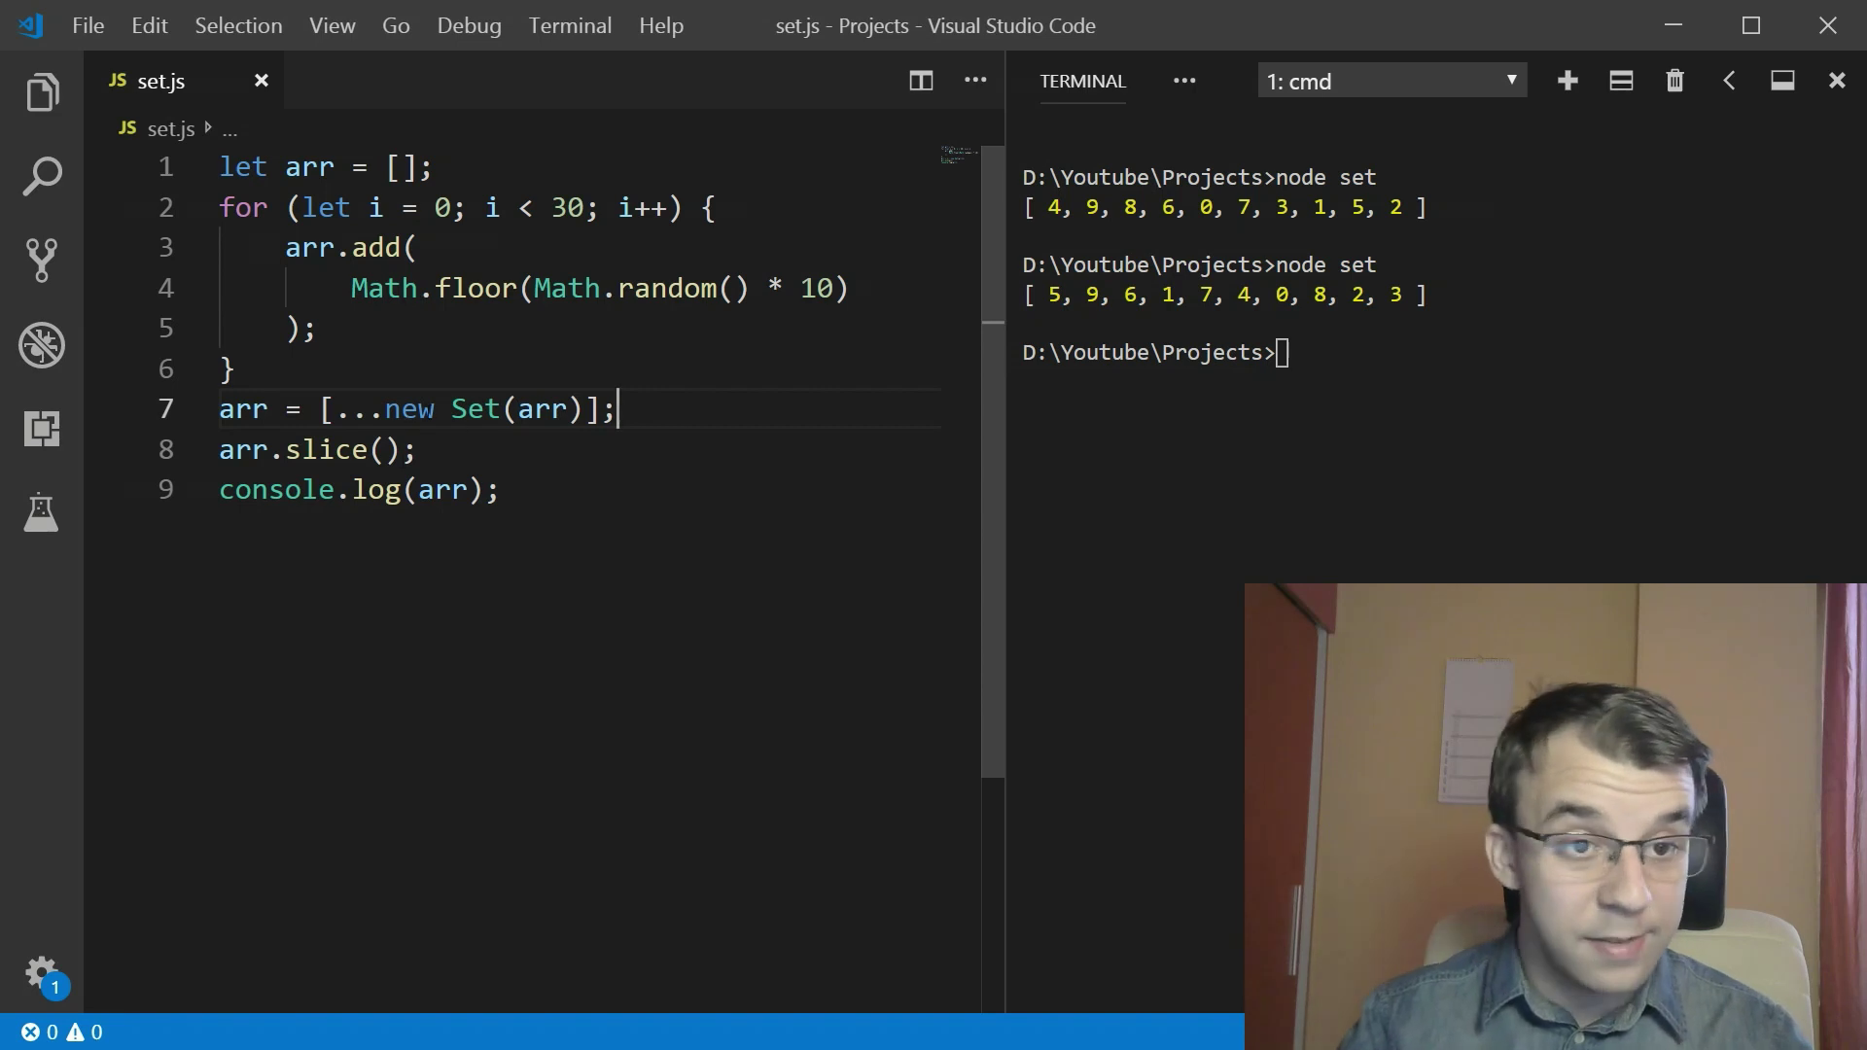
pyautogui.hotkey('ctrl', 'shift', 'Left')
pyautogui.hotkey('ctrl', 'shift', 'Left')
pyautogui.hotkey('ctrl', 'shift', 'Left')
pyautogui.press('Down')
pyautogui.press('End')
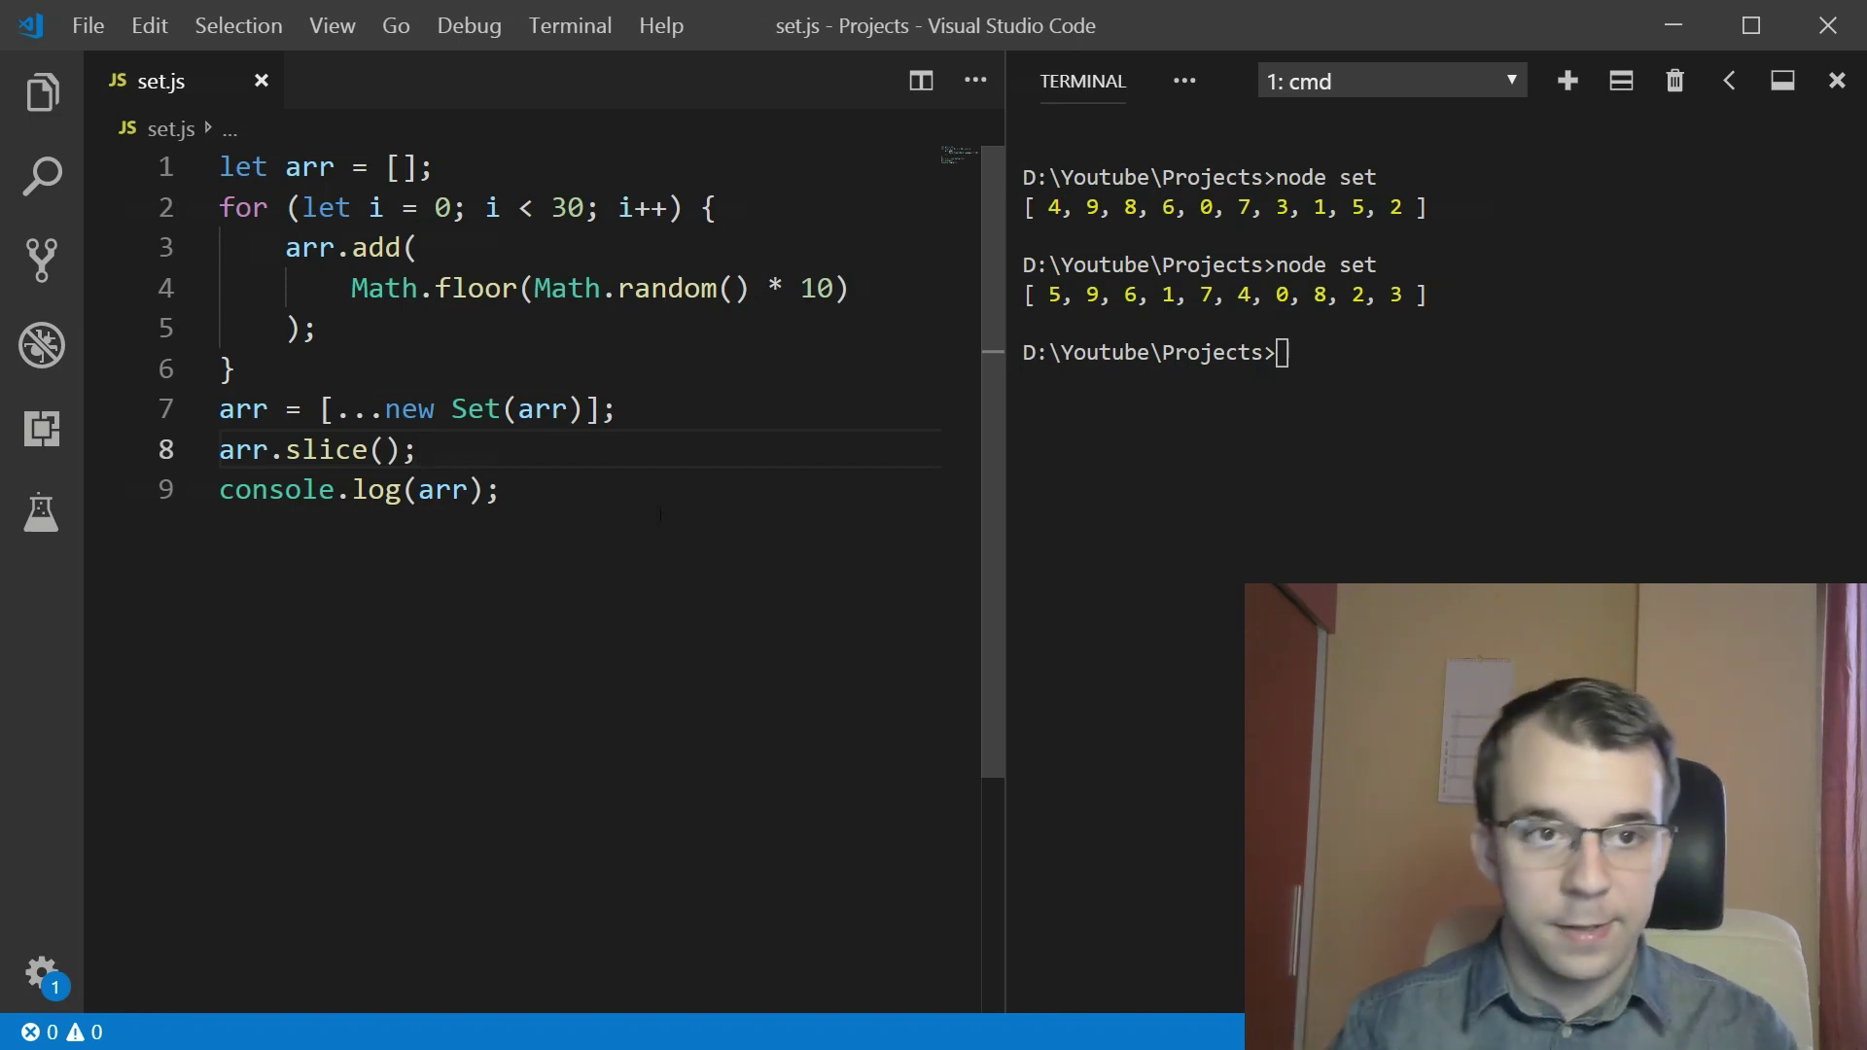
pyautogui.write('cls')
pyautogui.press('Return')
pyautogui.click(621, 408)
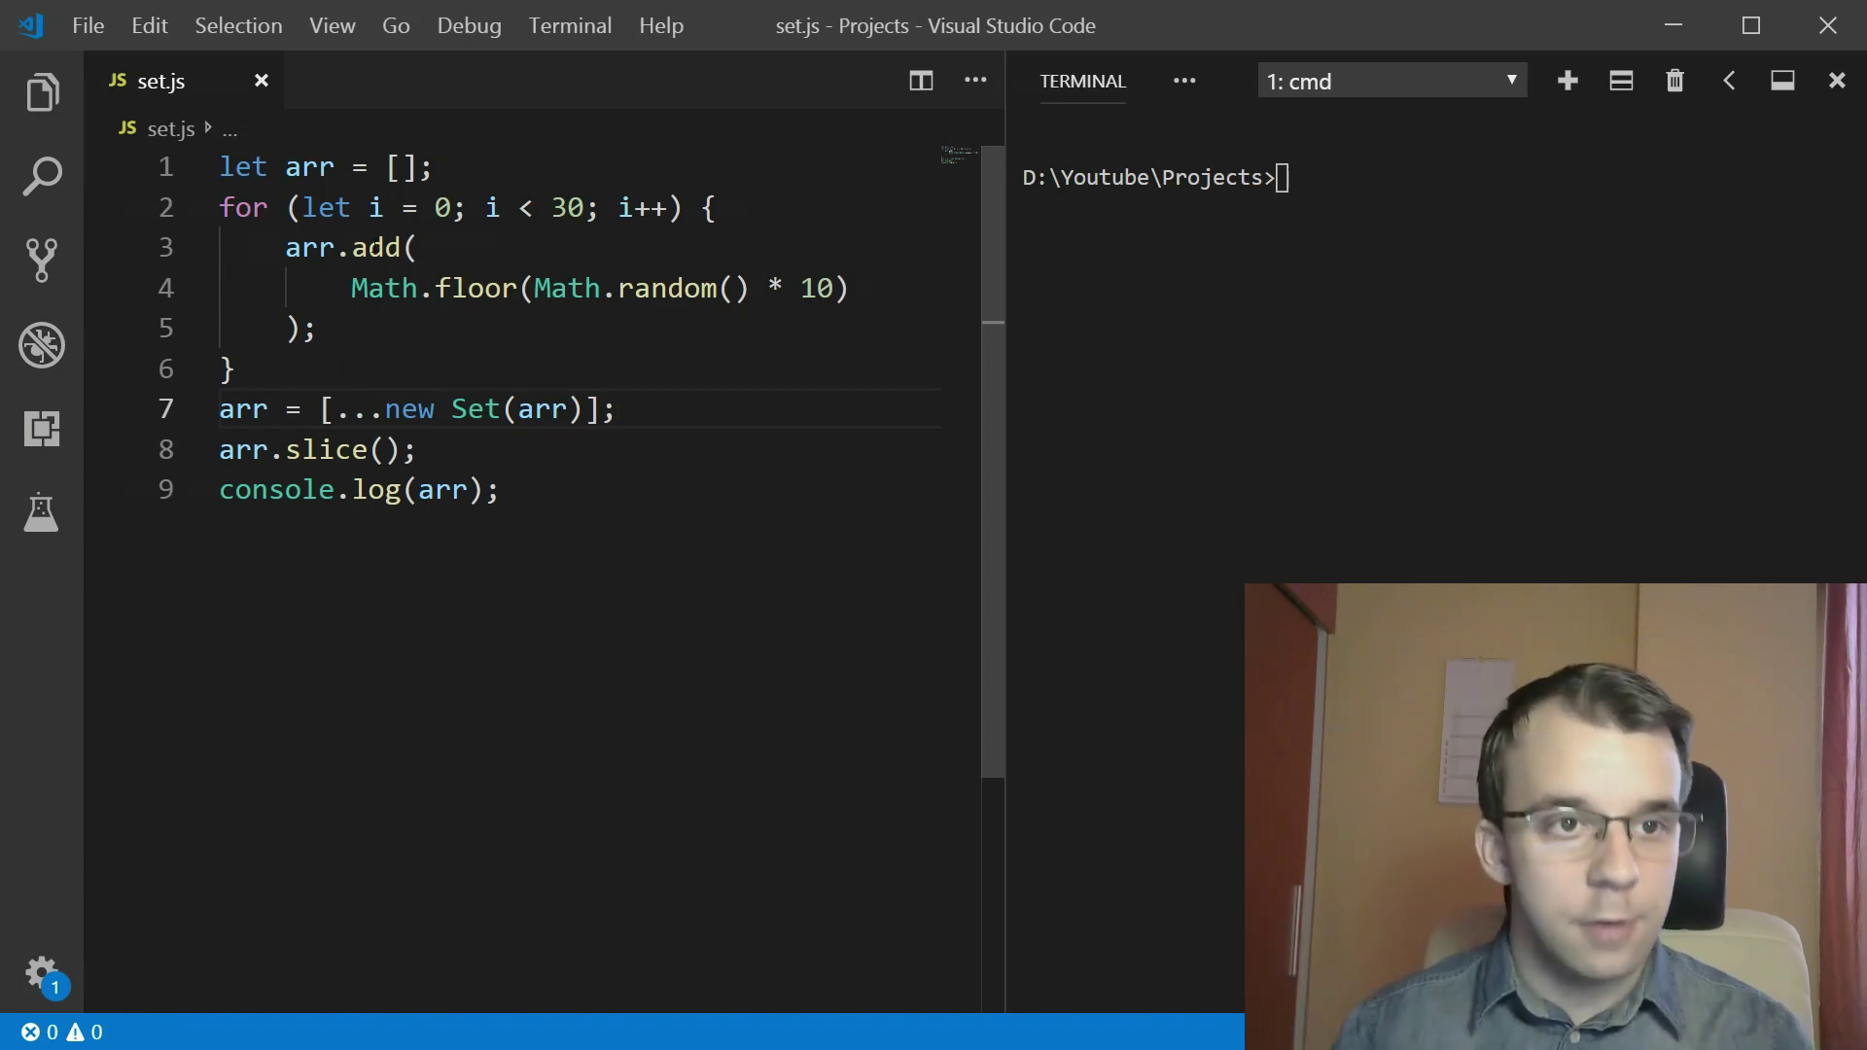
# - Change add back to push on line 3, save, and run node set repeatedly
pyautogui.doubleClick(378, 246)
pyautogui.write('push')
pyautogui.hotkey('ctrl', 's')
pyautogui.hotkey('ctrl', '`')
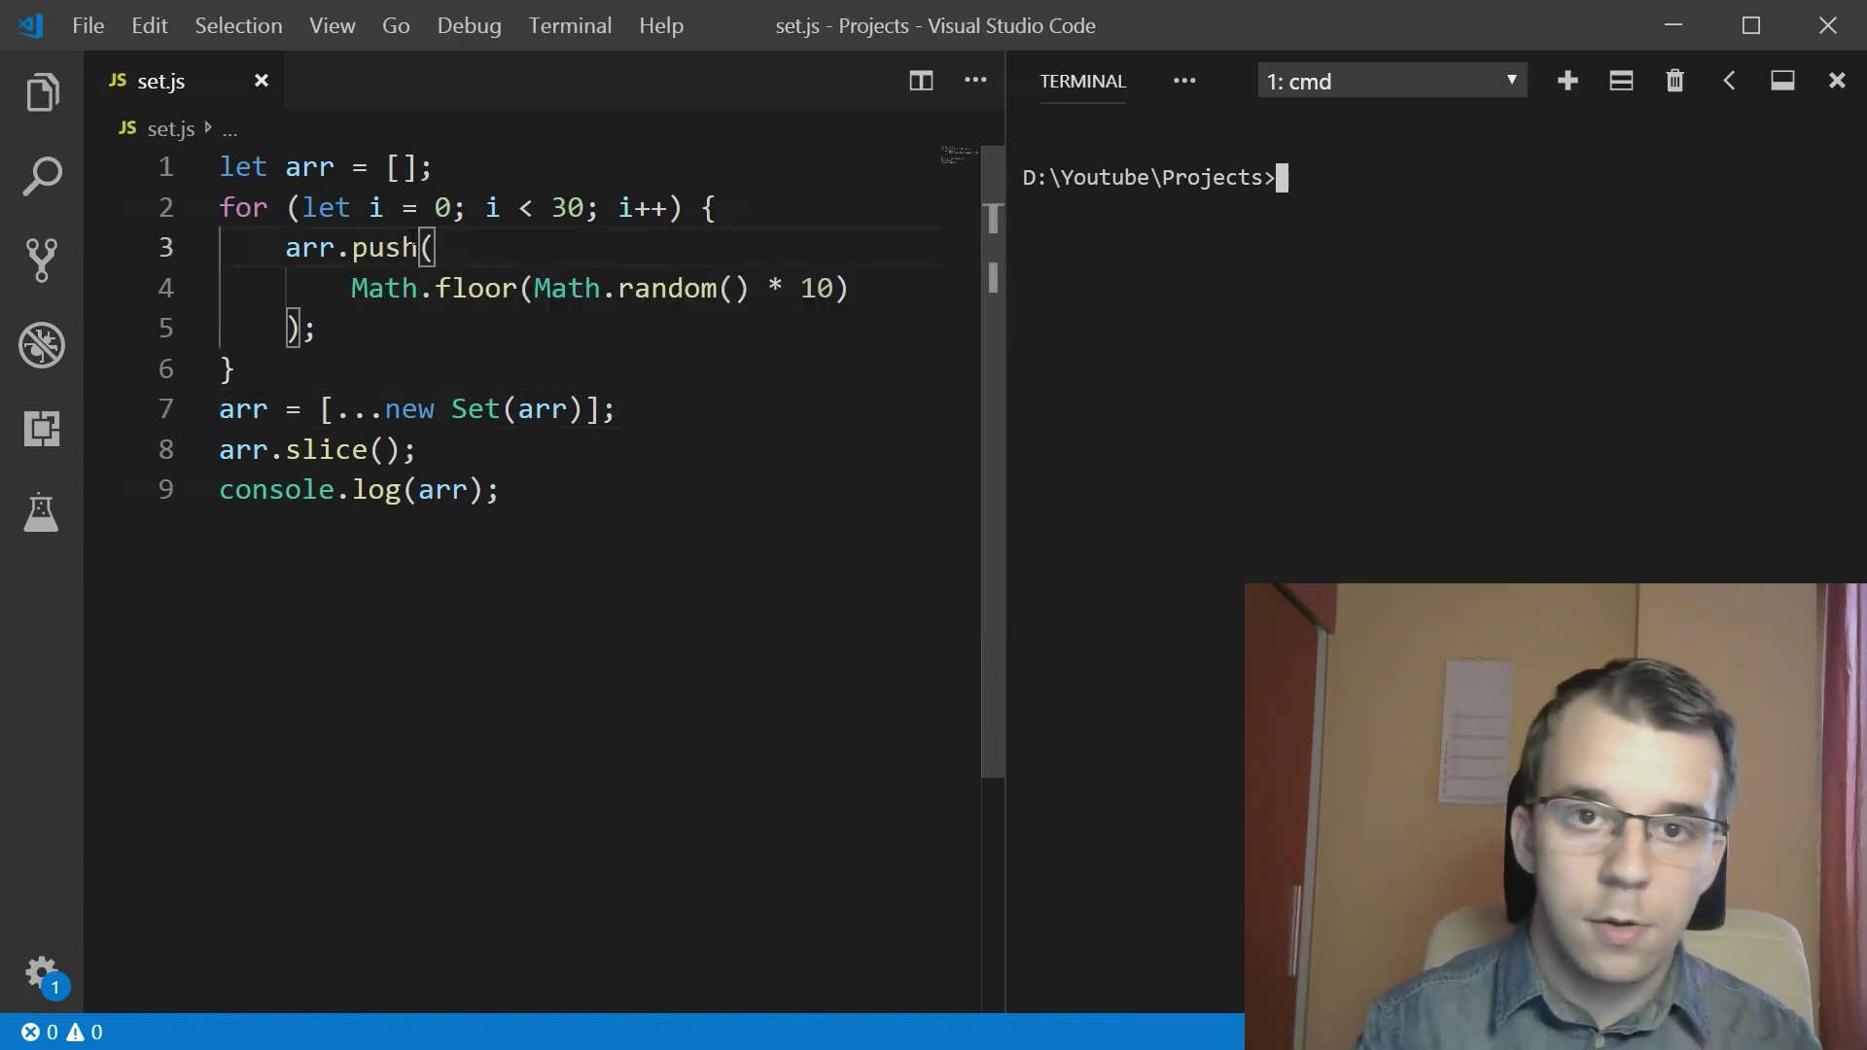
pyautogui.write('node set')
pyautogui.press('Return')
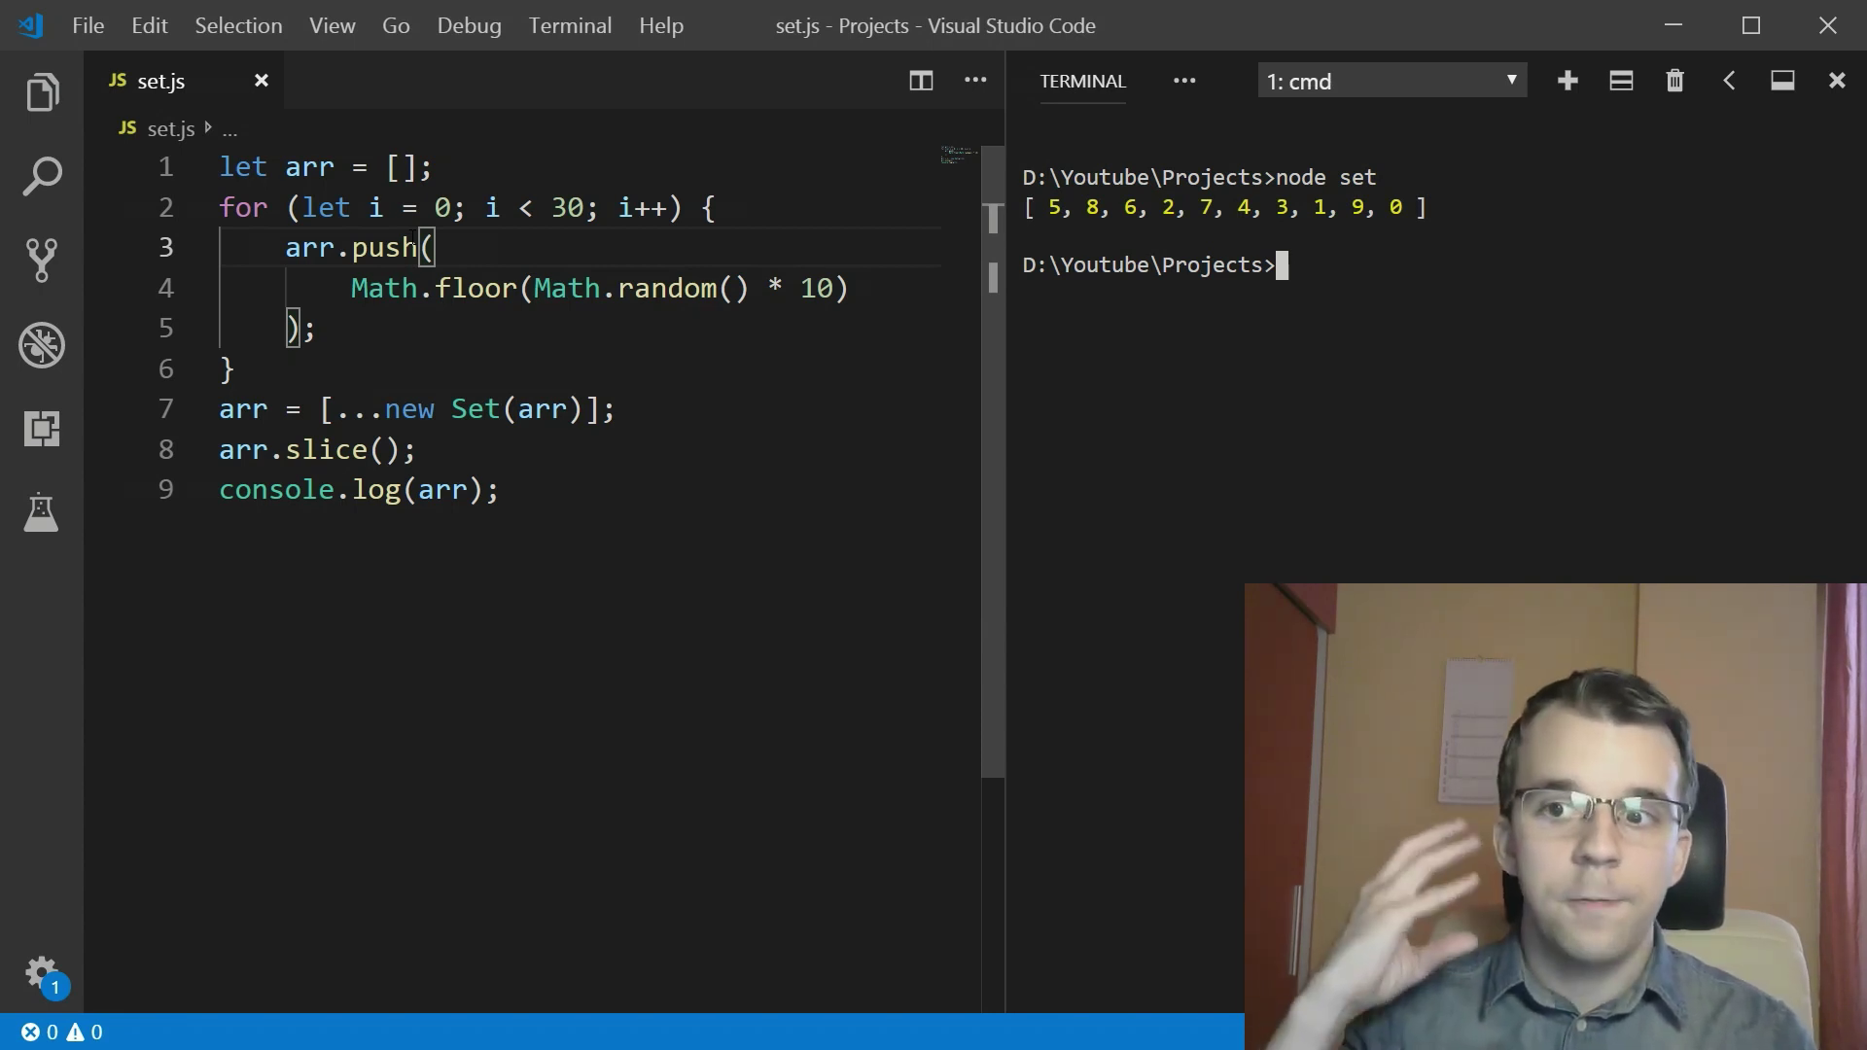
pyautogui.press('Up')
pyautogui.press('Return')
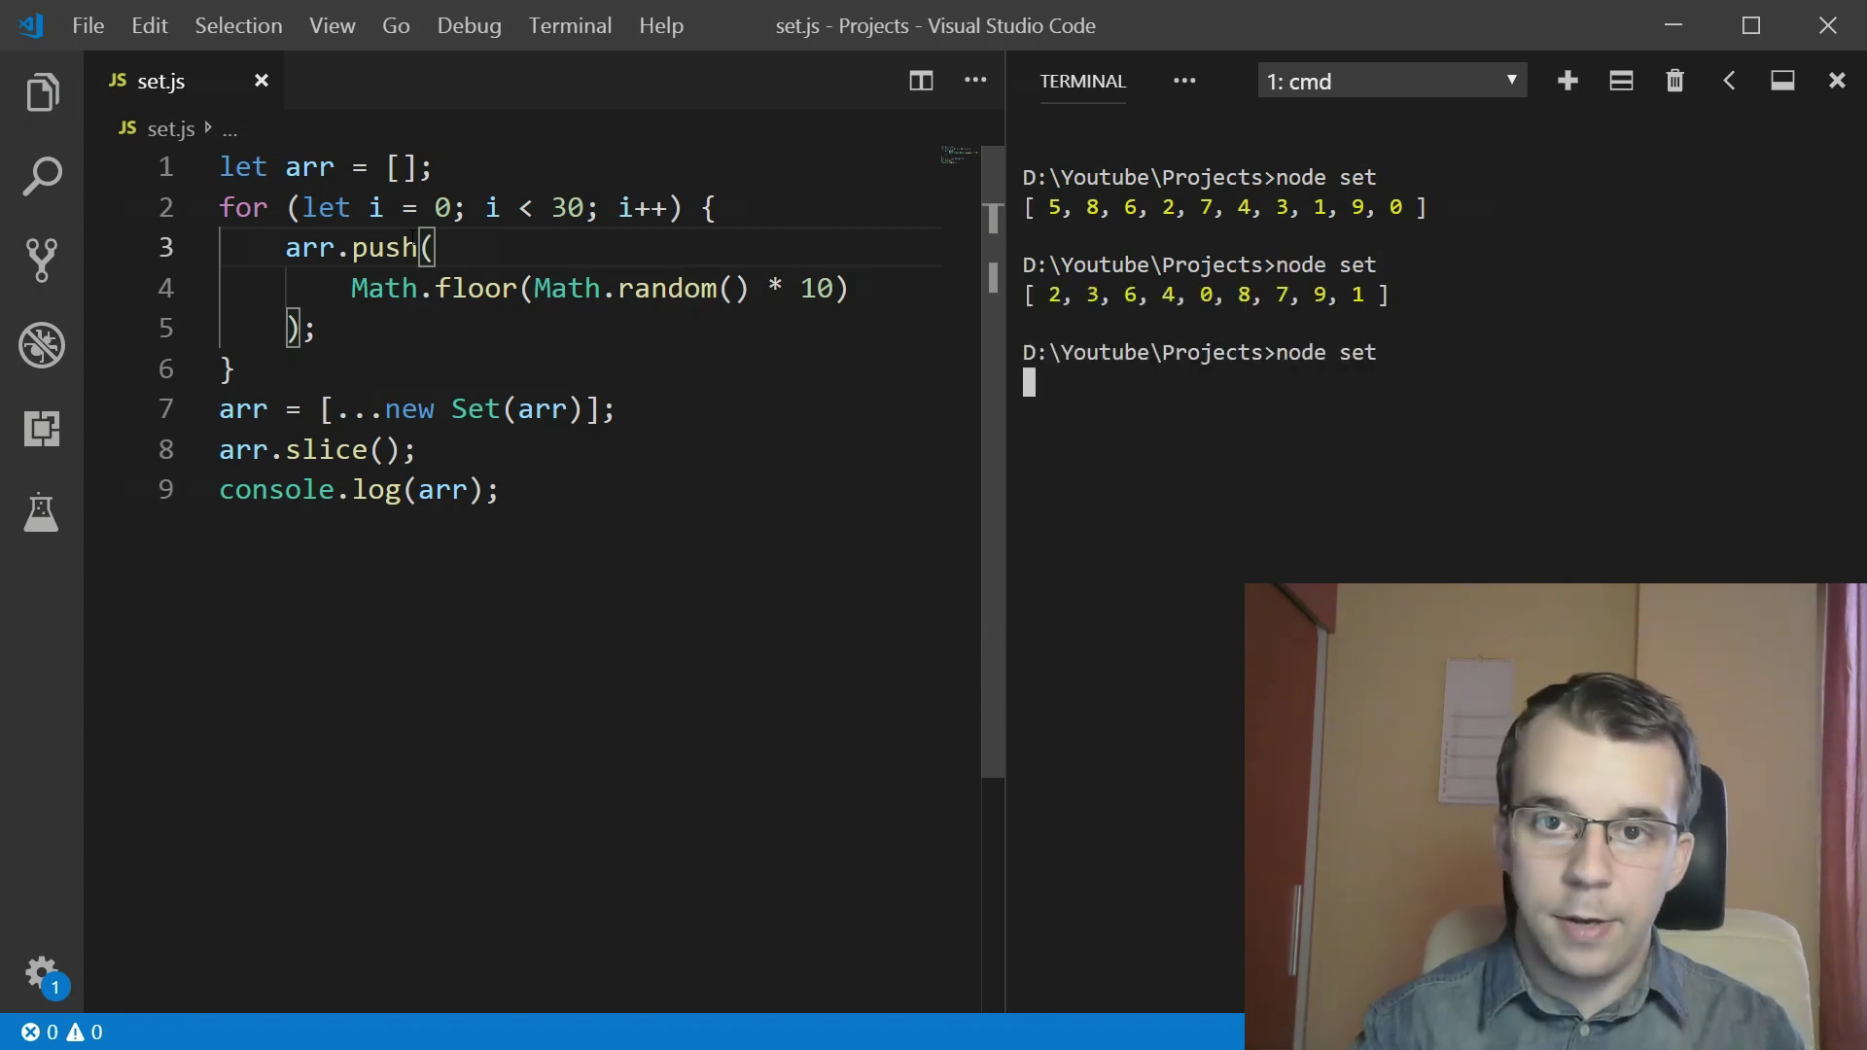
pyautogui.press('Up')
pyautogui.press('Return')
pyautogui.press('Up')
pyautogui.press('Return')
pyautogui.press('Up')
pyautogui.press('Return')
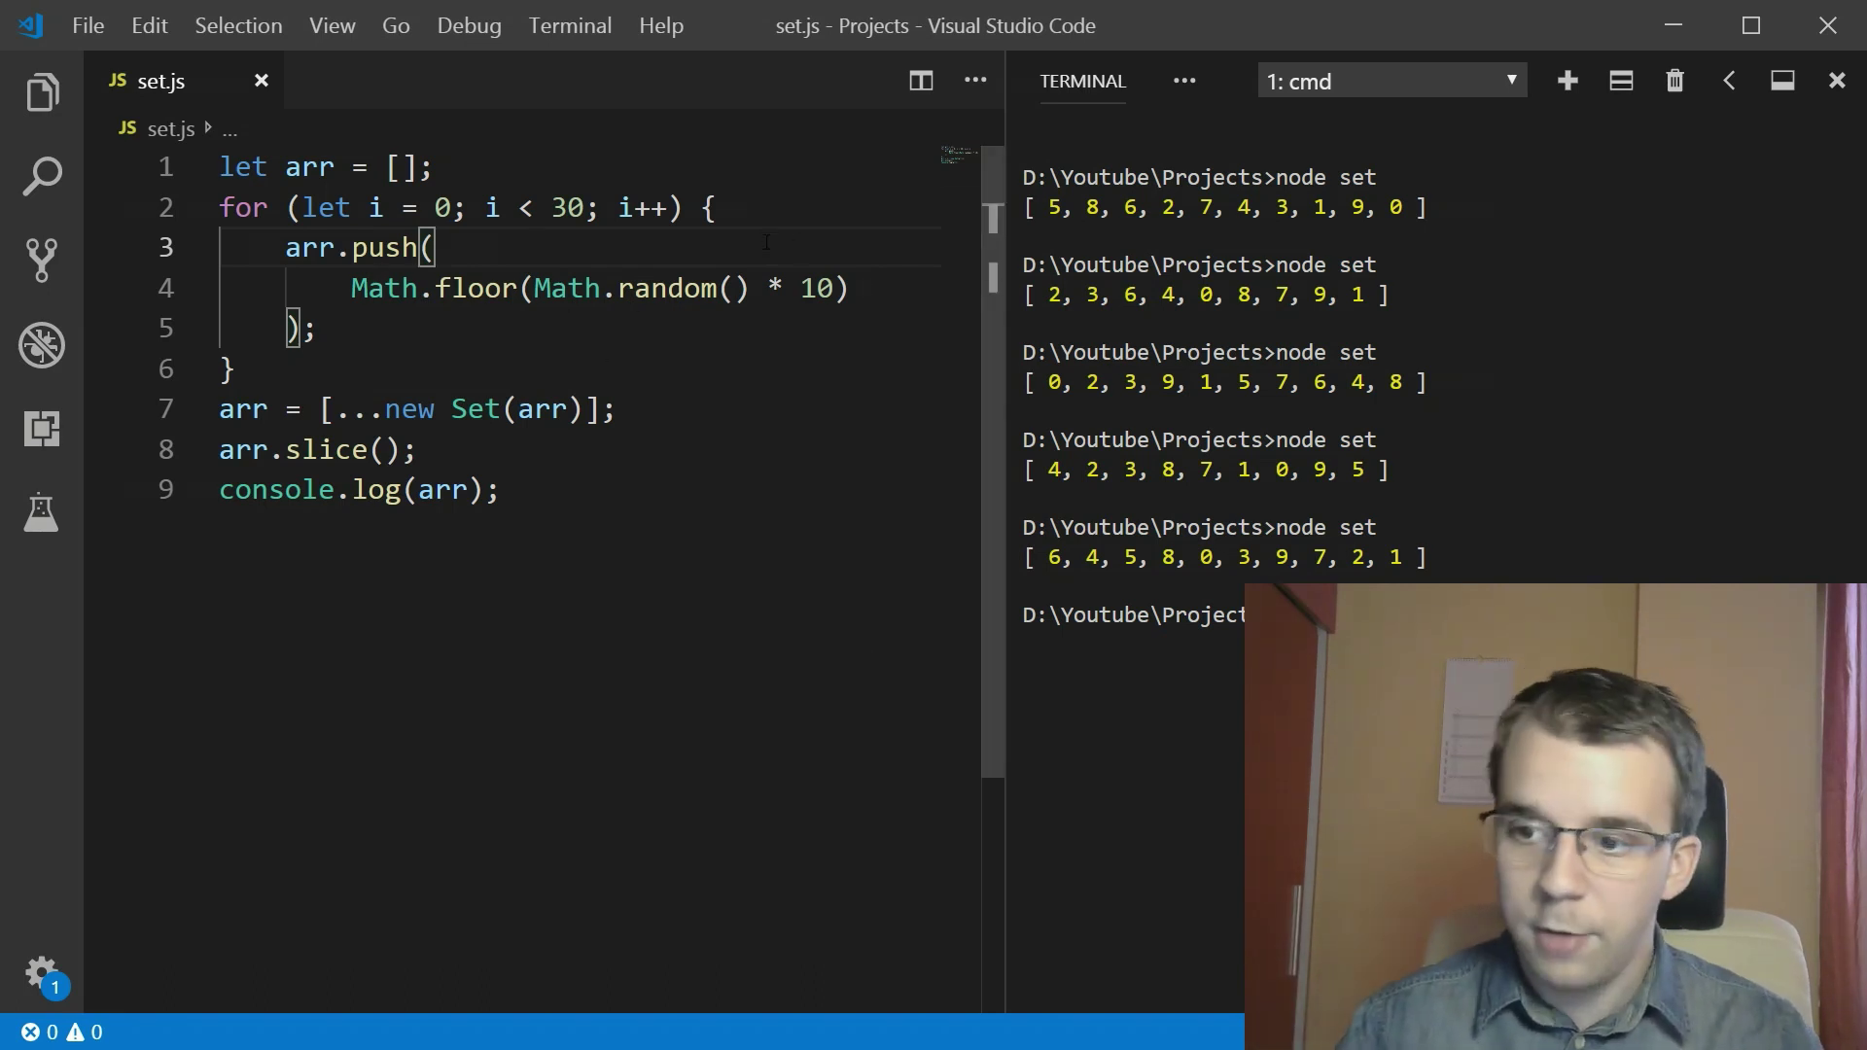
pyautogui.write('{')
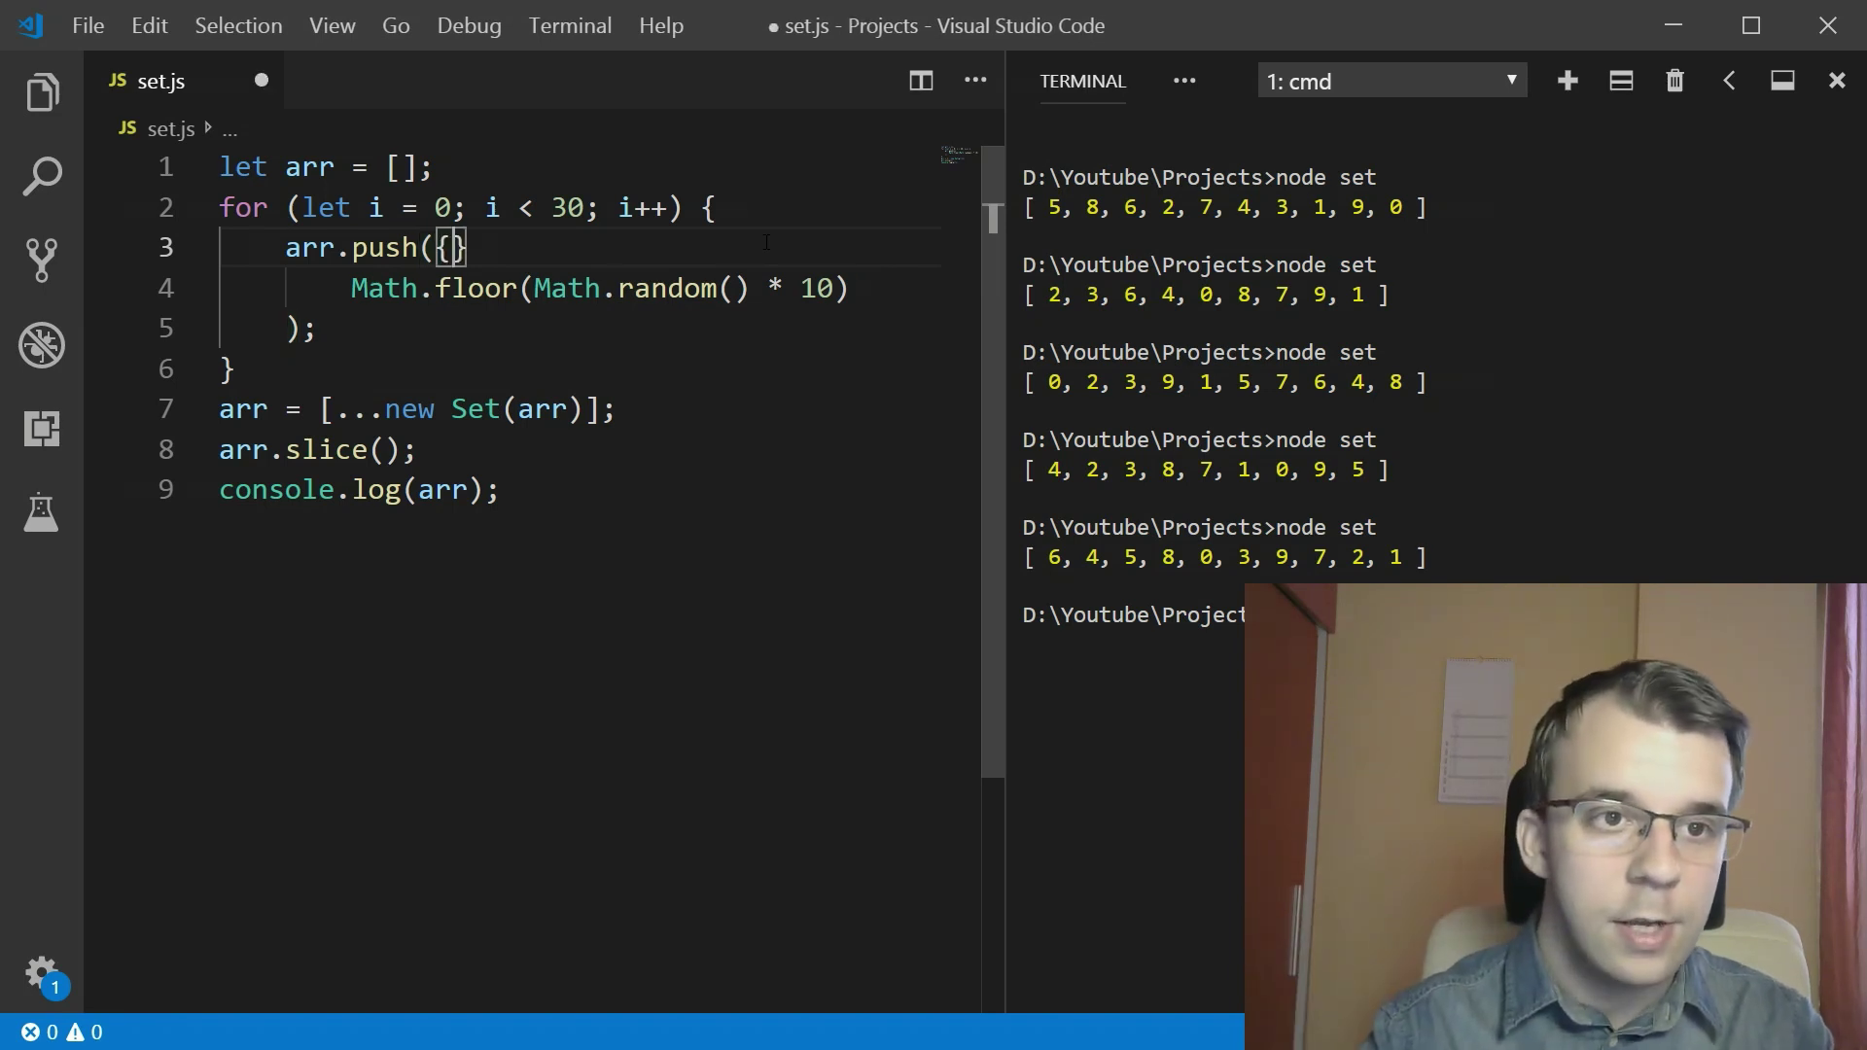
# - Move Math.floor(Math.random() * 10) into the object as its value property
pyautogui.press('Return')
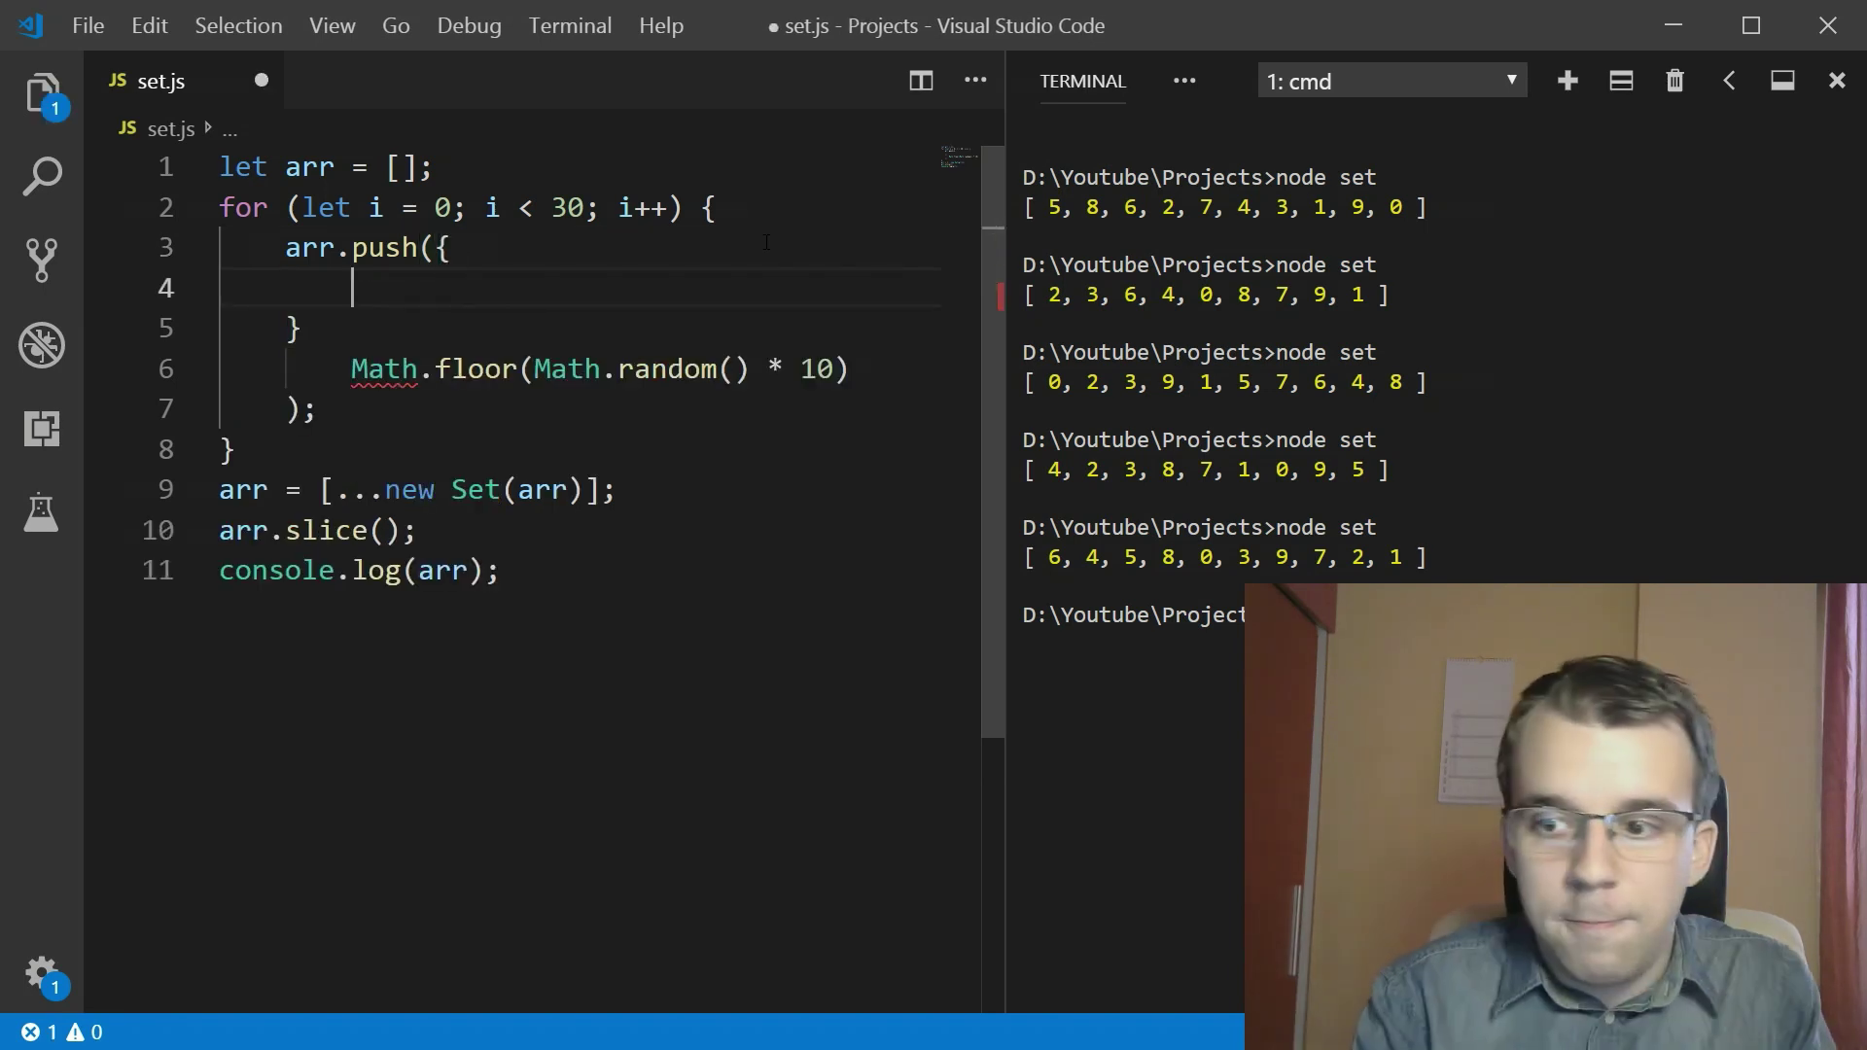
pyautogui.write('value:')
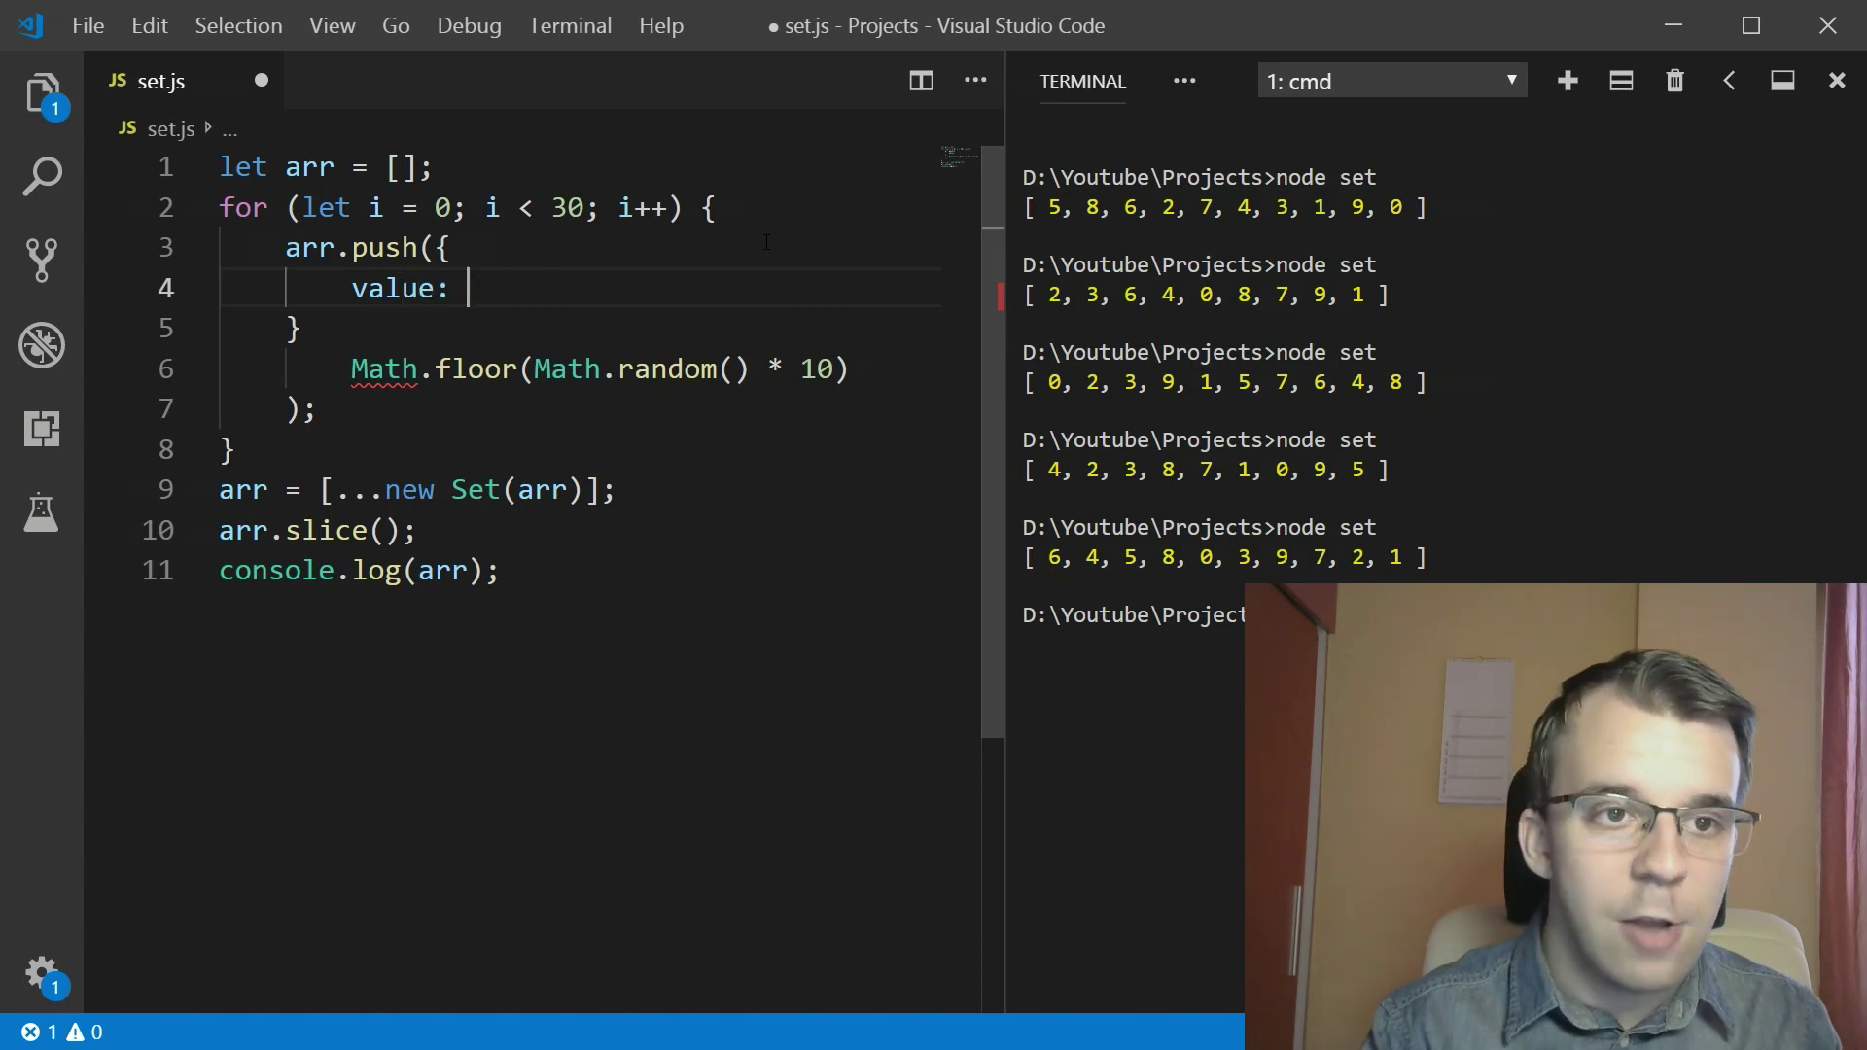
pyautogui.press('Down')
pyautogui.press('Down')
pyautogui.press('End')
pyautogui.hotkey('shift', 'Home')
pyautogui.hotkey('ctrl', 'x')
pyautogui.press('Up')
pyautogui.press('Up')
pyautogui.press('End')
pyautogui.hotkey('ctrl', 'v')
pyautogui.press('Down')
pyautogui.press('Down')
pyautogui.press('Down')
# - Join the closing ); onto the brace line to tidy the push call
pyautogui.press('Home')
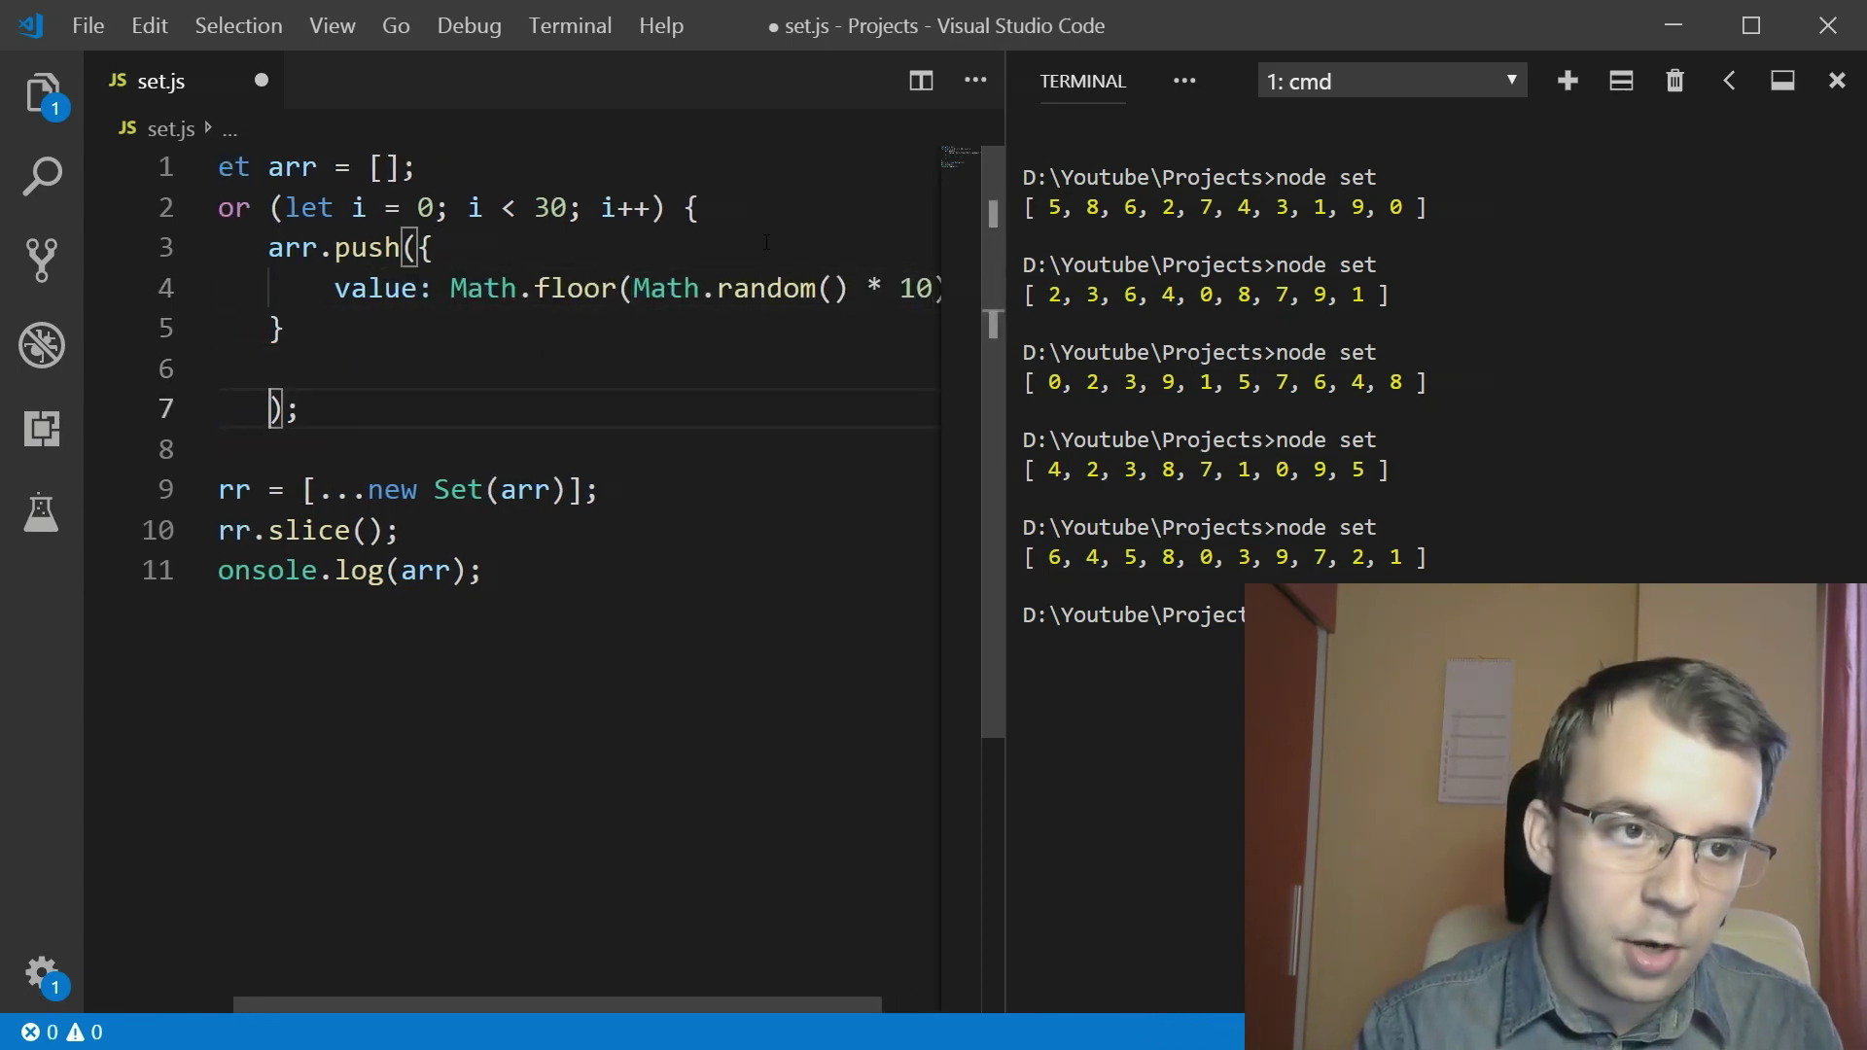
pyautogui.hotkey('shift', 'Up')
pyautogui.hotkey('shift', 'Up')
pyautogui.hotkey('shift', 'End')
pyautogui.press('Delete')
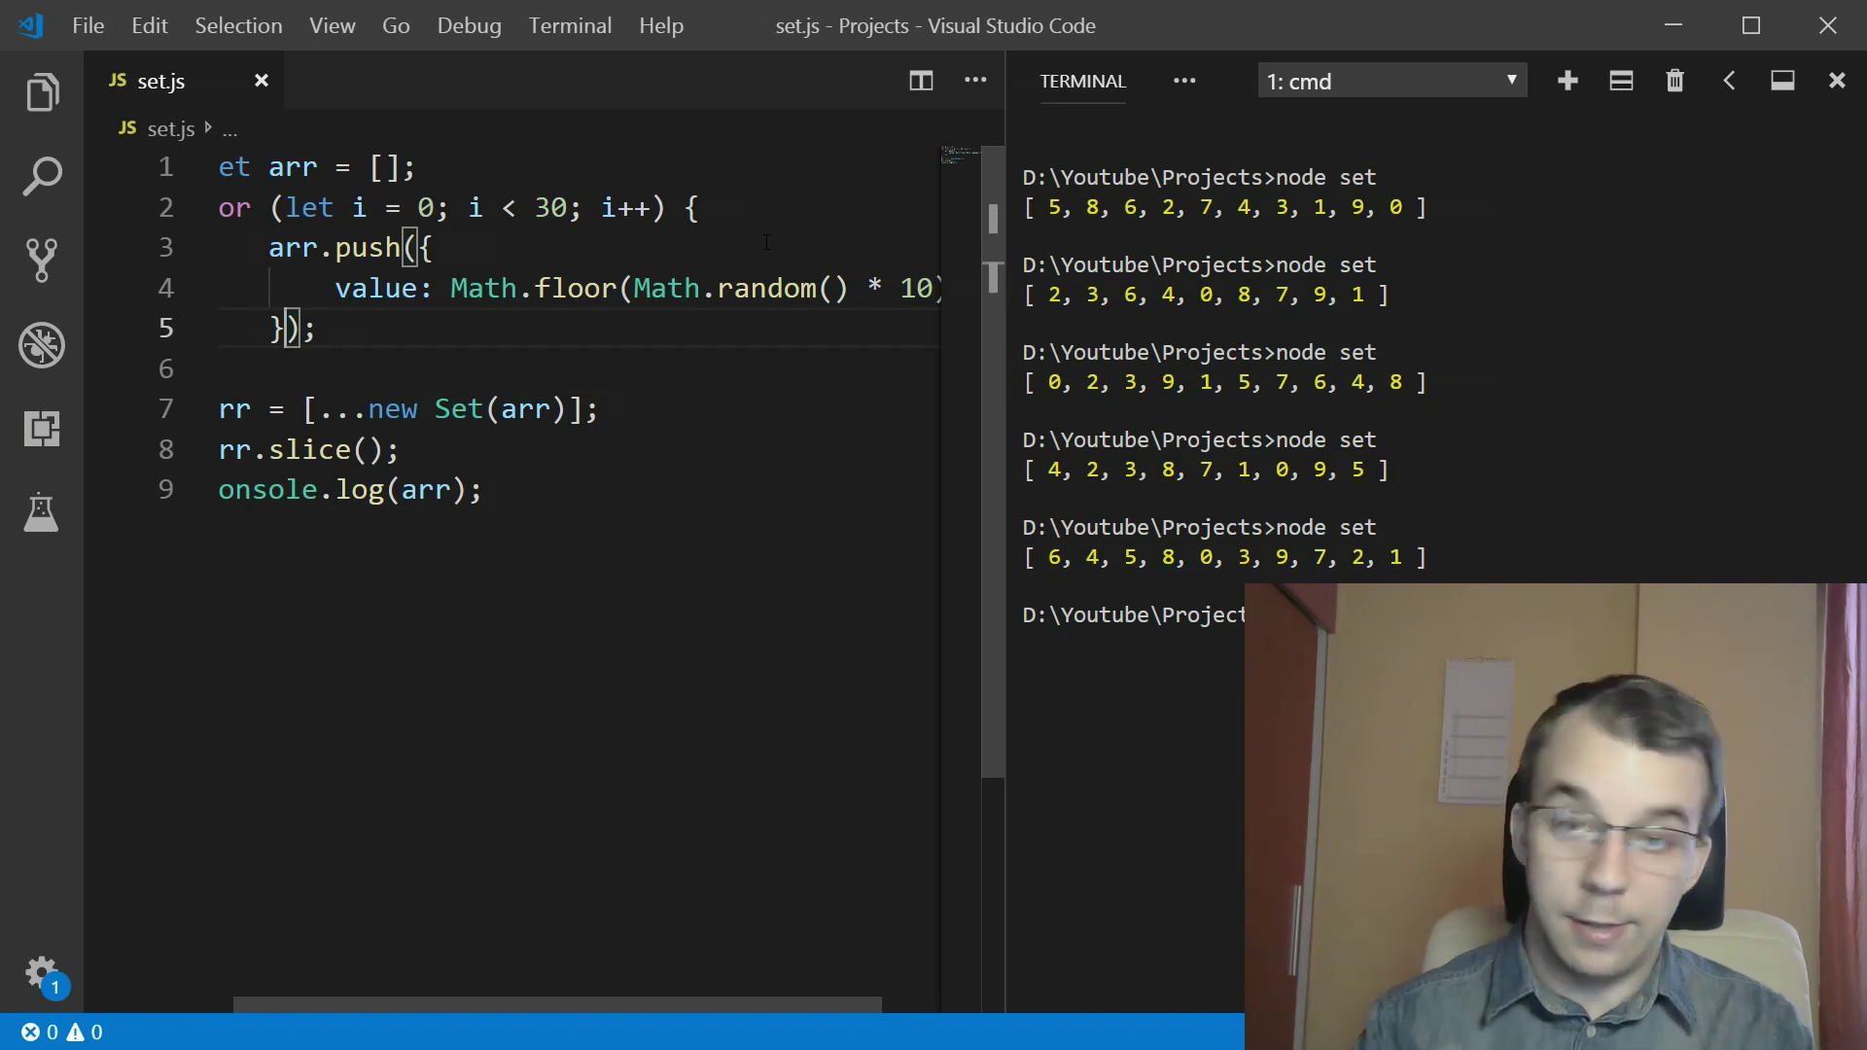
# - Clear the terminal and run node set, listing 30 { value } objects with repeats
pyautogui.hotkey('ctrl', 'k')
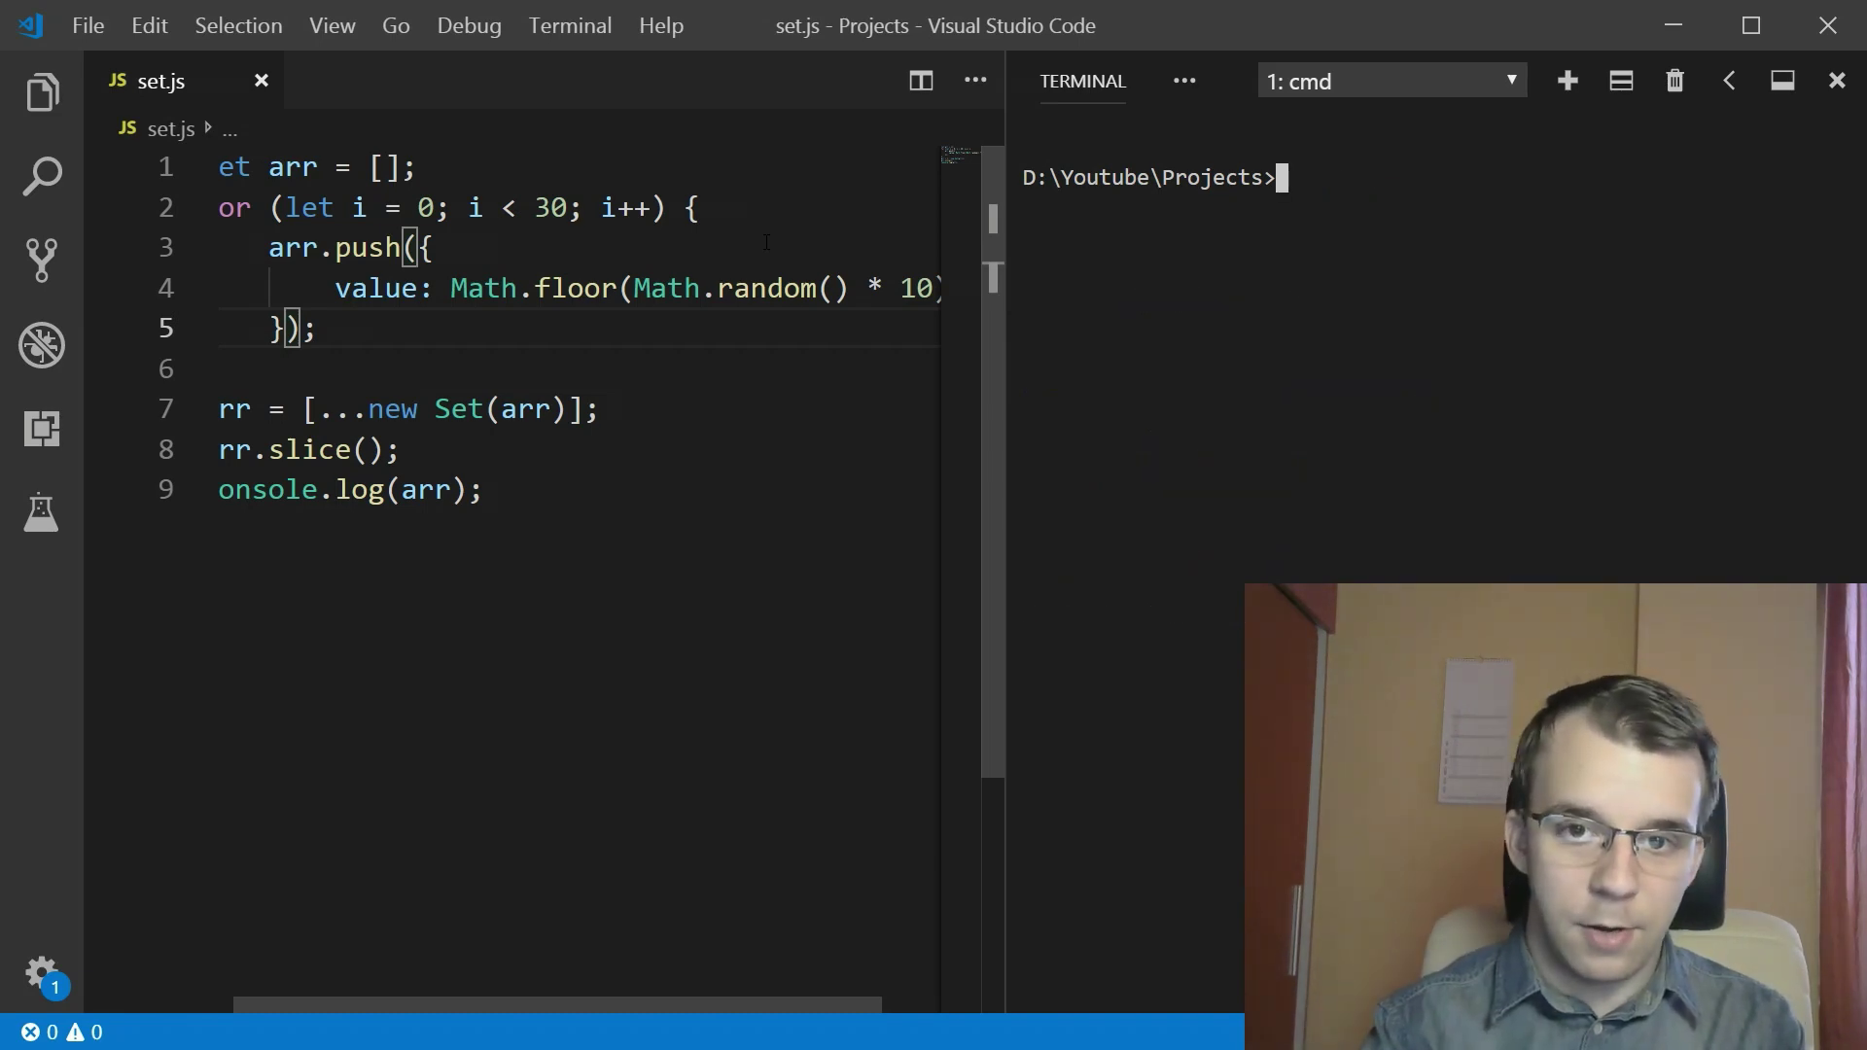
pyautogui.press('Return')
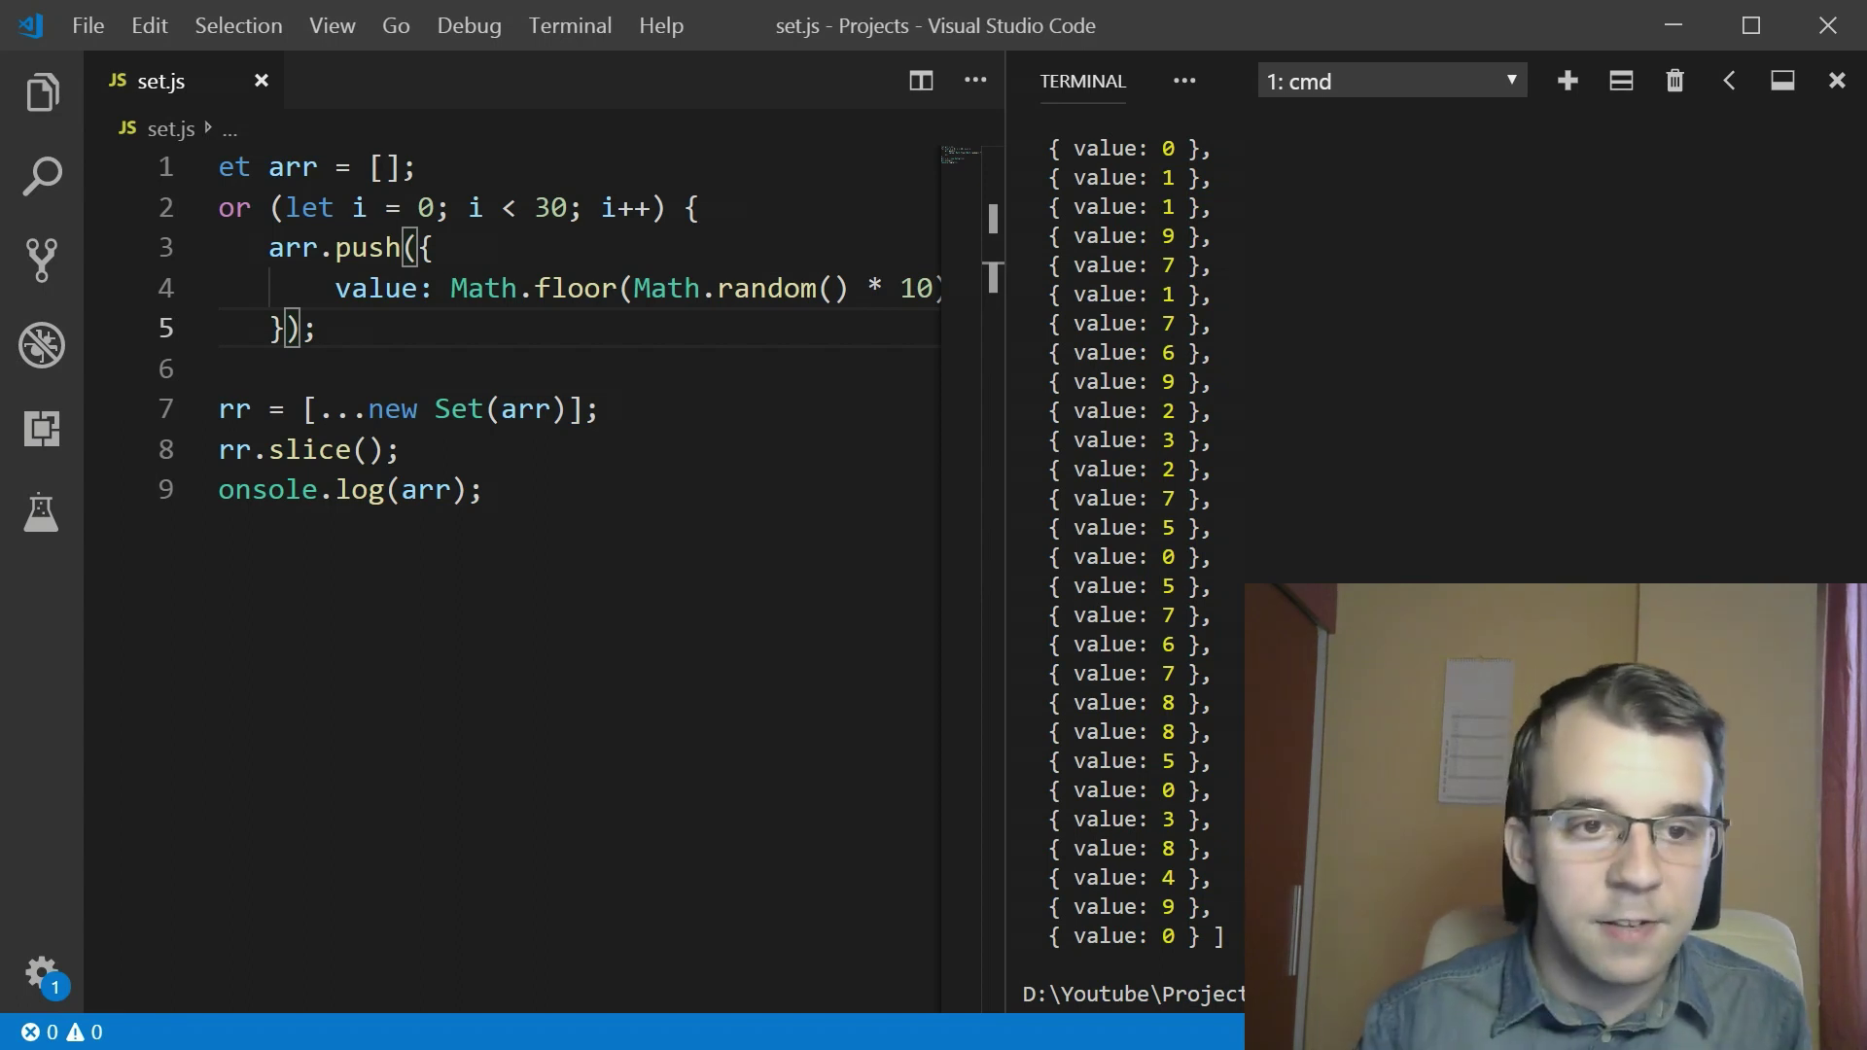
pyautogui.moveTo(496, 488); pyautogui.dragTo(109, 437)
pyautogui.click(569, 562)
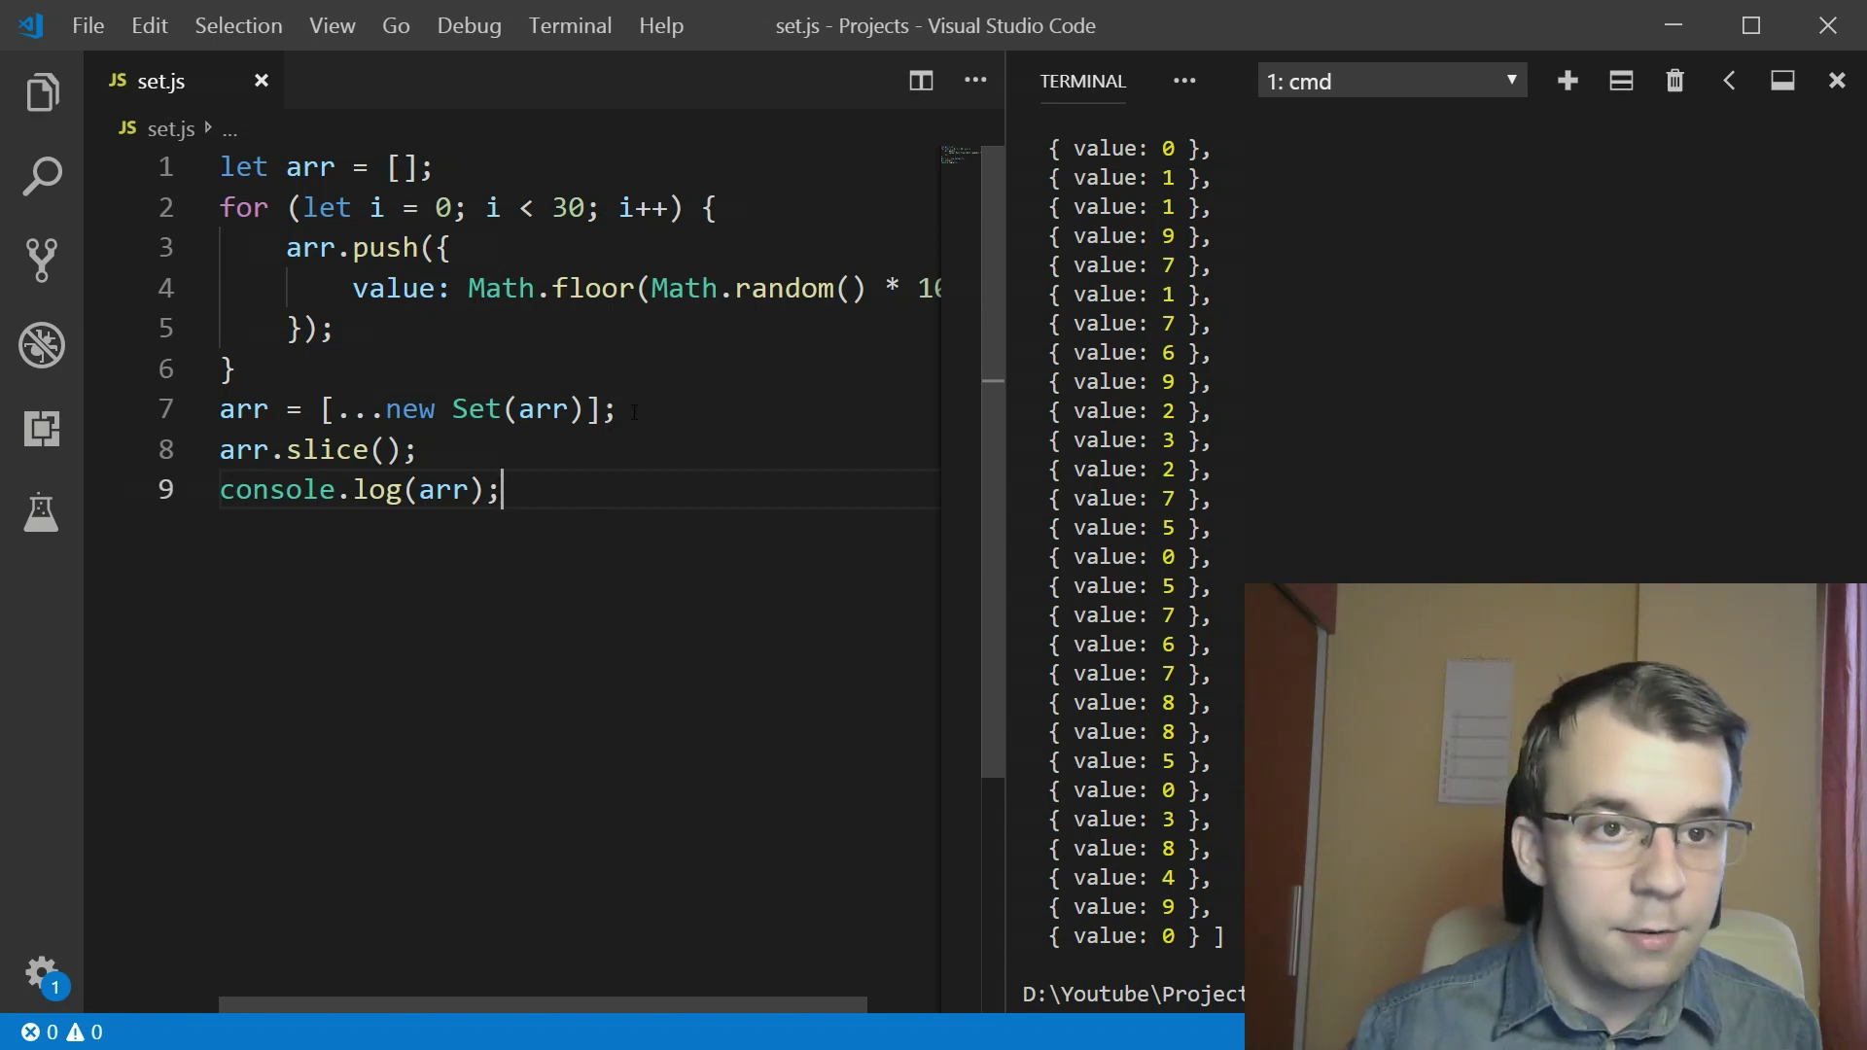
# - Delete the Set spread and slice lines, leaving blank lines above console.log
pyautogui.moveTo(635, 412); pyautogui.dragTo(208, 413)
pyautogui.moveTo(421, 450); pyautogui.dragTo(178, 402)
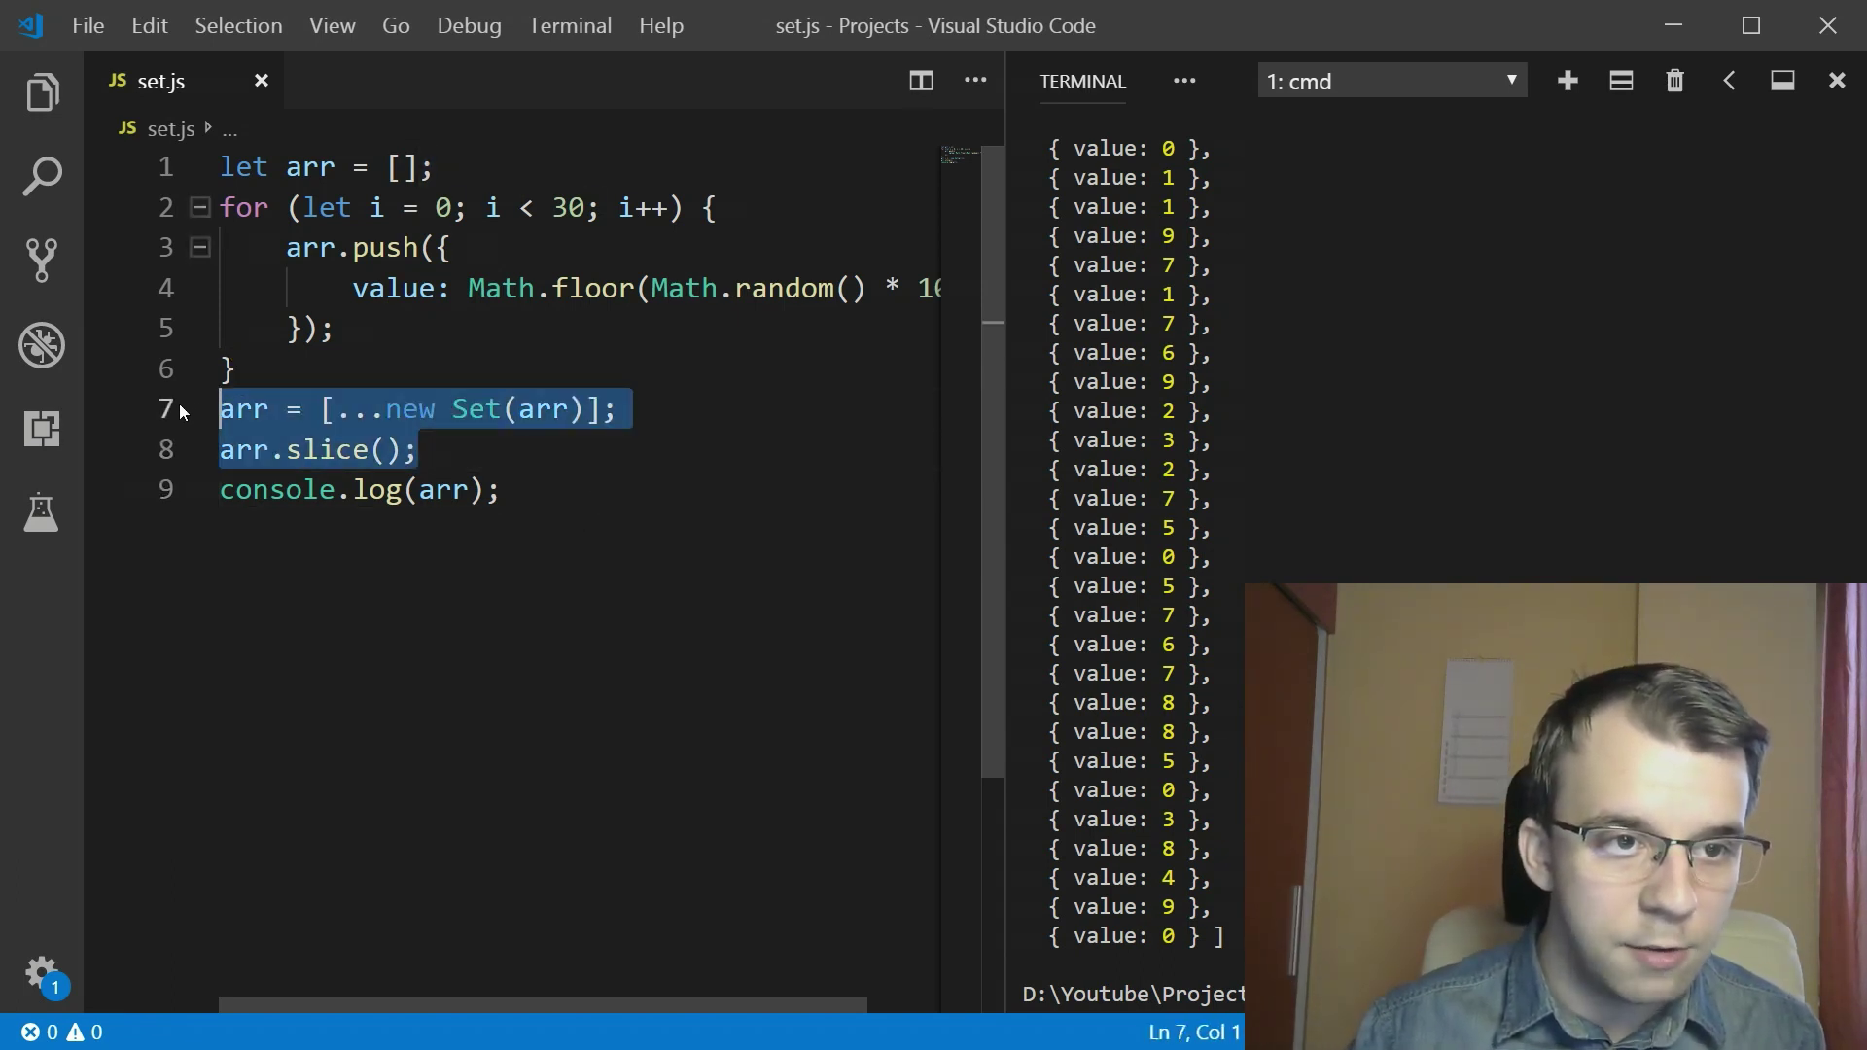
pyautogui.press('BackSpace')
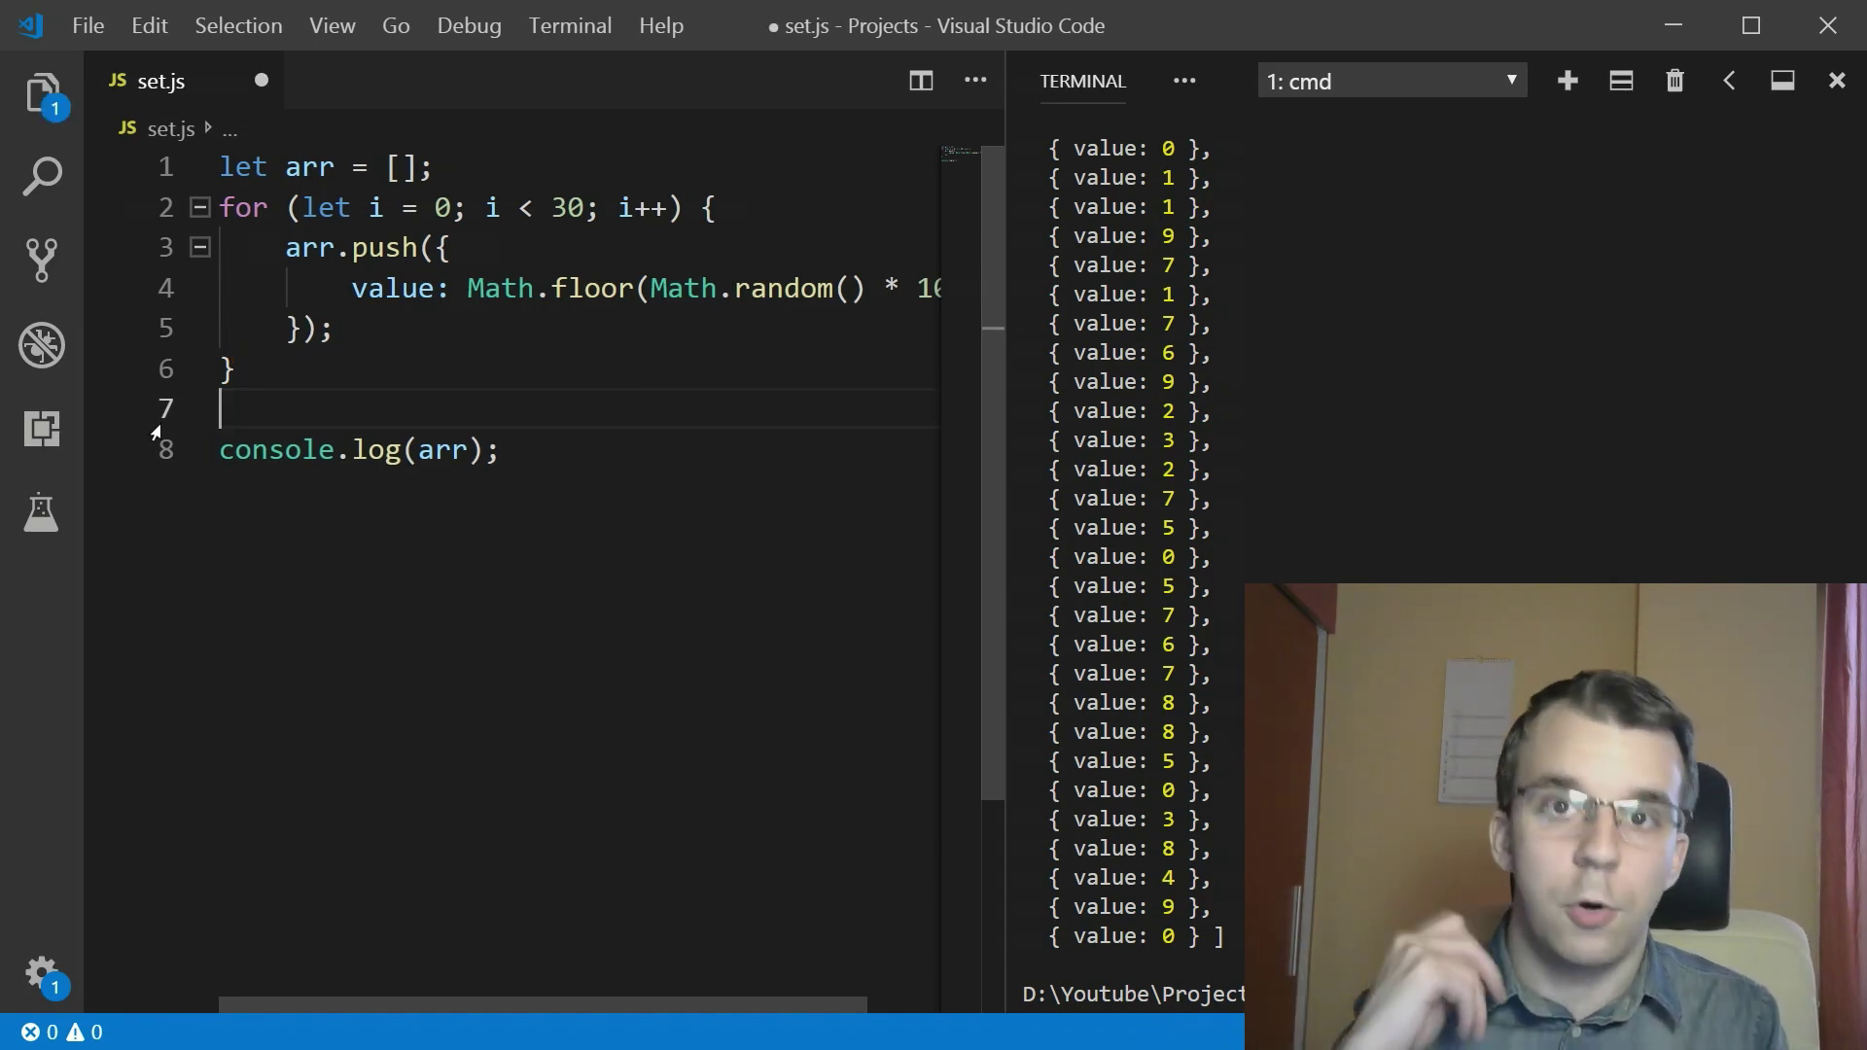
pyautogui.press('Return')
pyautogui.press('Return')
pyautogui.press('Up')
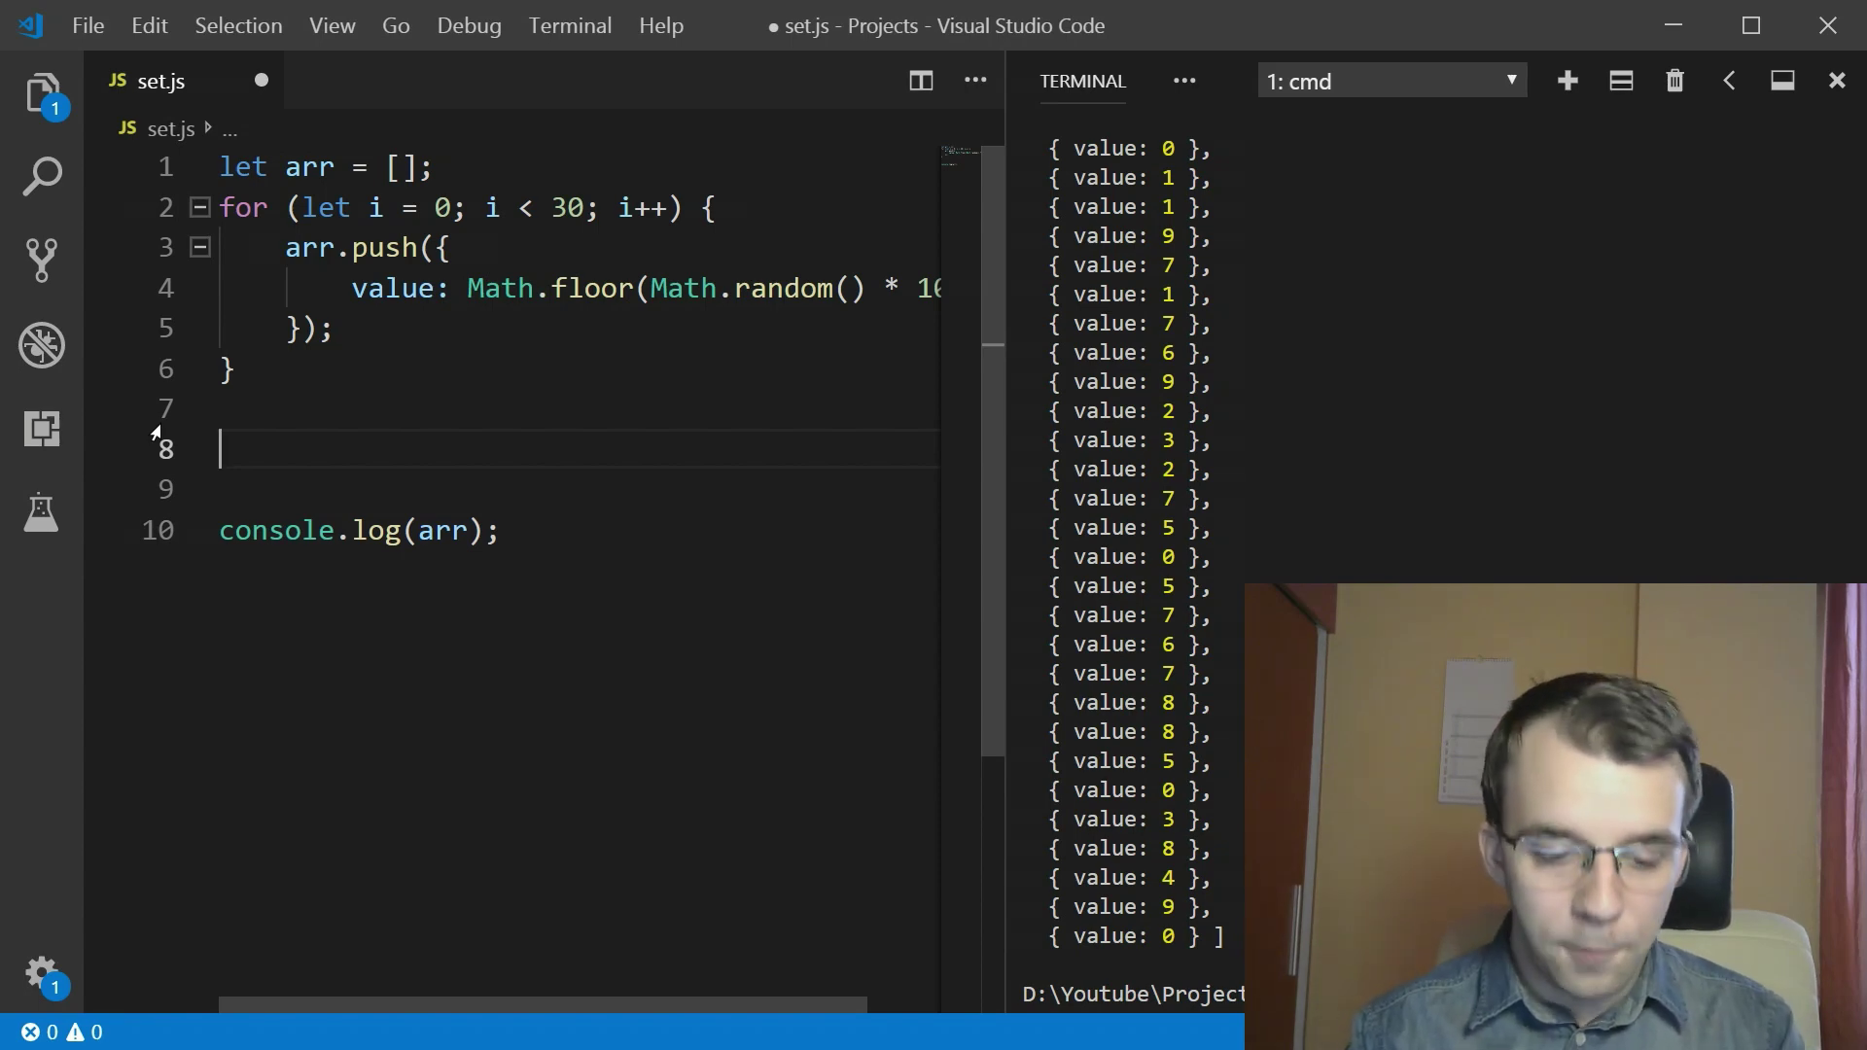
pyautogui.write('arr.red')
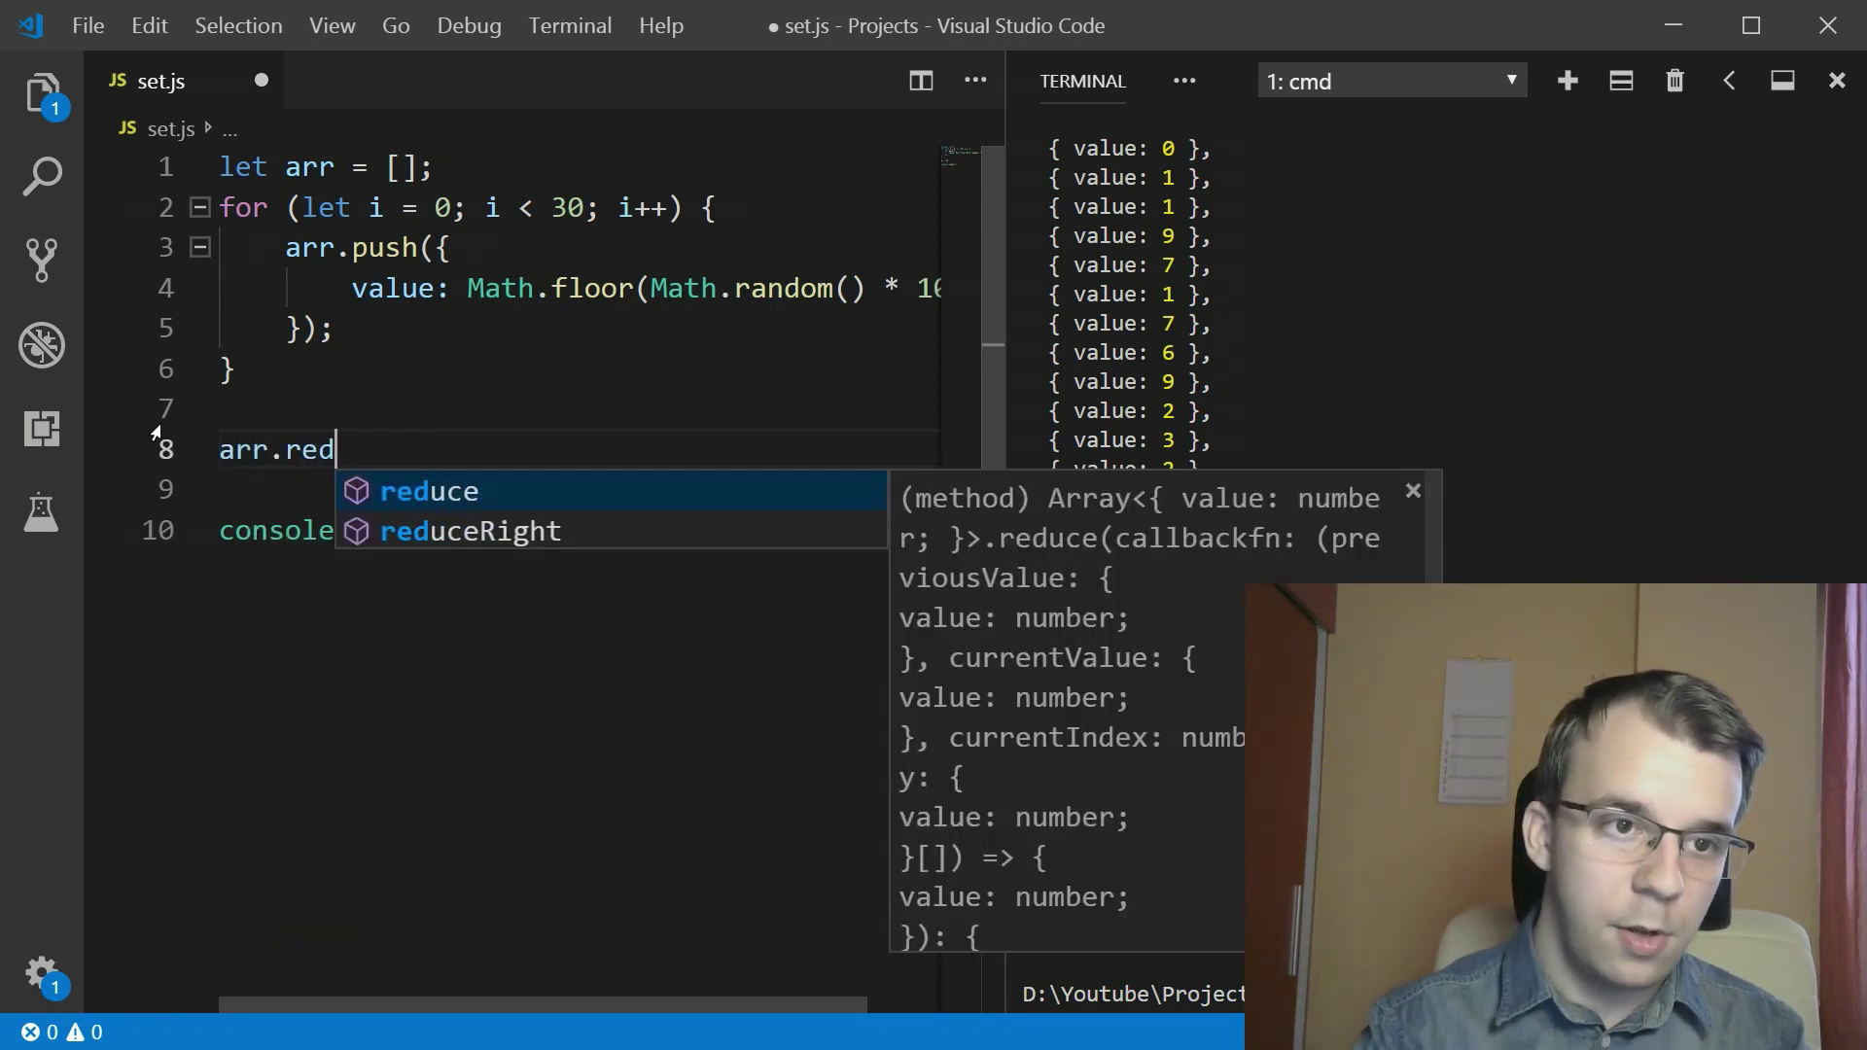
pyautogui.write('u')
# - Write arr.reduce(function(result, elem) {}, []); with an open line in its body
pyautogui.press('Return')
pyautogui.write('(')
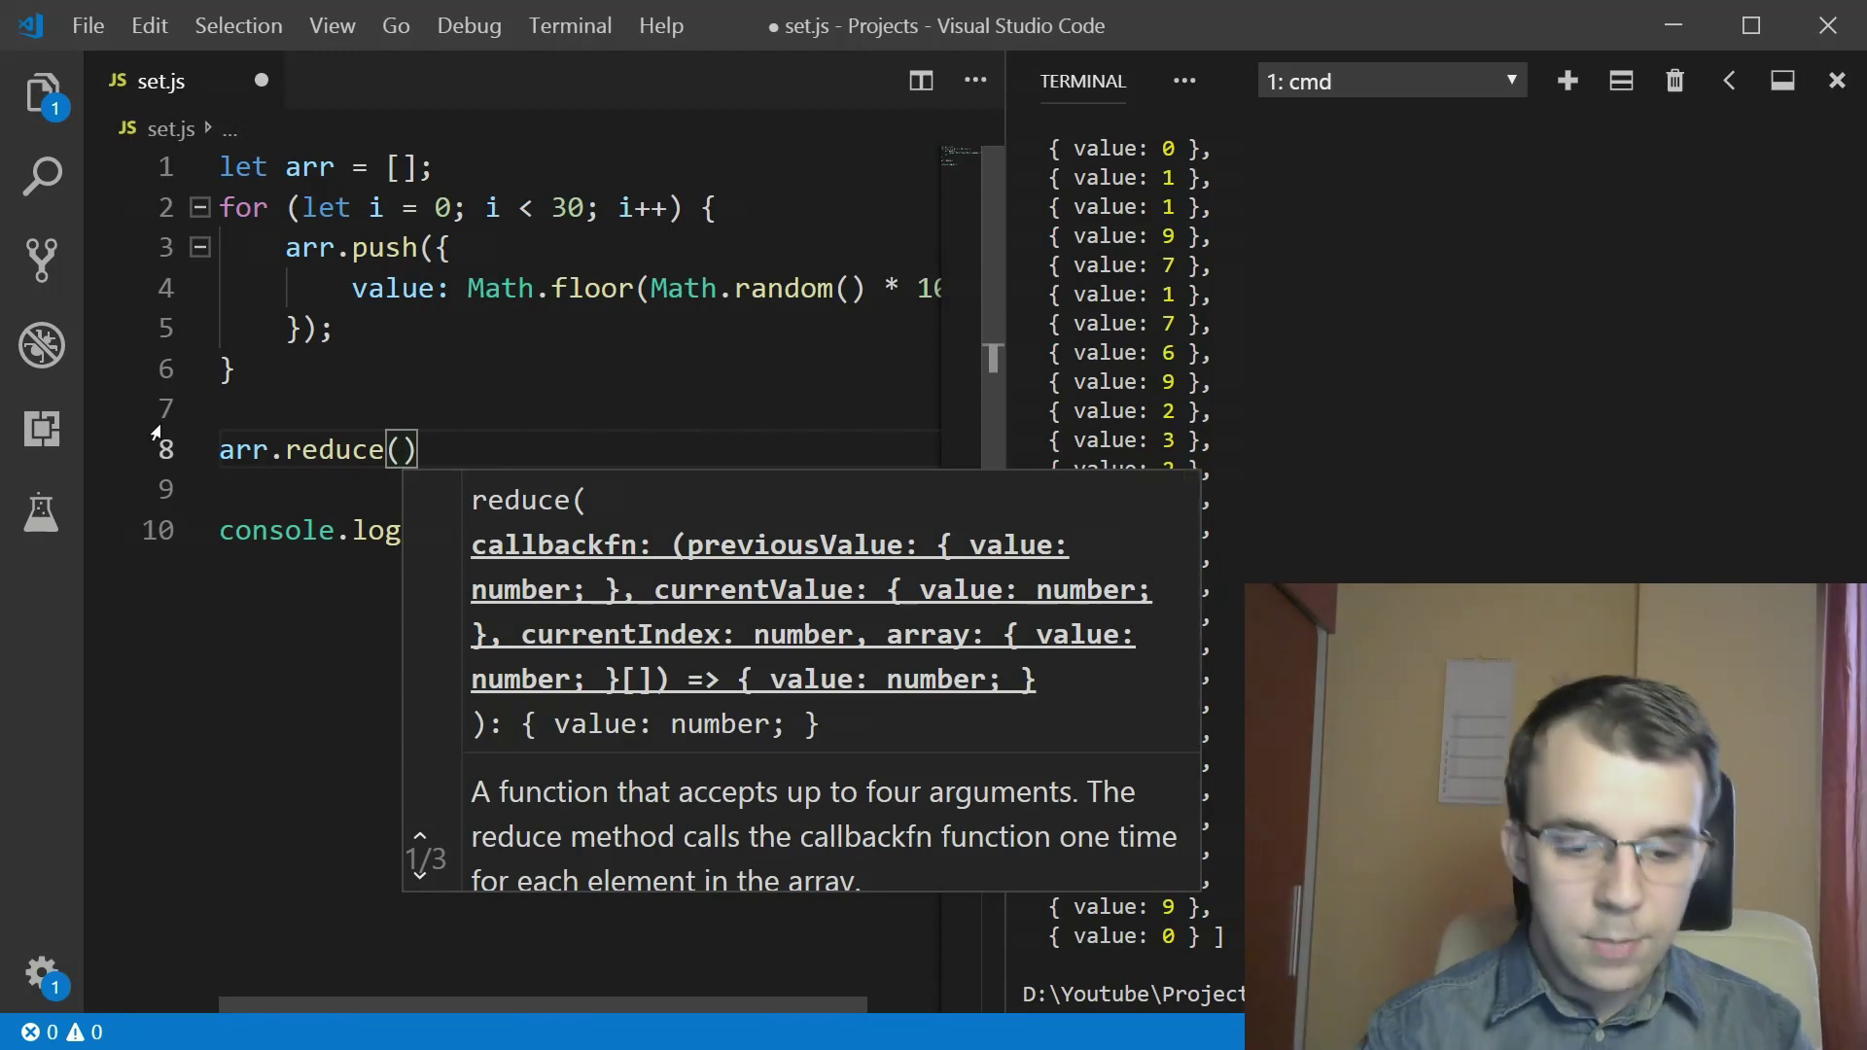
pyautogui.write('f')
pyautogui.press('BackSpace')
pyautogui.write('function(')
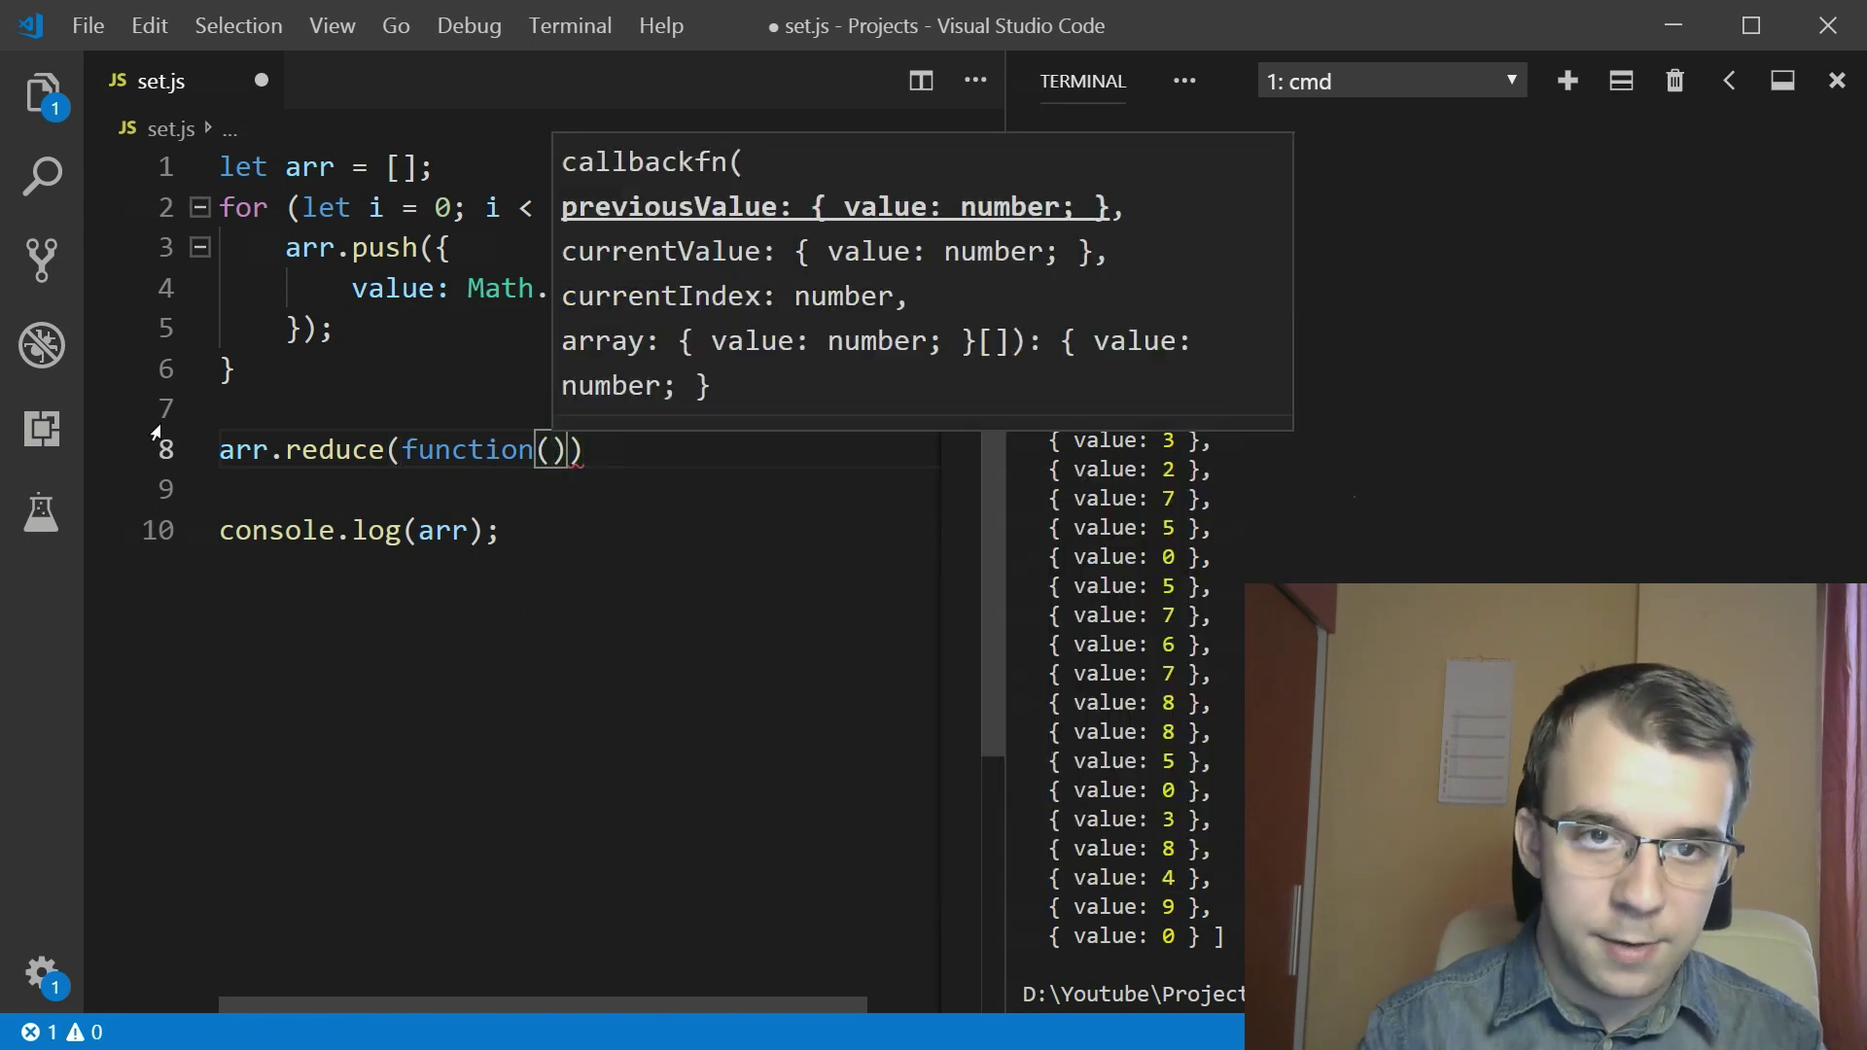
pyautogui.write('result')
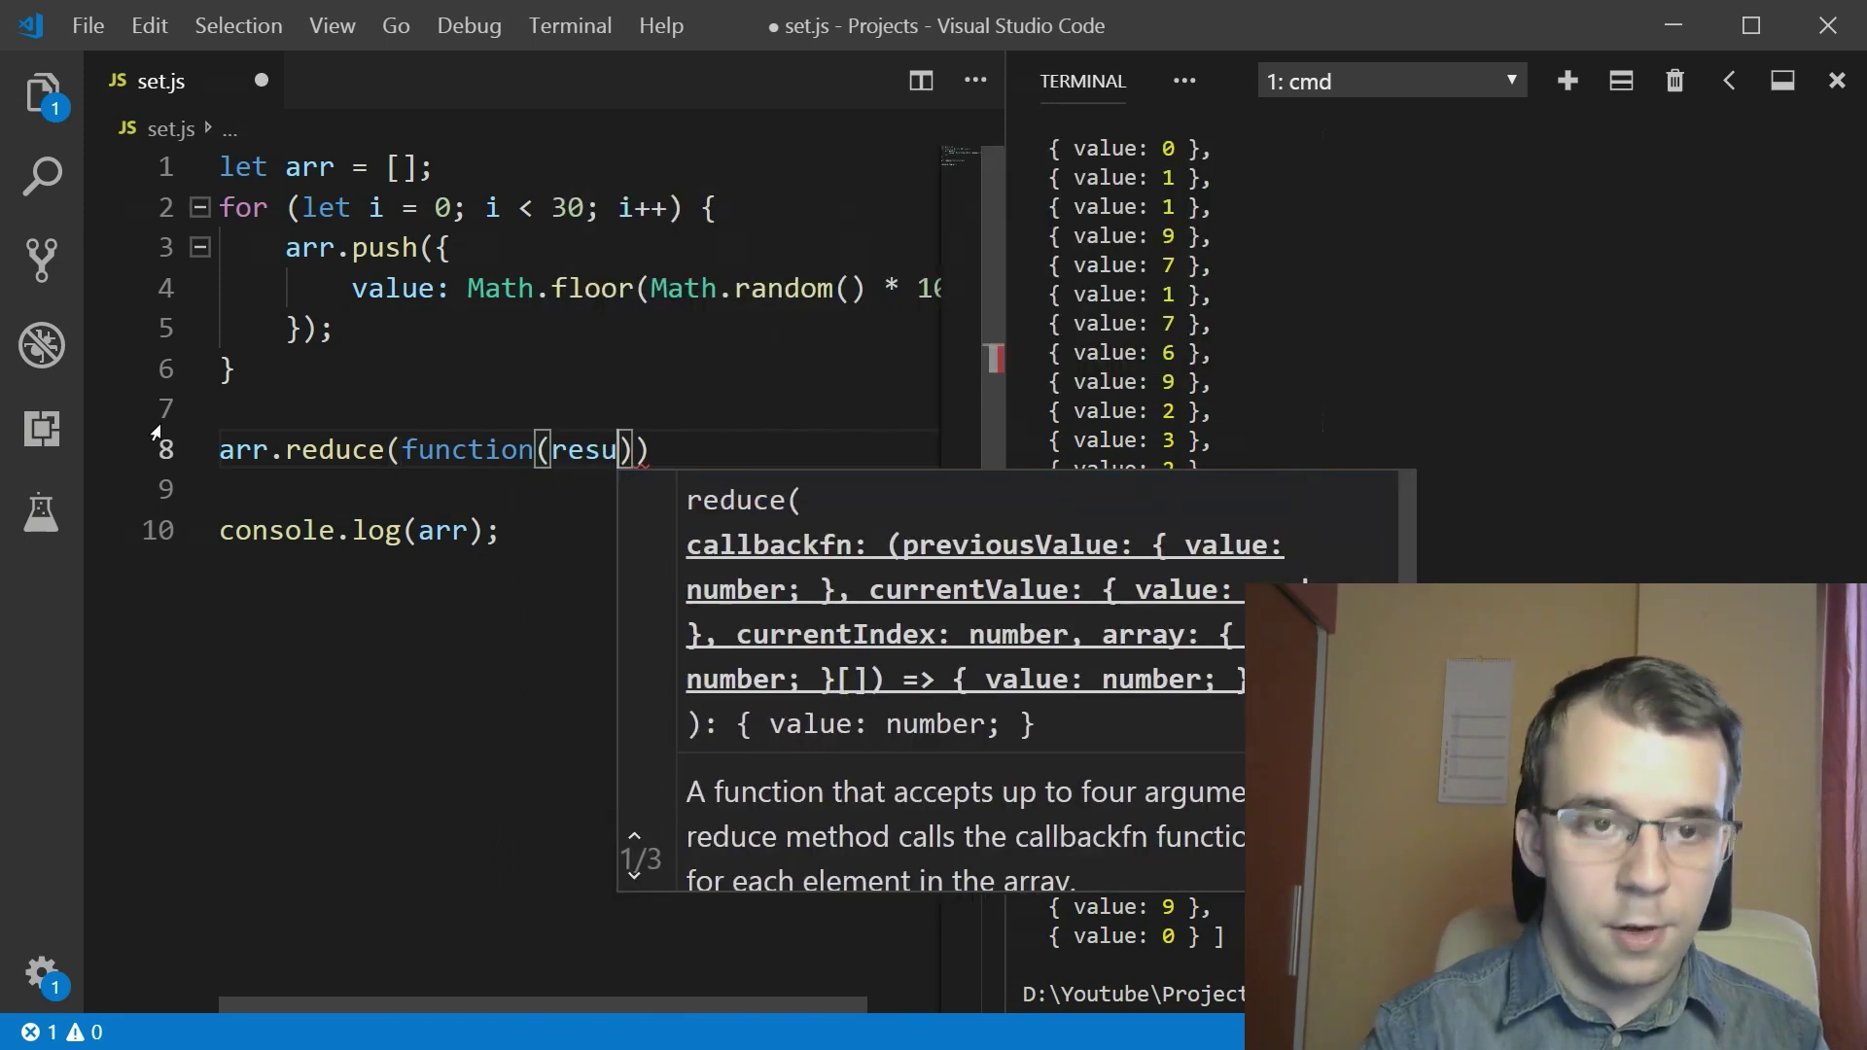
pyautogui.write(', ele')
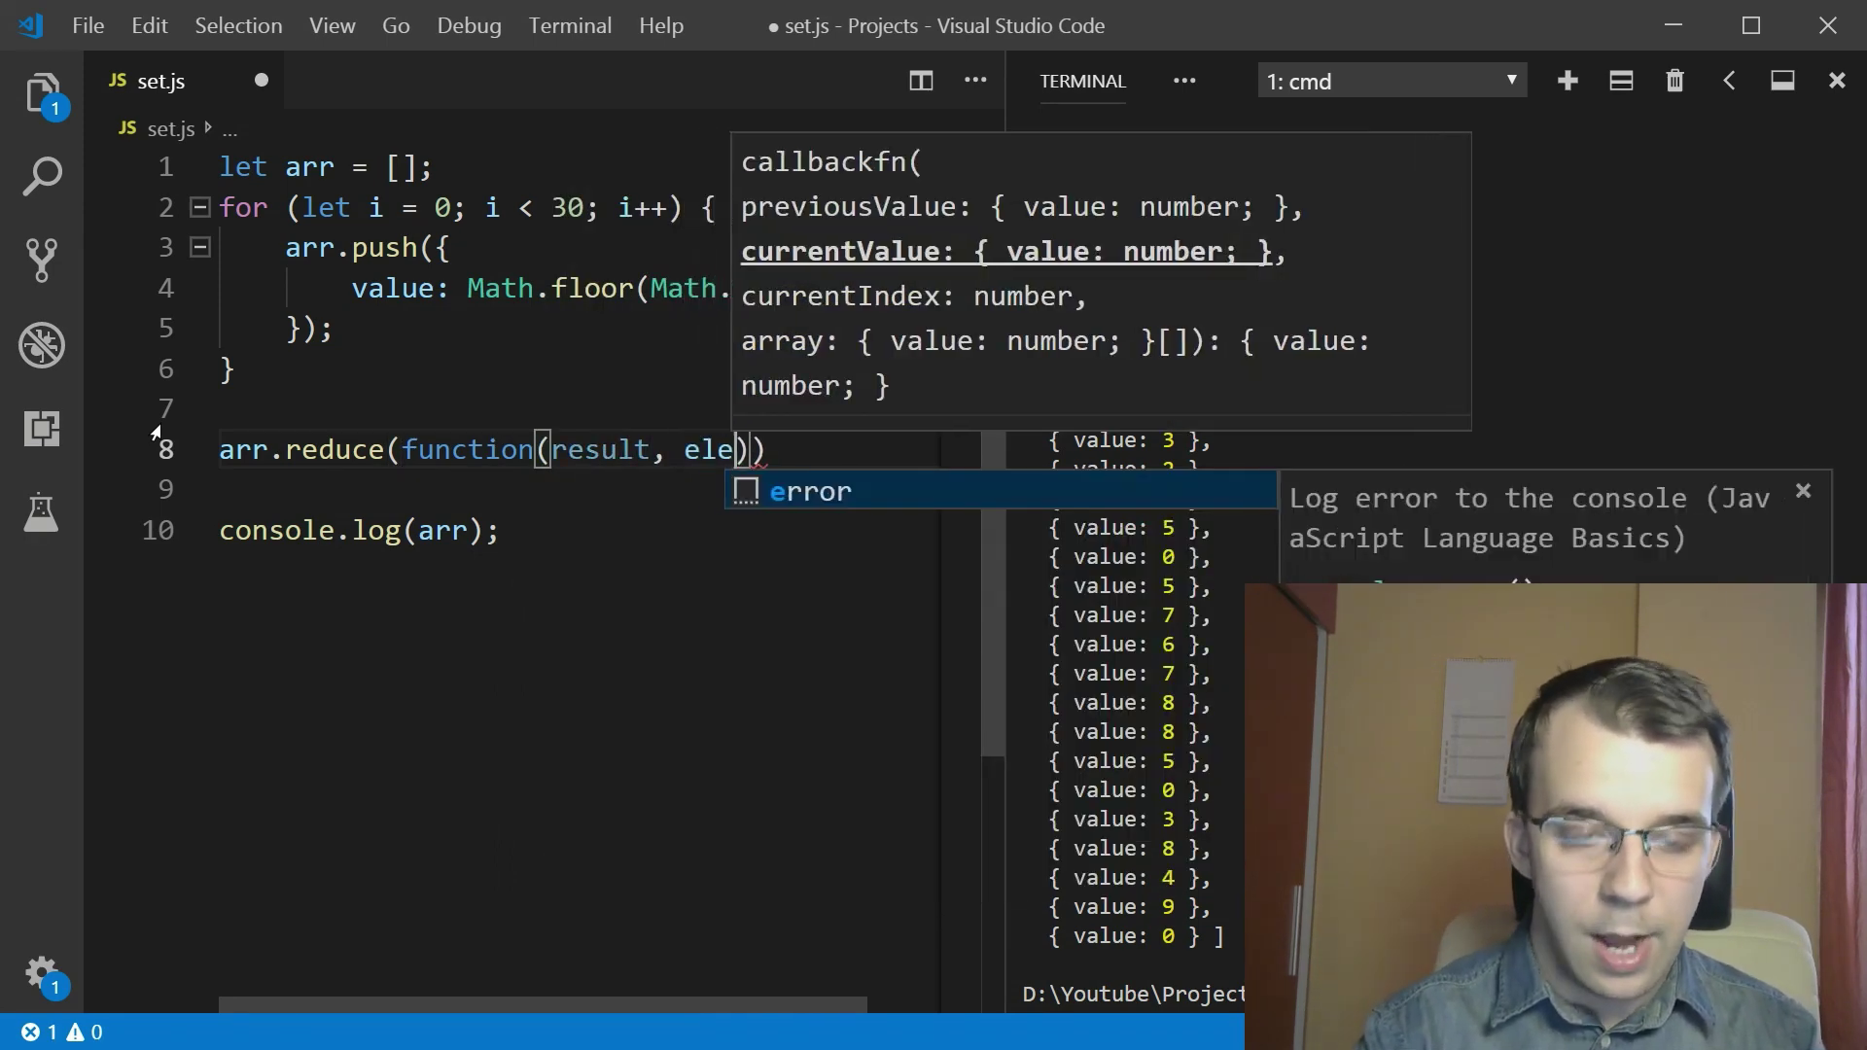
pyautogui.write('m) {}, ')
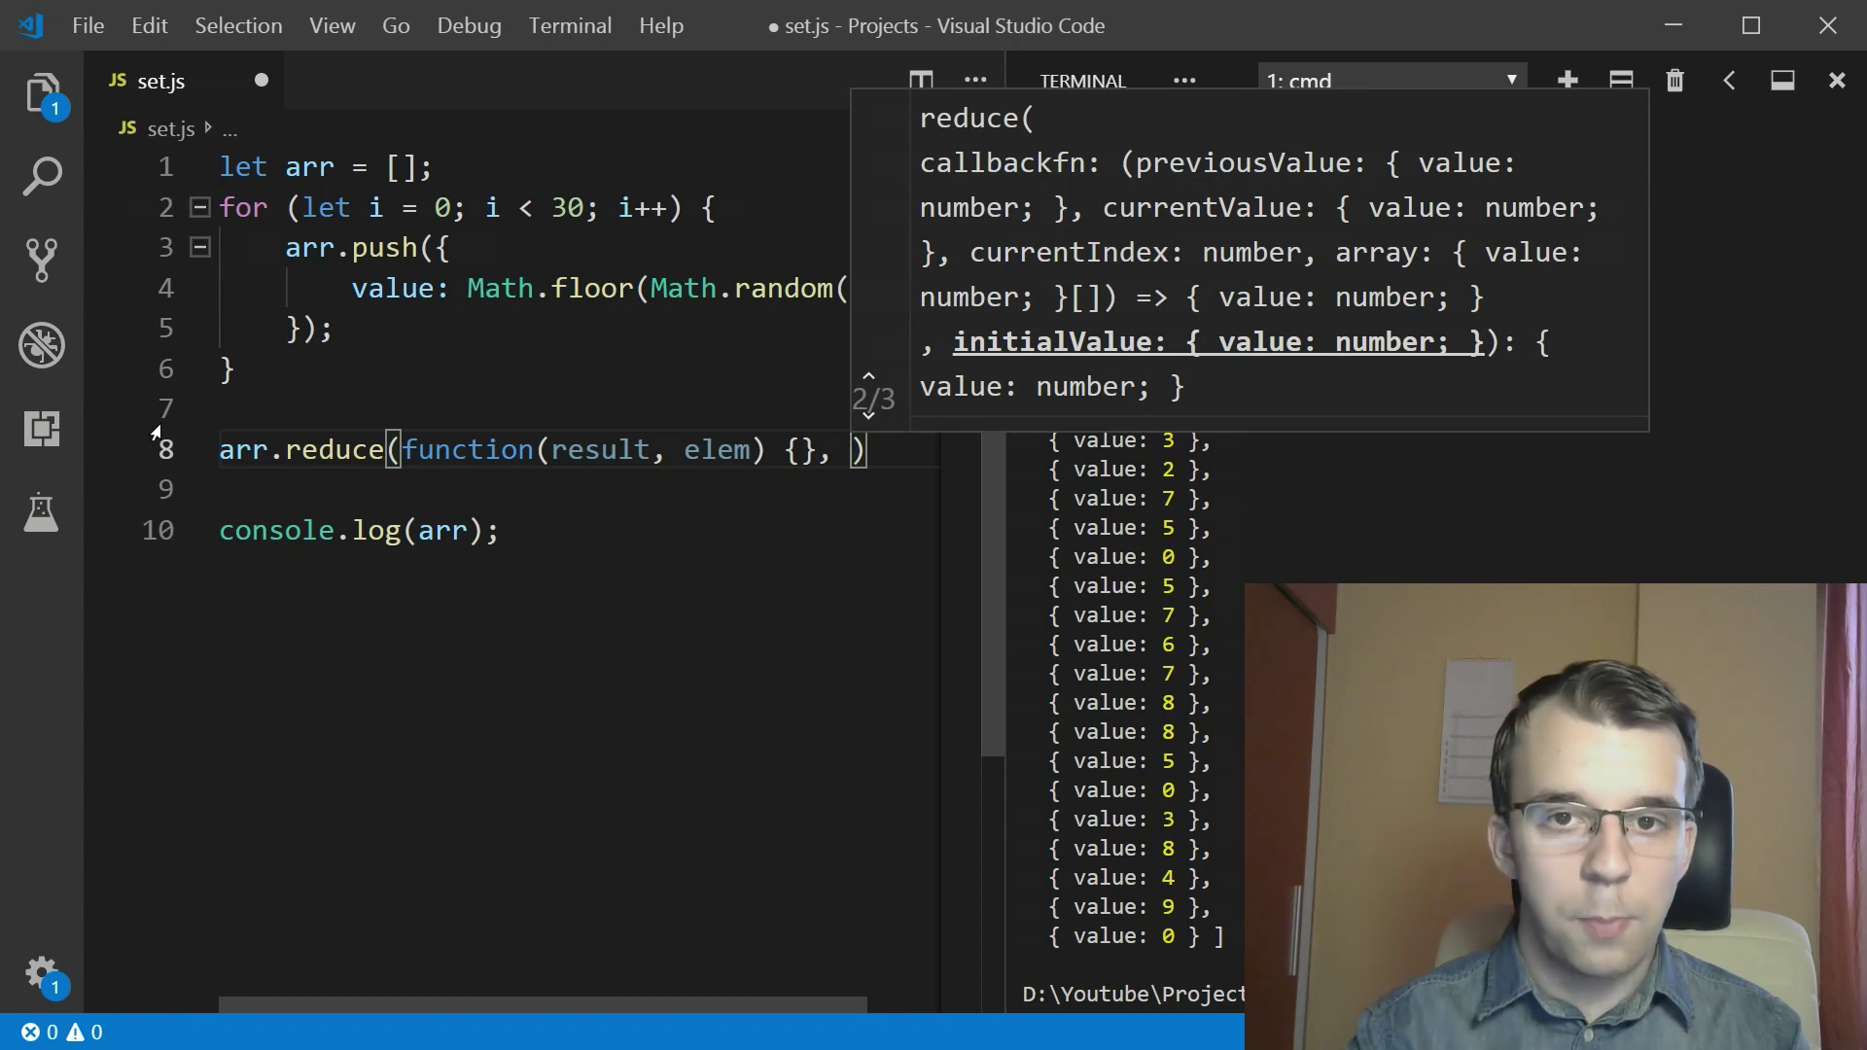
pyautogui.write('[')
pyautogui.press('End')
pyautogui.write(';')
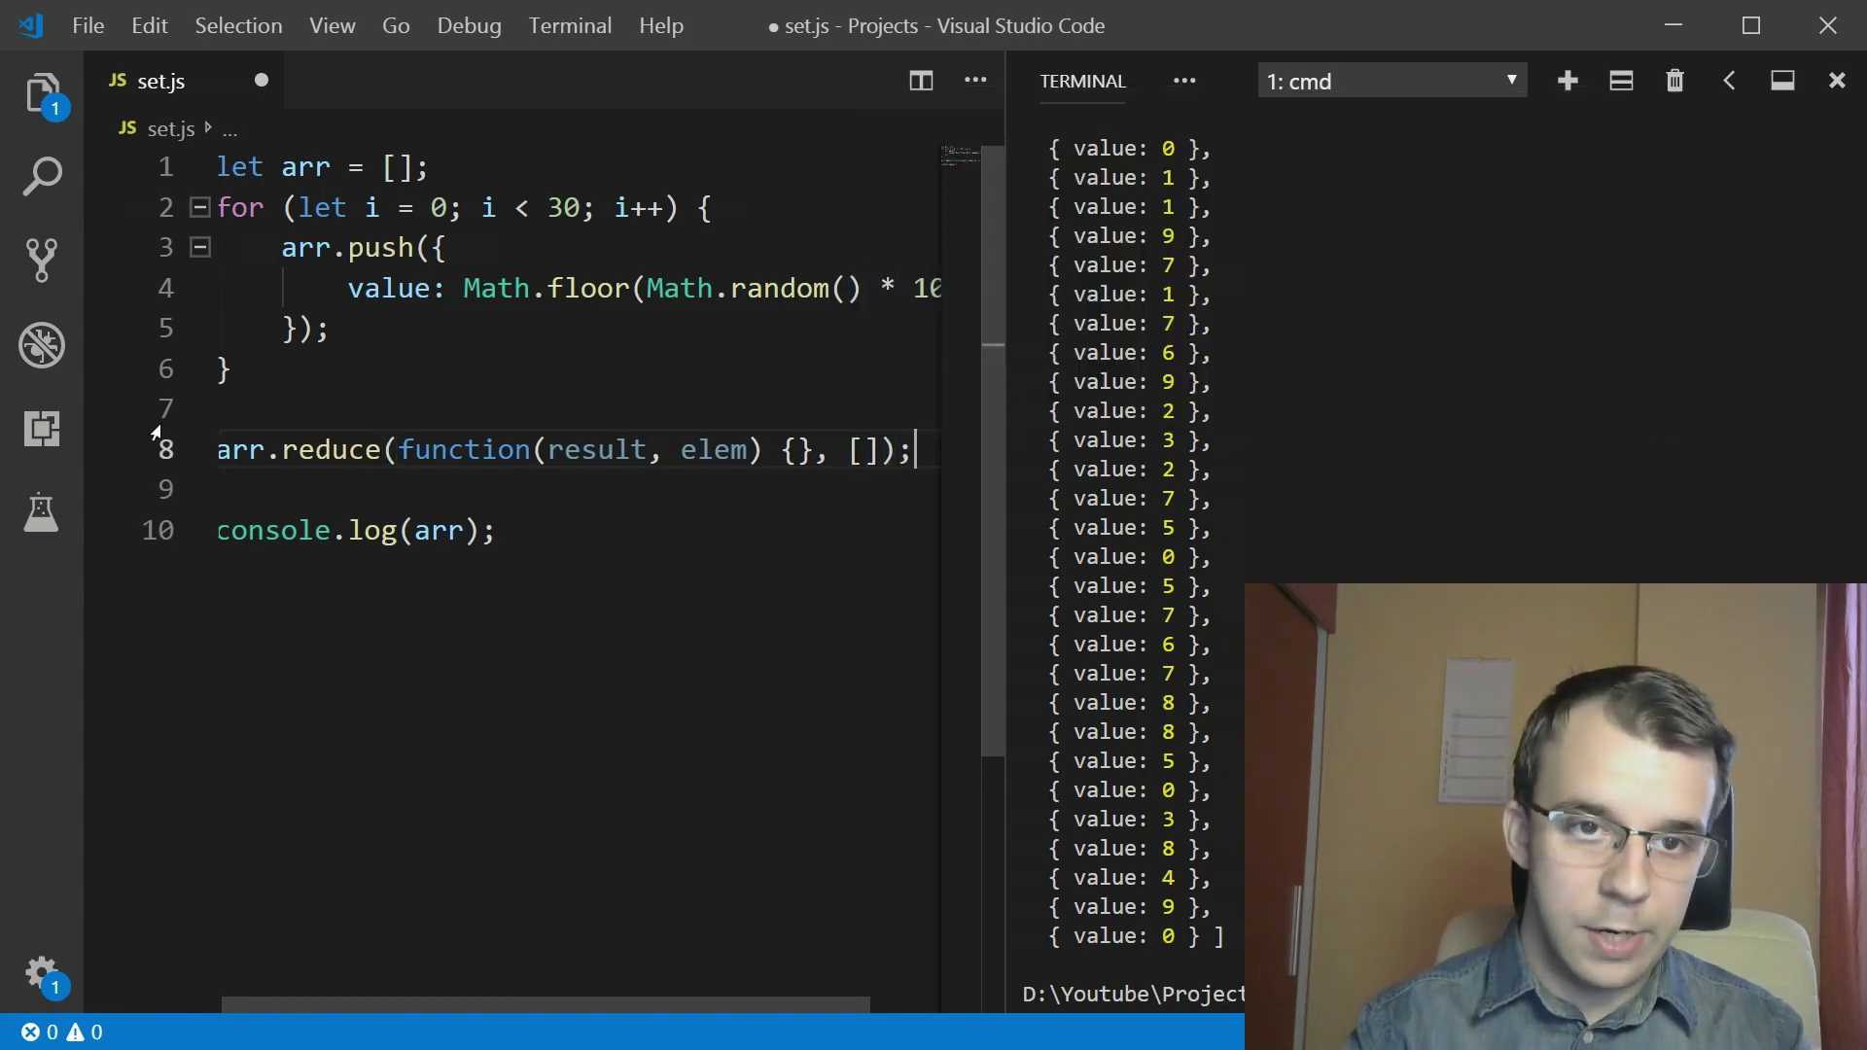
pyautogui.press('Return')
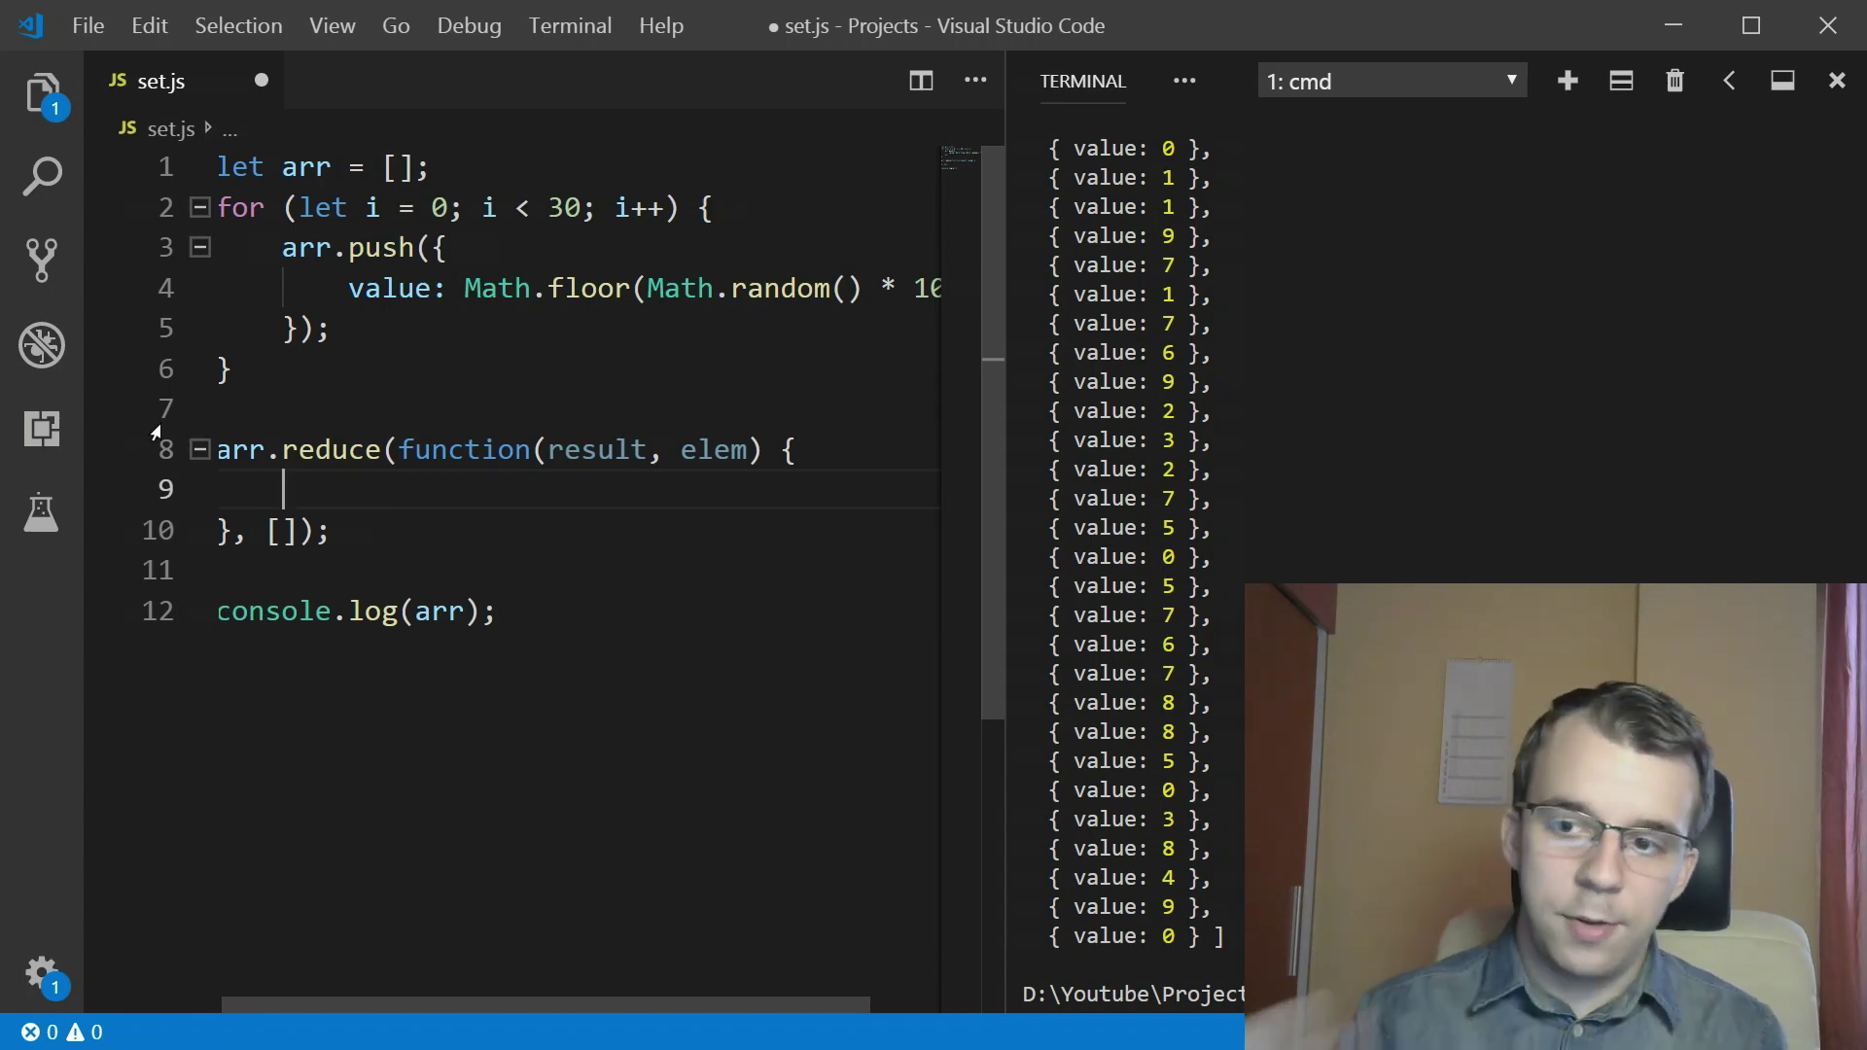
# - Complete the some() callback to compare o.value === elem.value
pyautogui.doubleClick(591, 451)
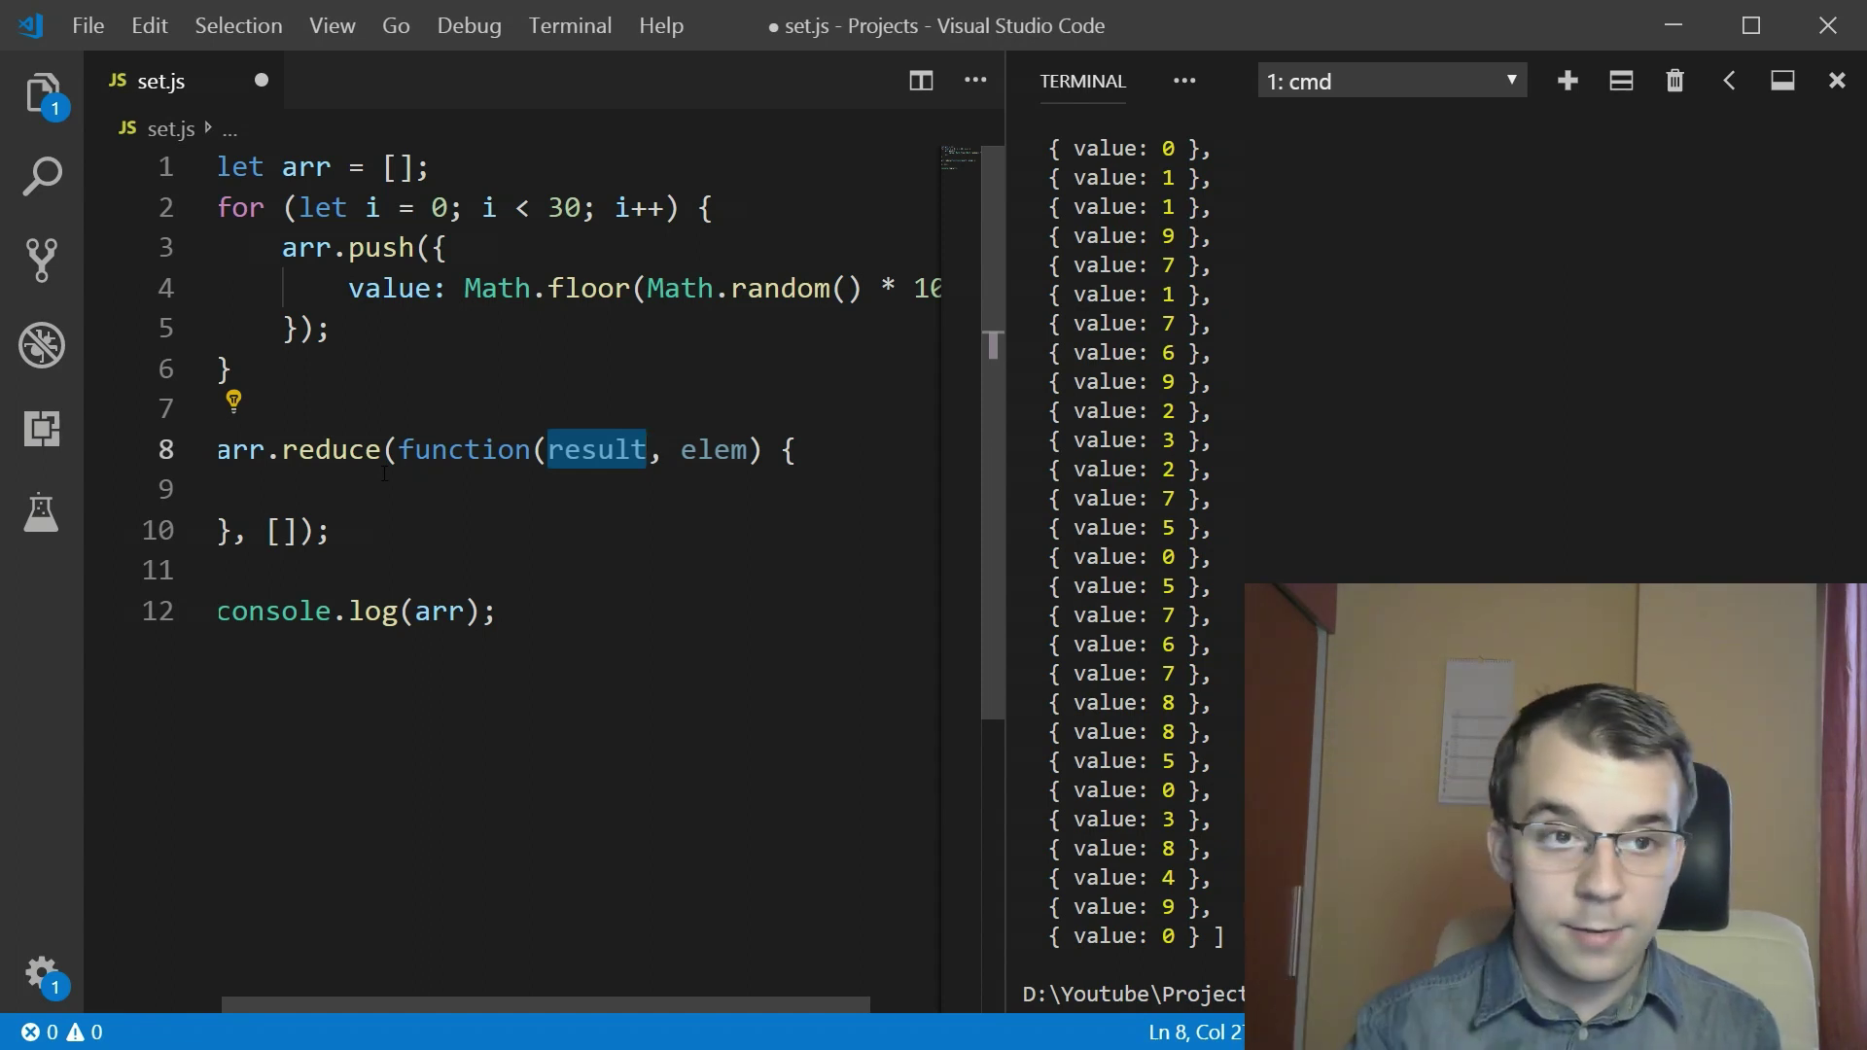
pyautogui.click(427, 497)
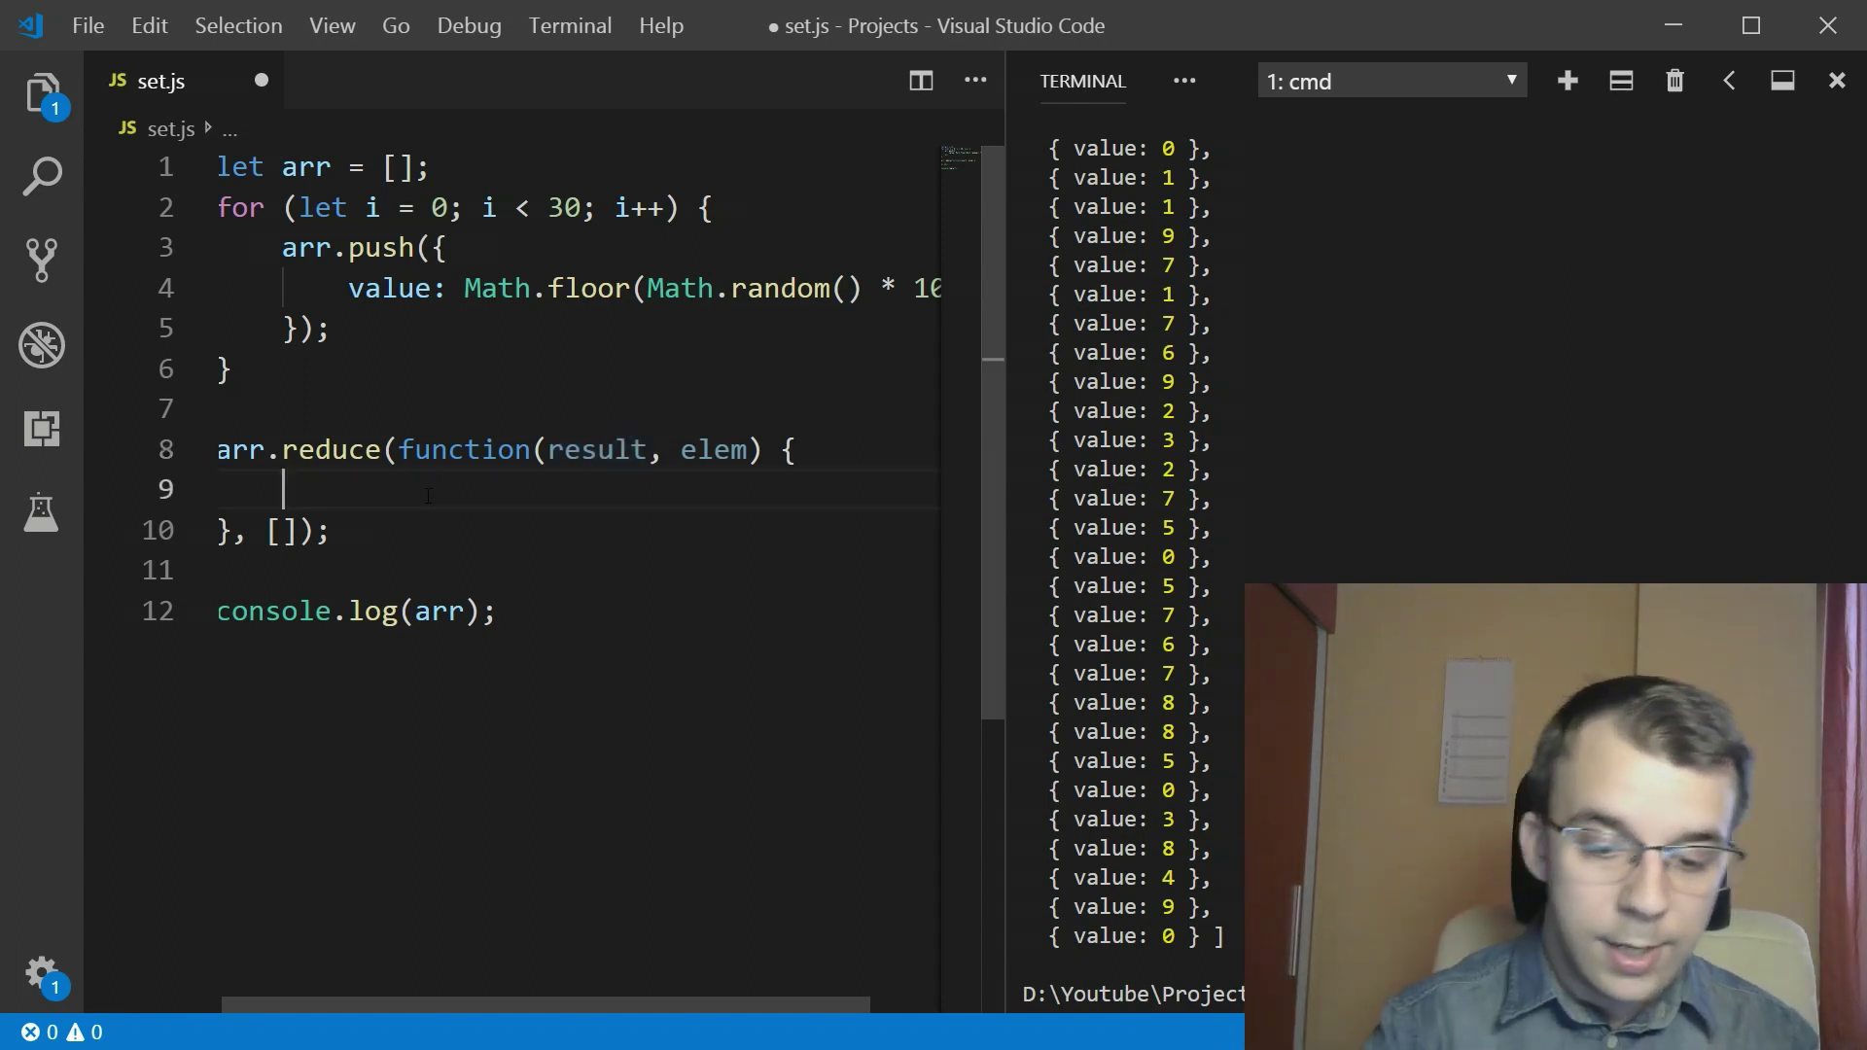
pyautogui.write('if (resu')
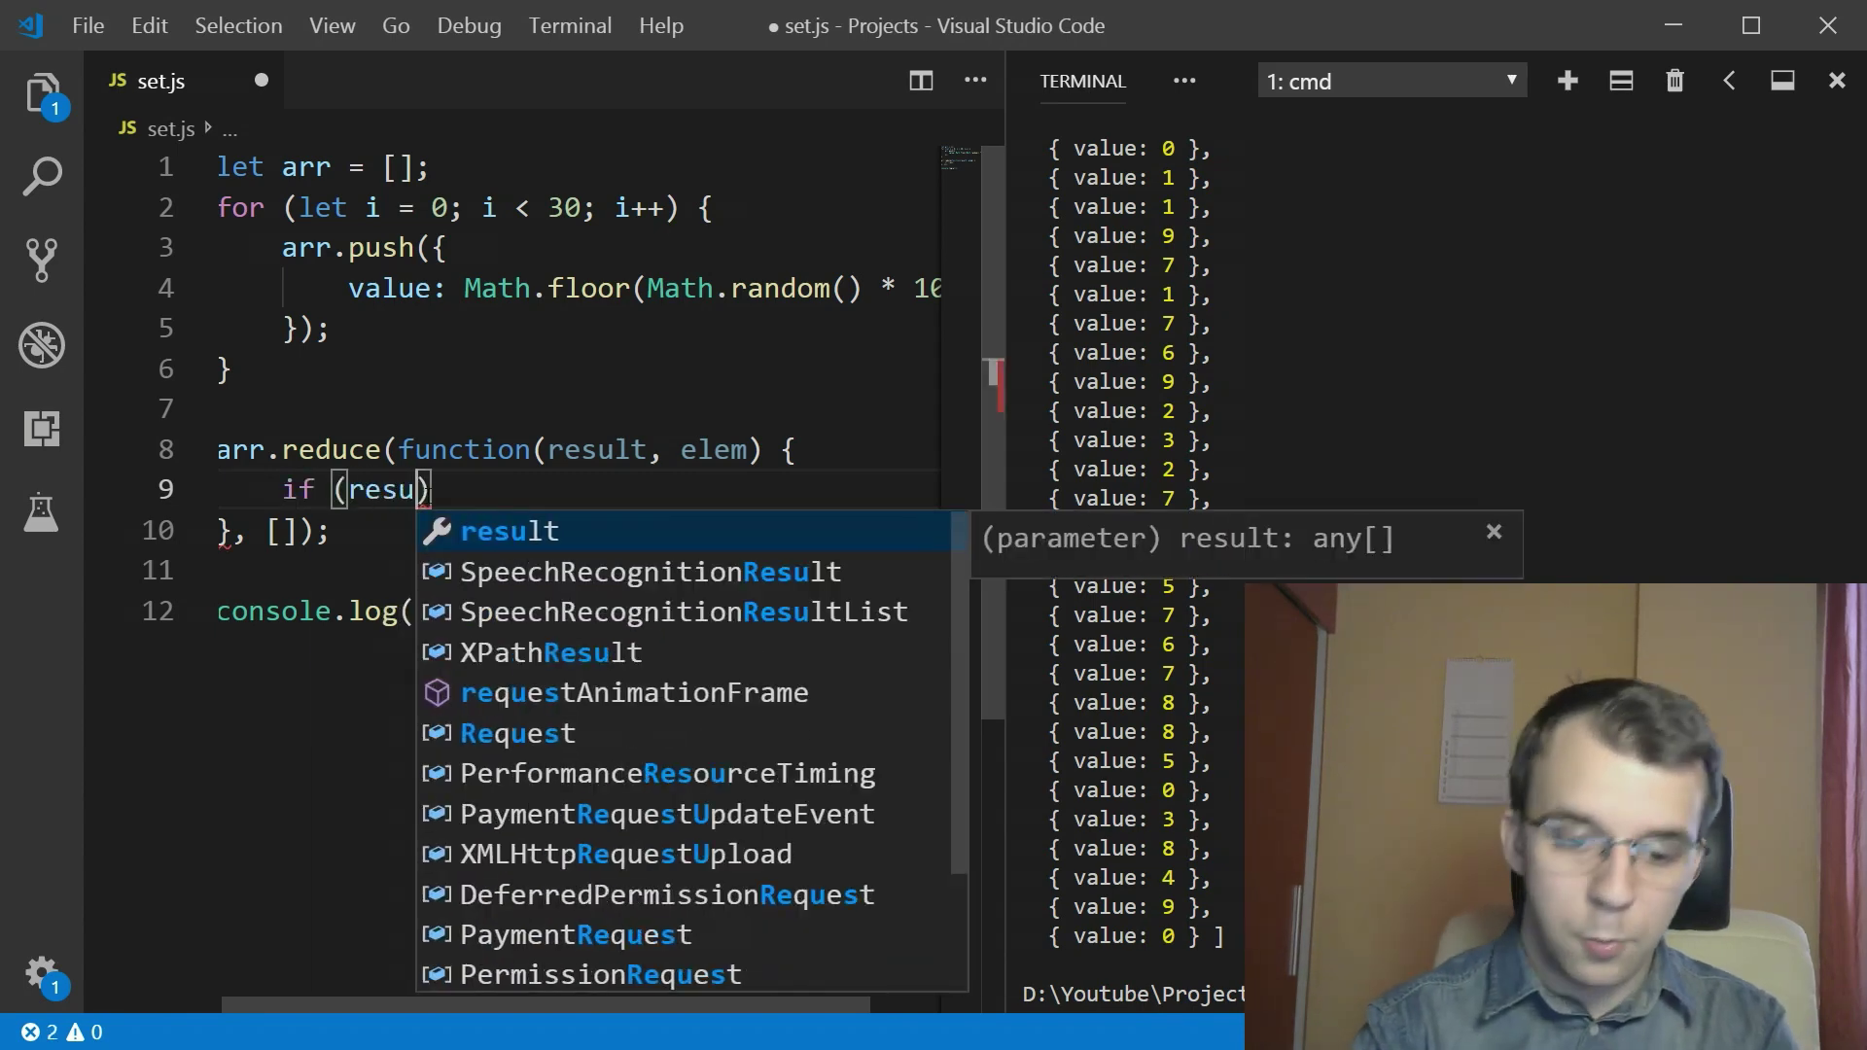
pyautogui.write('lt.some')
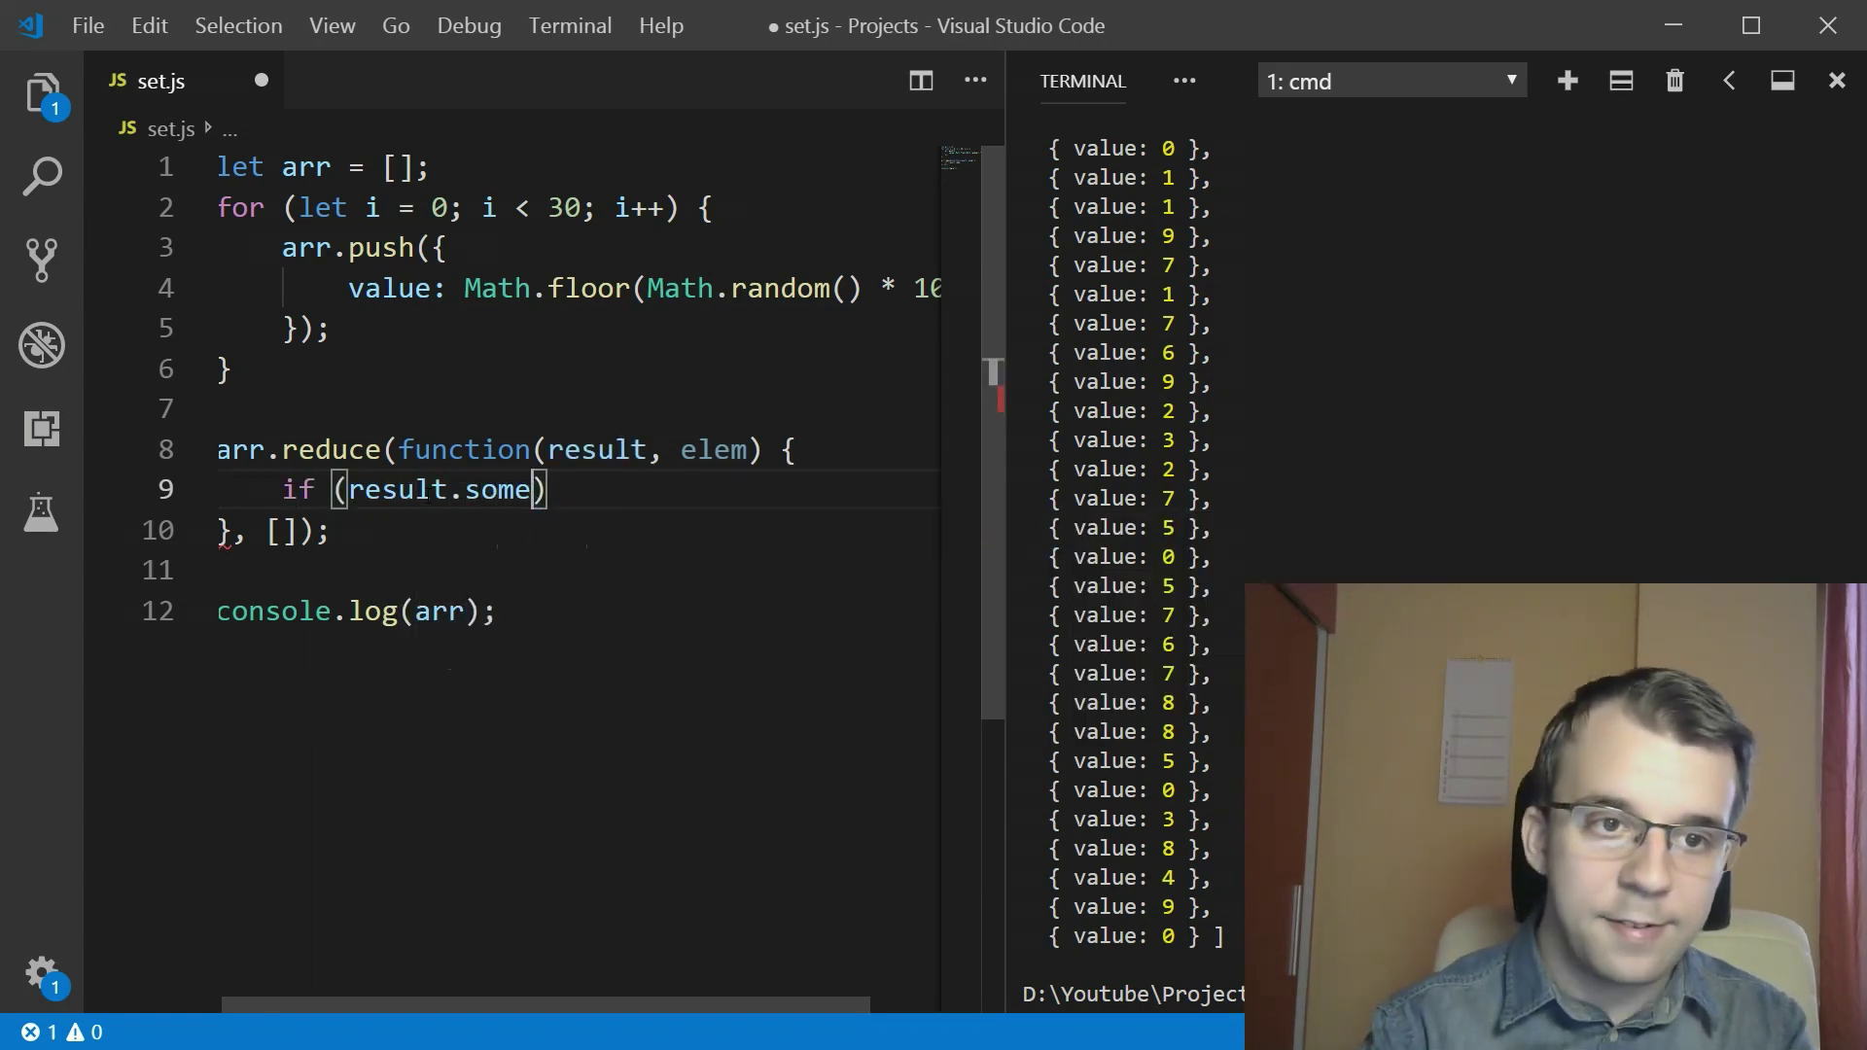
pyautogui.write('(')
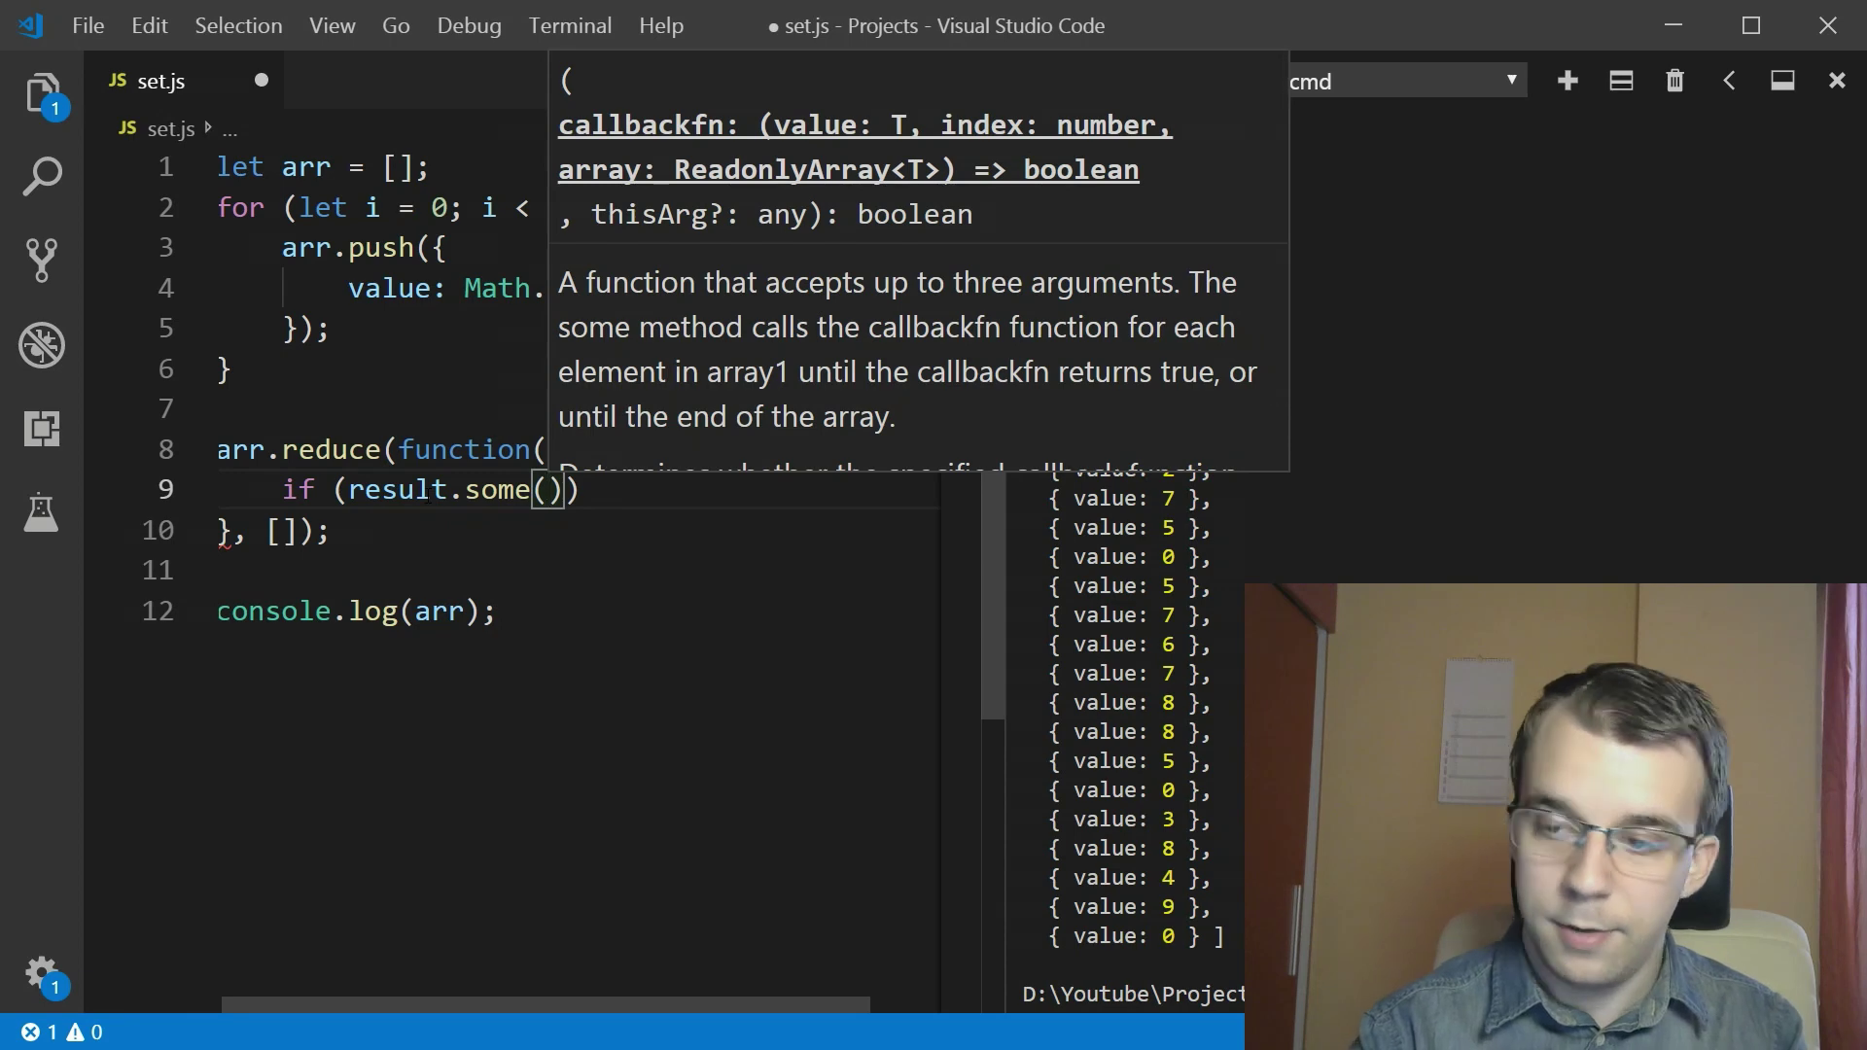
pyautogui.write('(')
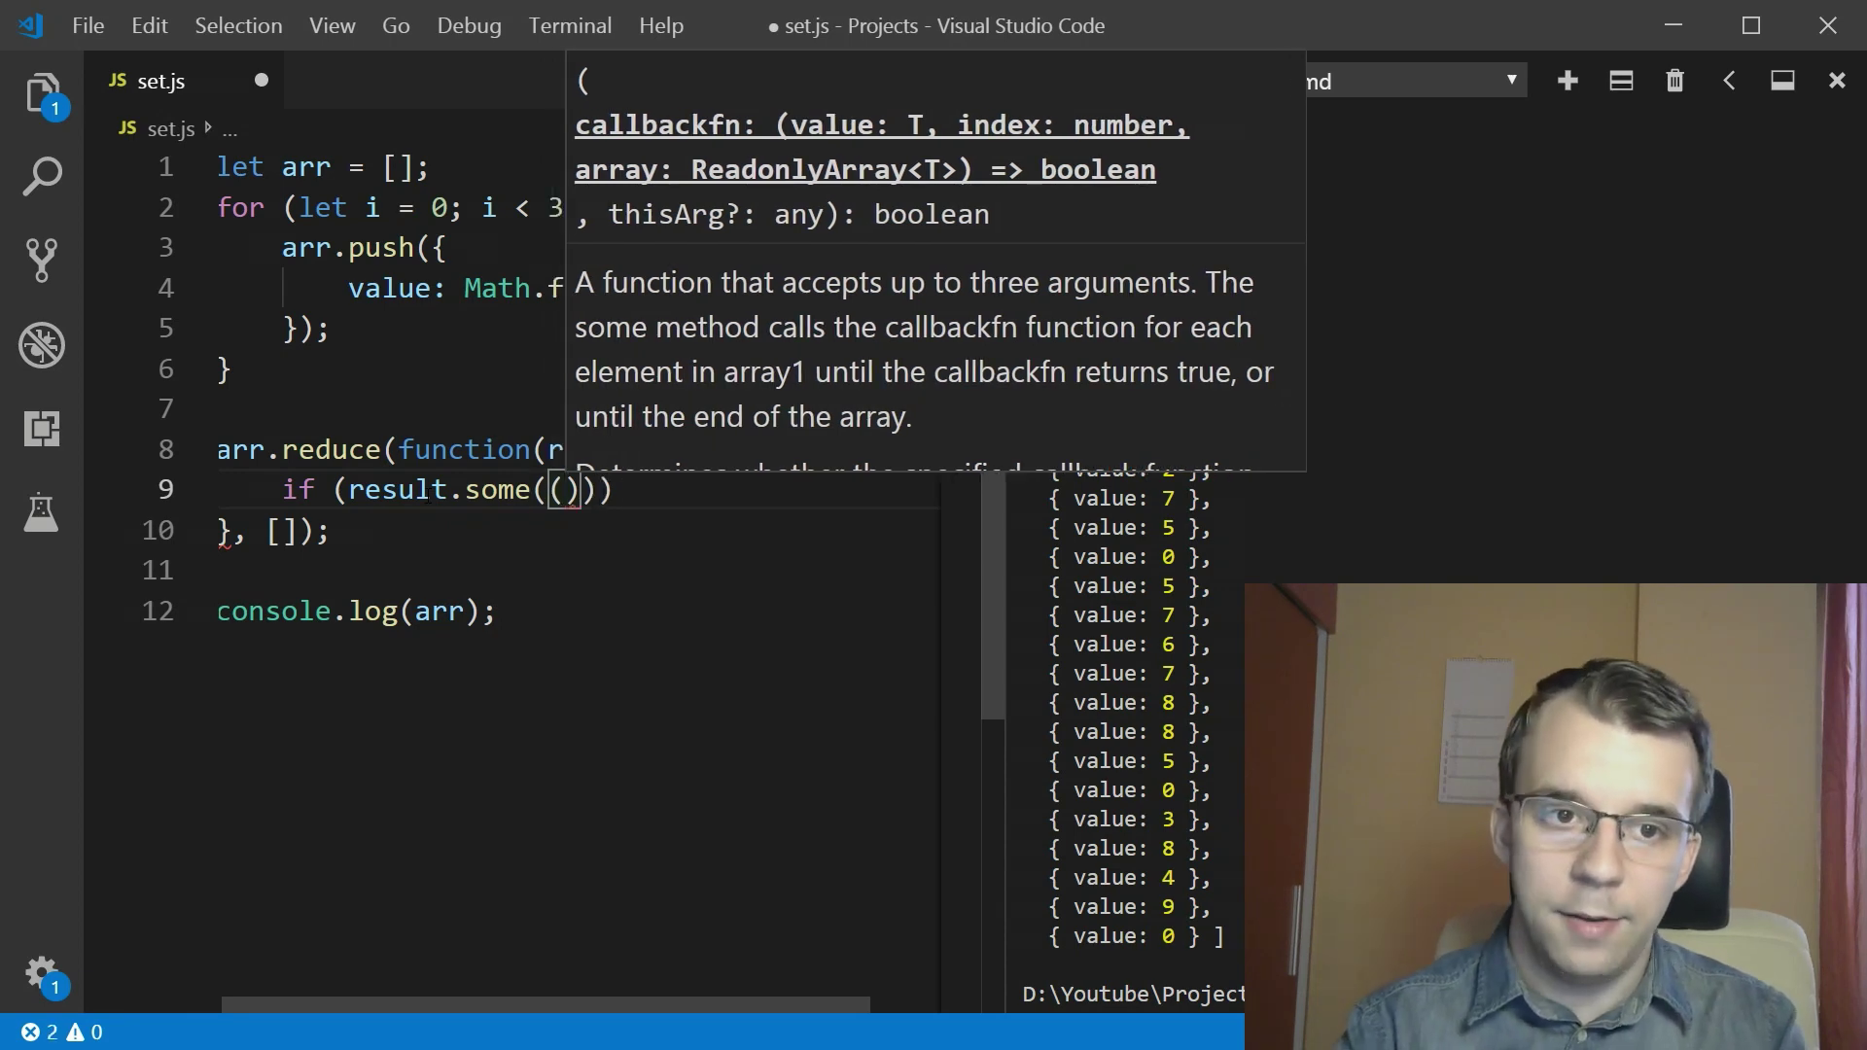
pyautogui.press('Escape')
pyautogui.write('o')
pyautogui.press('Right')
pyautogui.write('o.value')
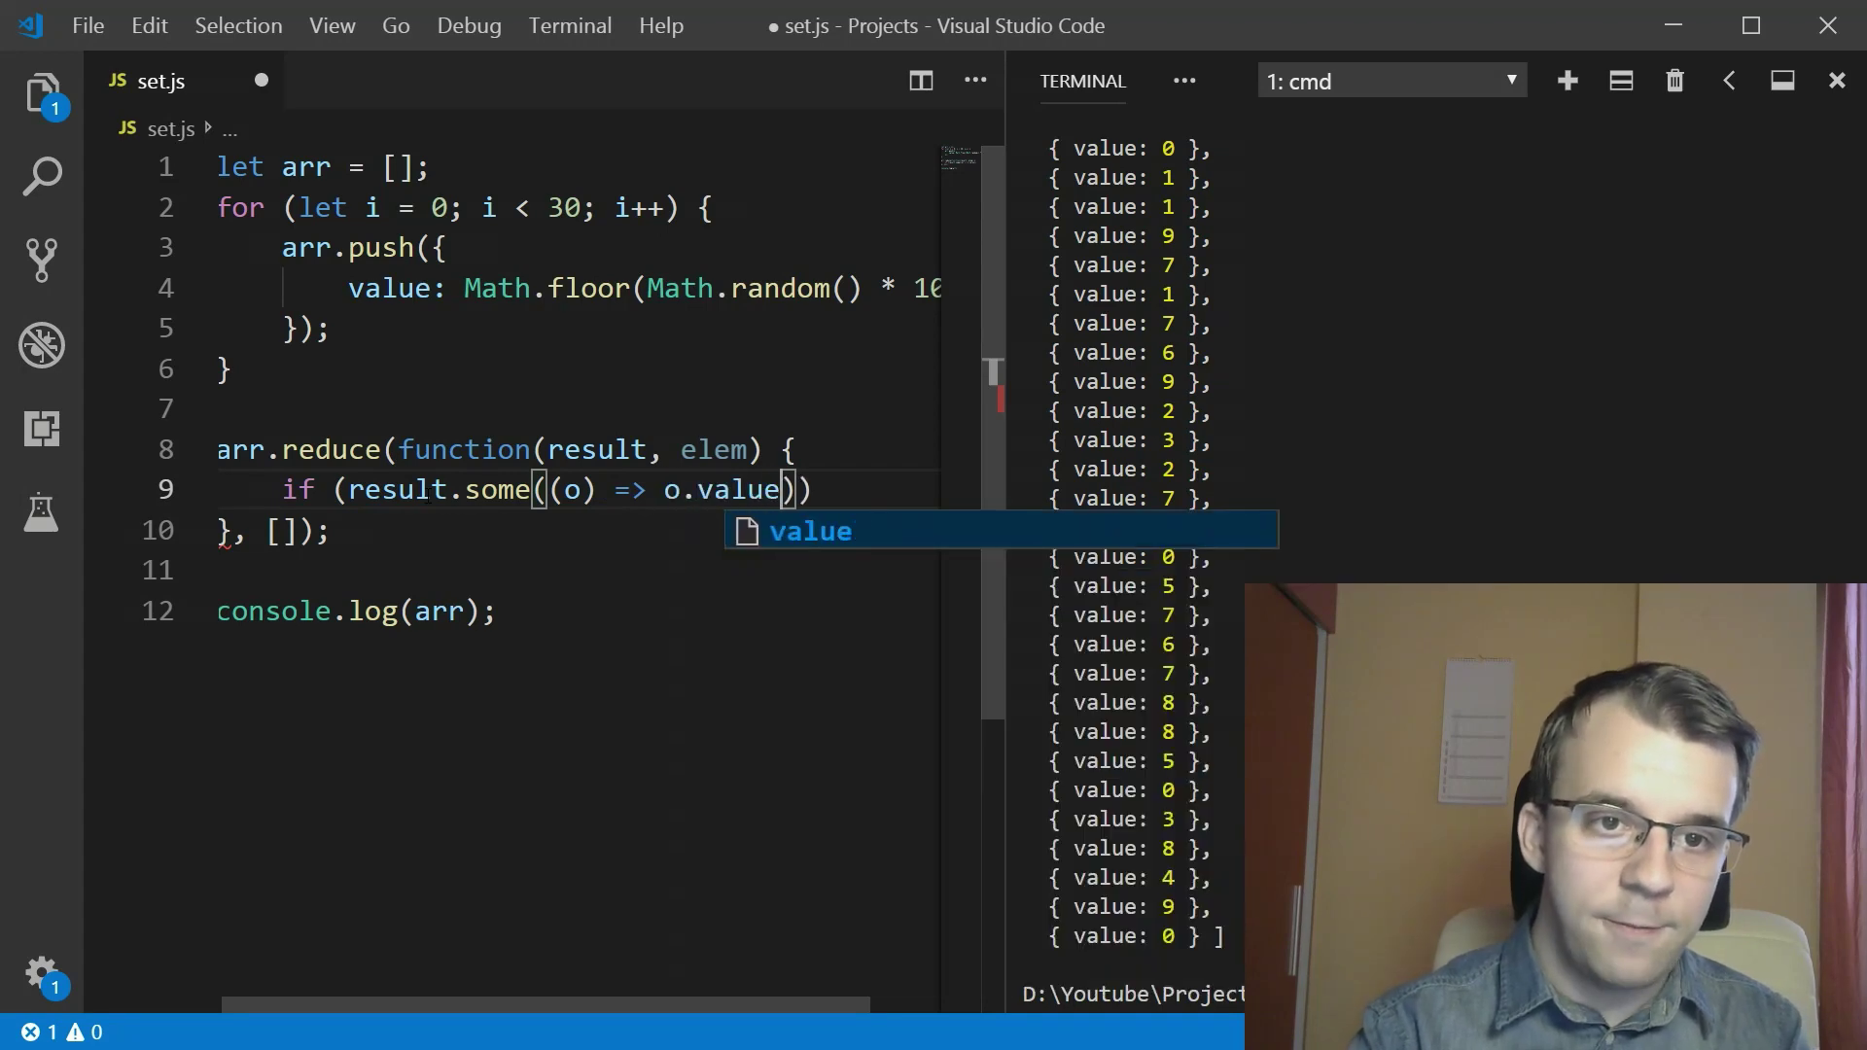
pyautogui.write(' = ele')
pyautogui.press('BackSpace')
pyautogui.press('BackSpace')
pyautogui.press('BackSpace')
pyautogui.write('elem.v')
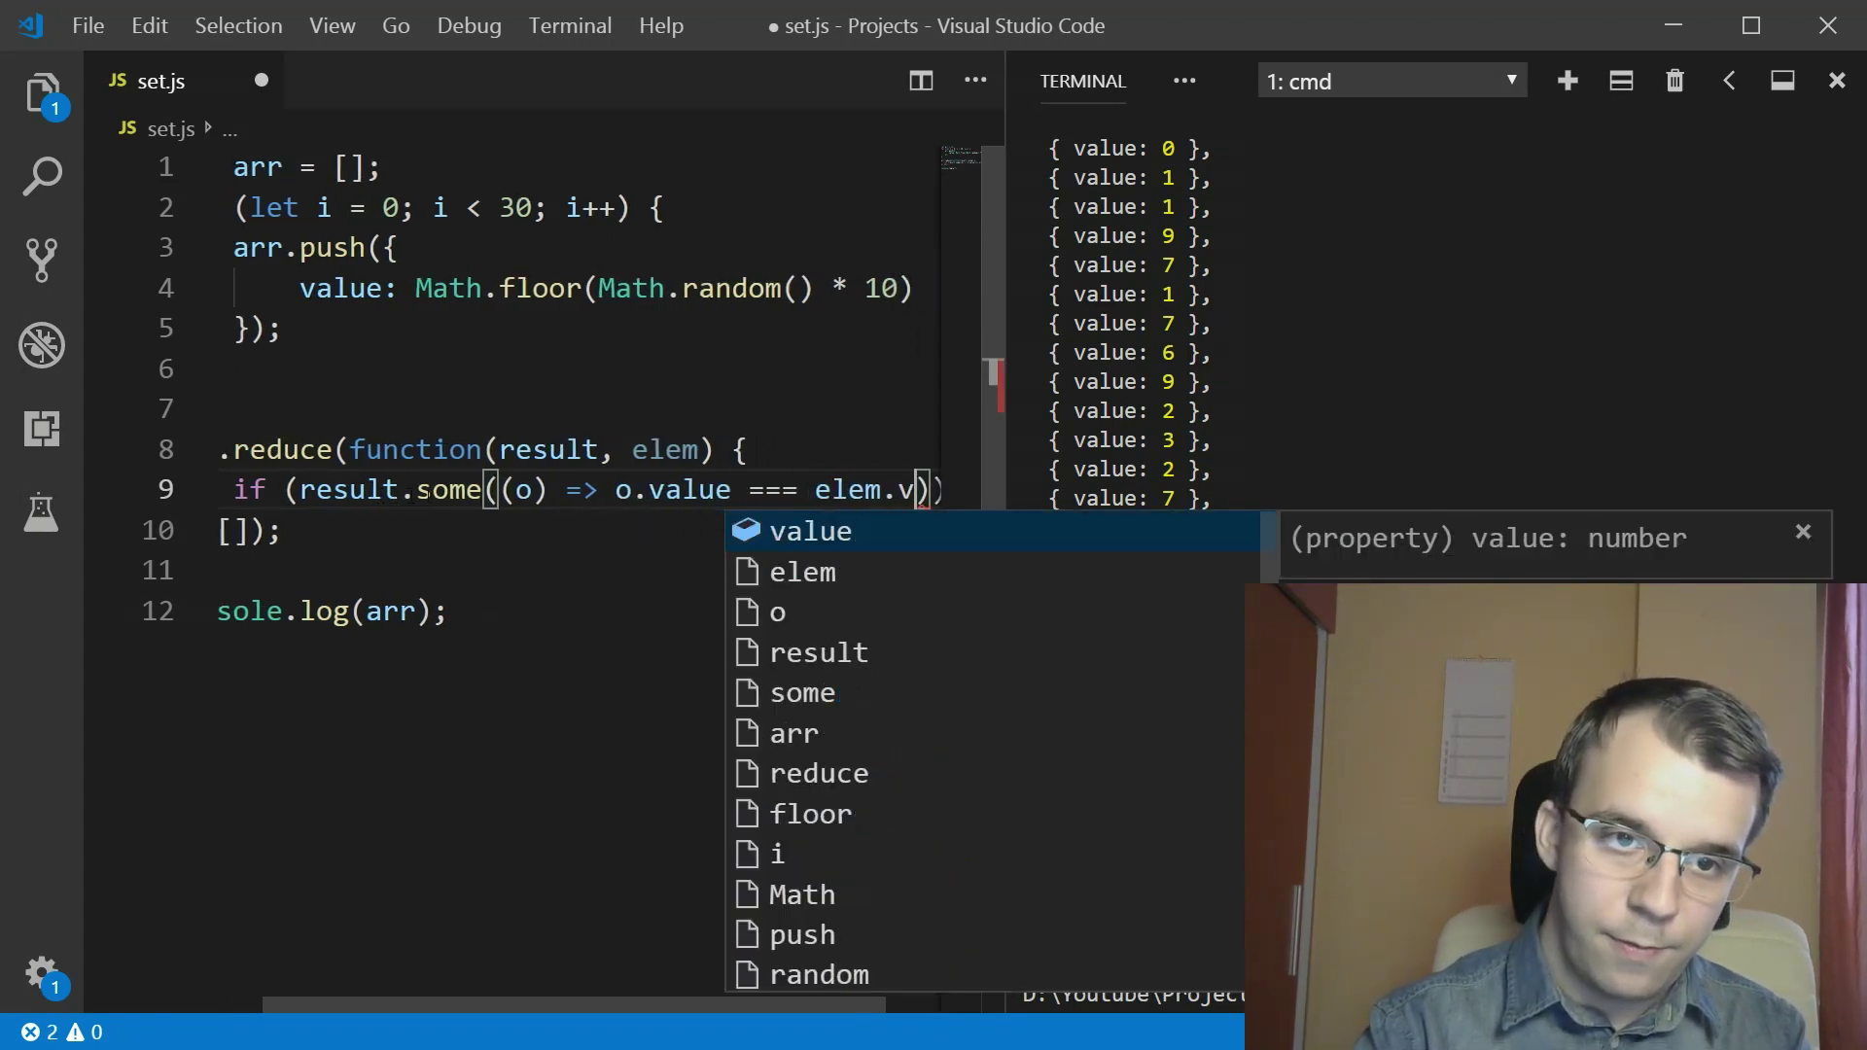
pyautogui.write('alue')
pyautogui.press('Escape')
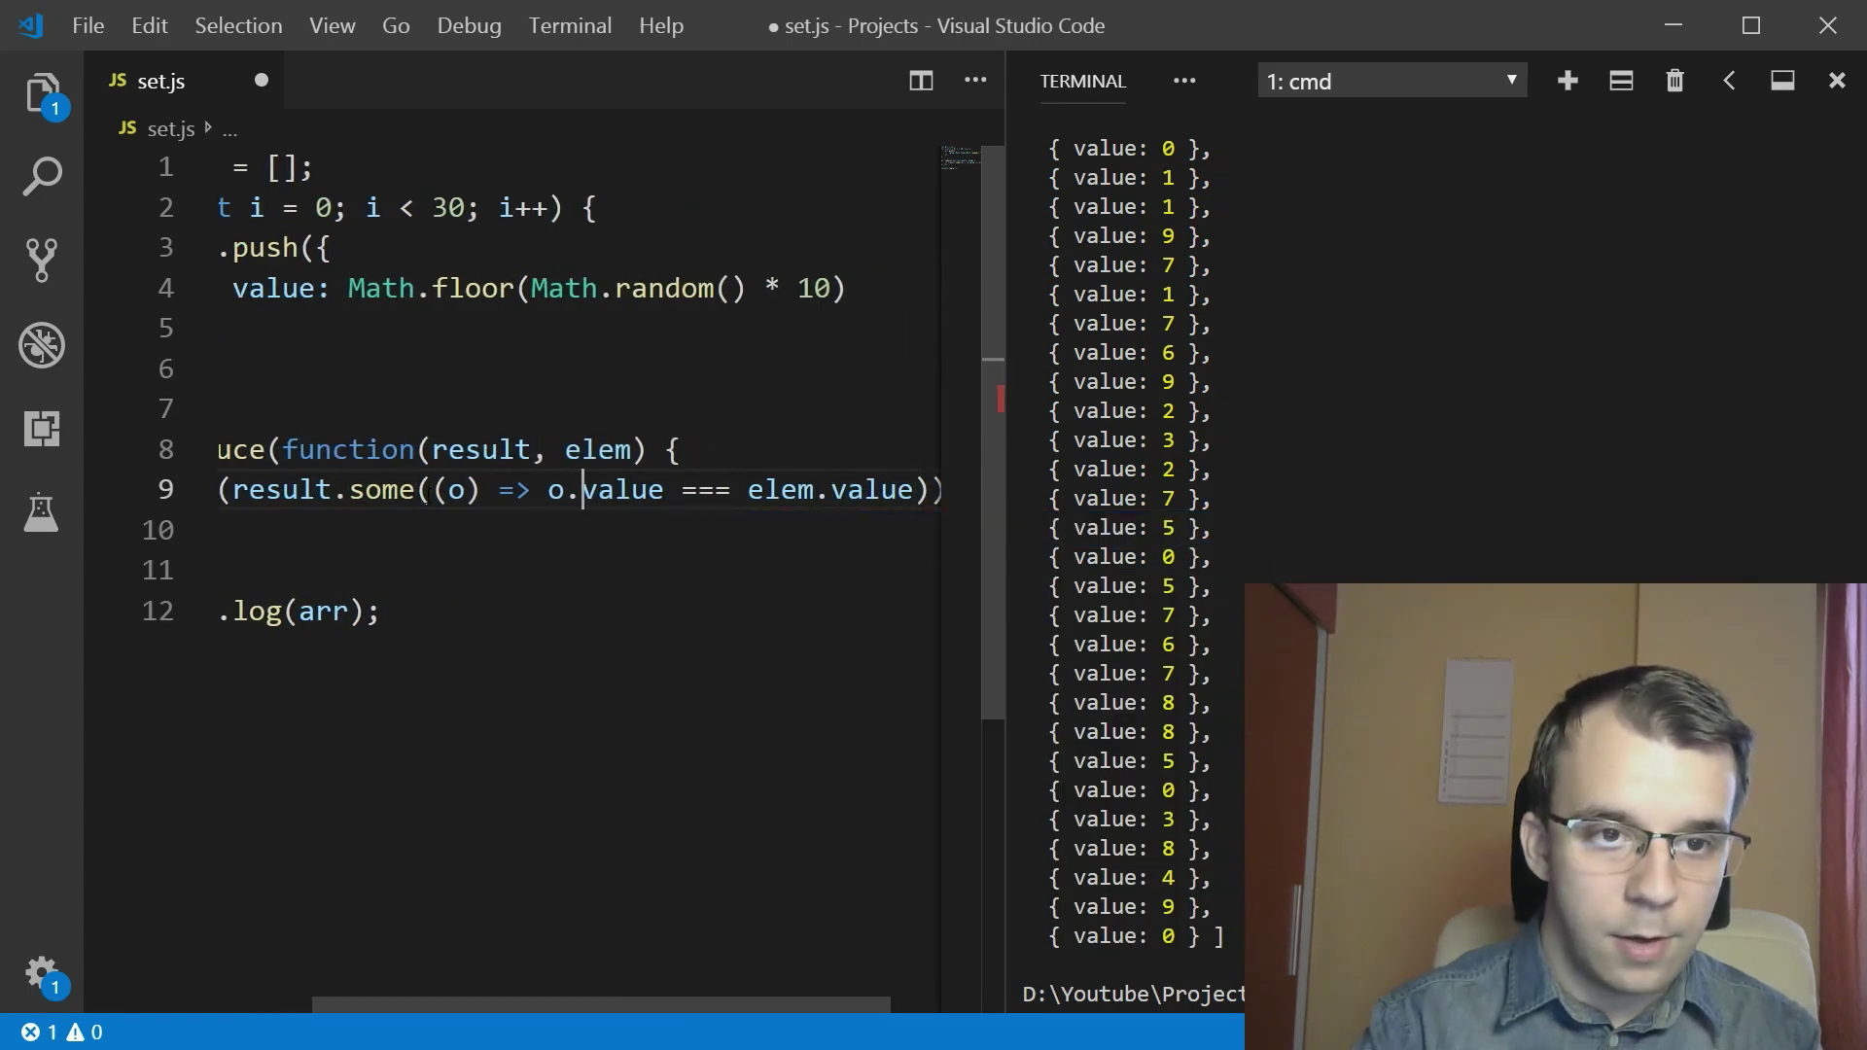
# - Highlight the o.value === elem.value comparison and each object's value property to explain it
pyautogui.hotkey('ctrl', 'shift', 'Right')
pyautogui.hotkey('ctrl', 'shift', 'Right')
pyautogui.hotkey('ctrl', 'shift', 'Right')
pyautogui.hotkey('ctrl', 'shift', 'Right')
pyautogui.hotkey('ctrl', 'shift', 'Right')
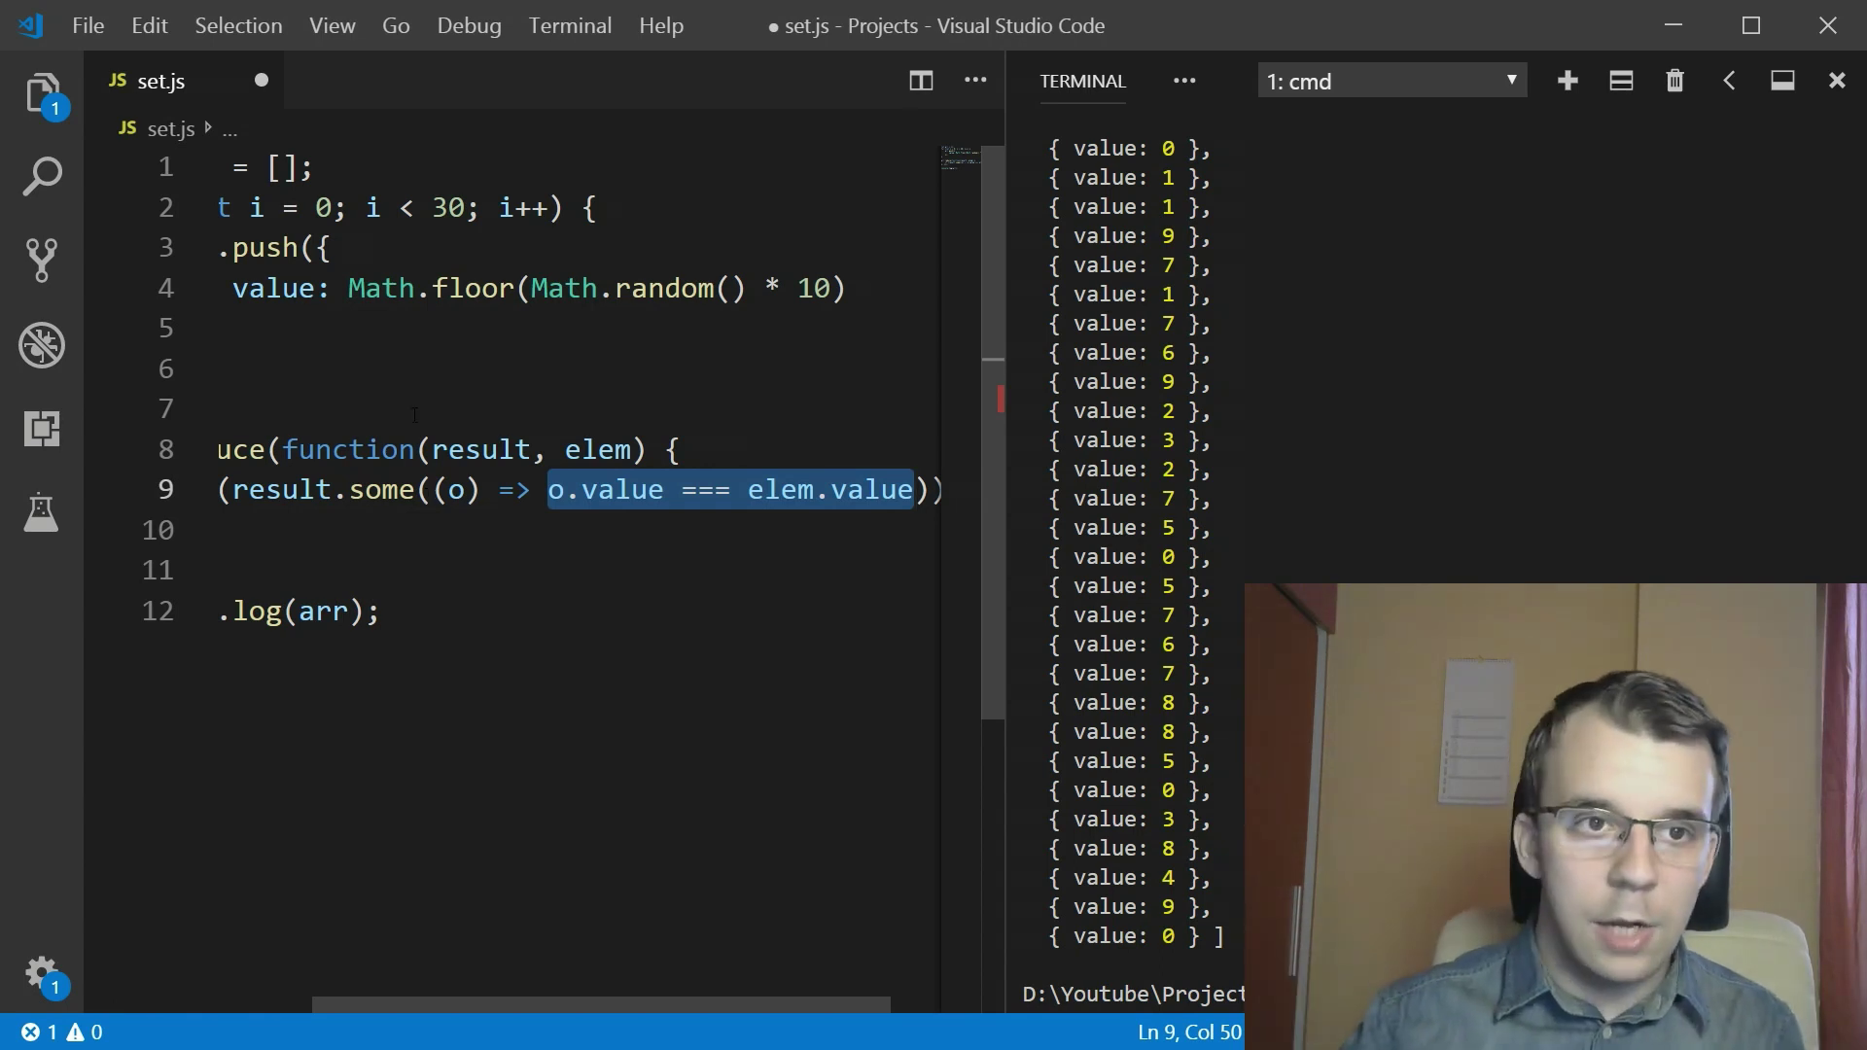
pyautogui.click(291, 288)
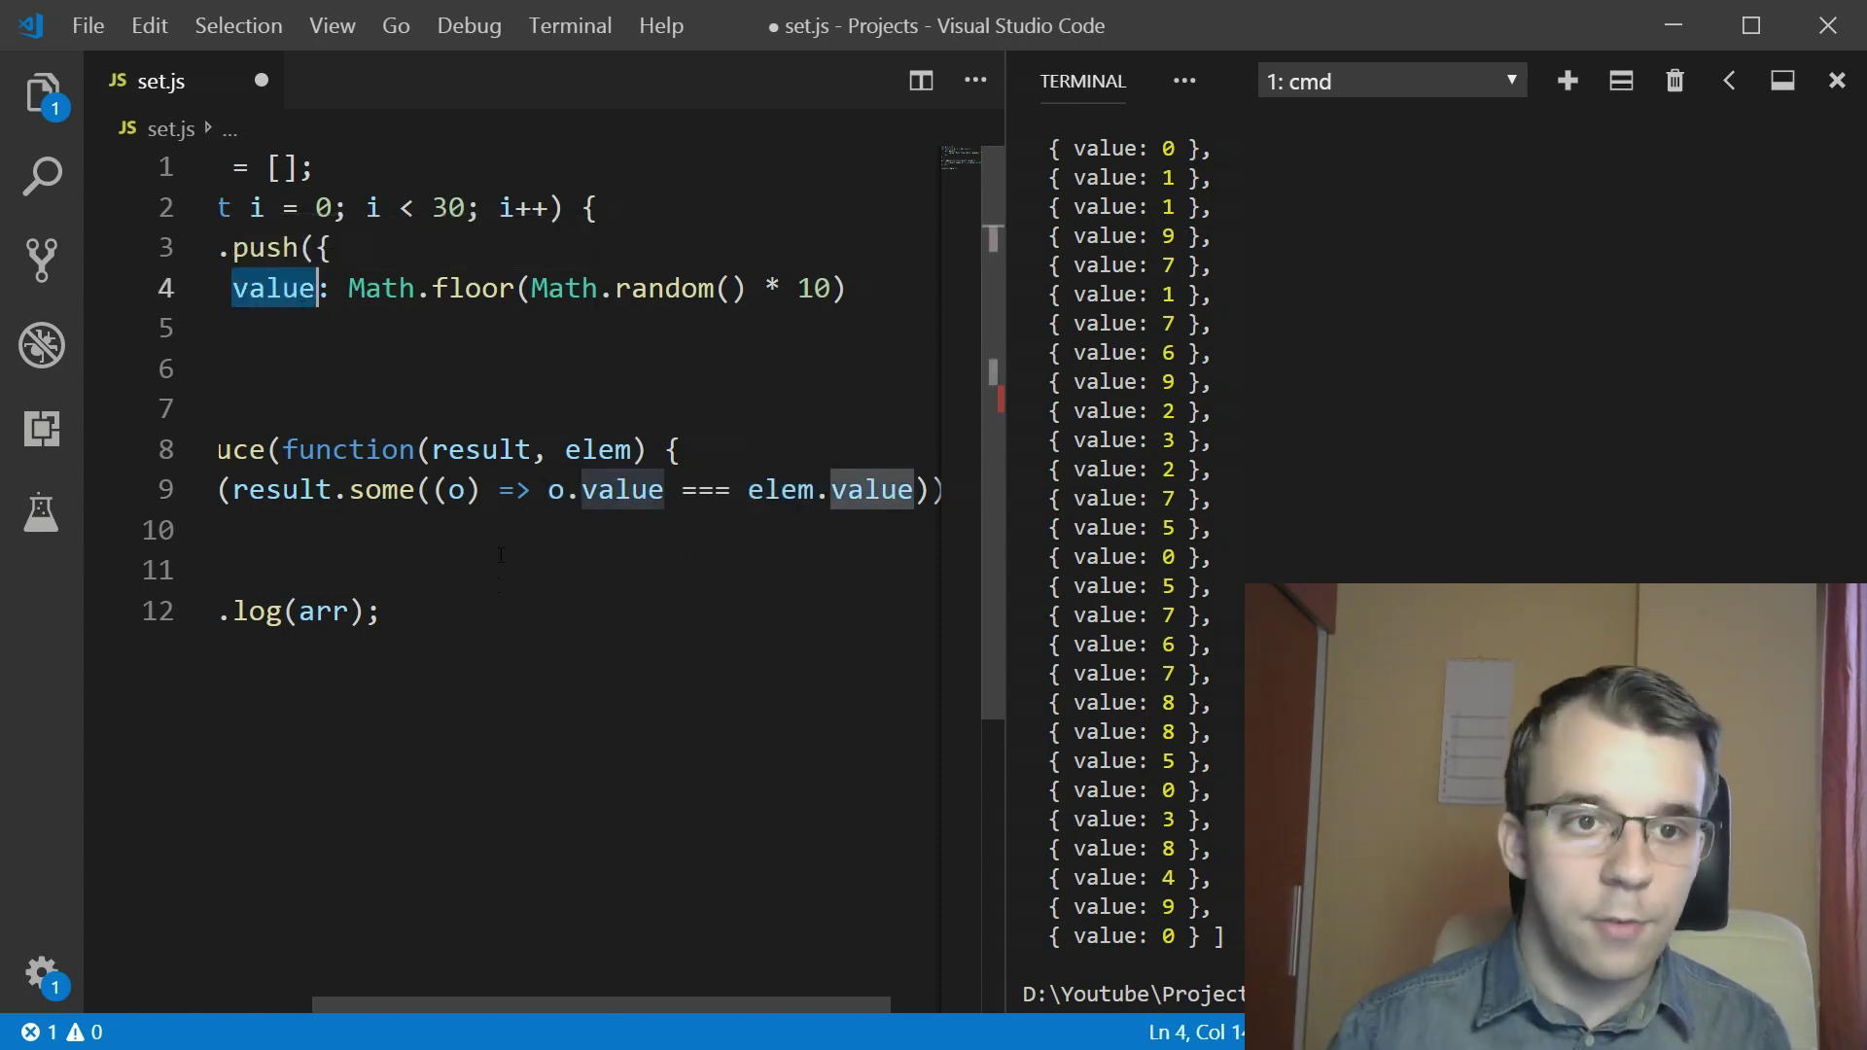
pyautogui.moveTo(548, 489); pyautogui.dragTo(916, 489)
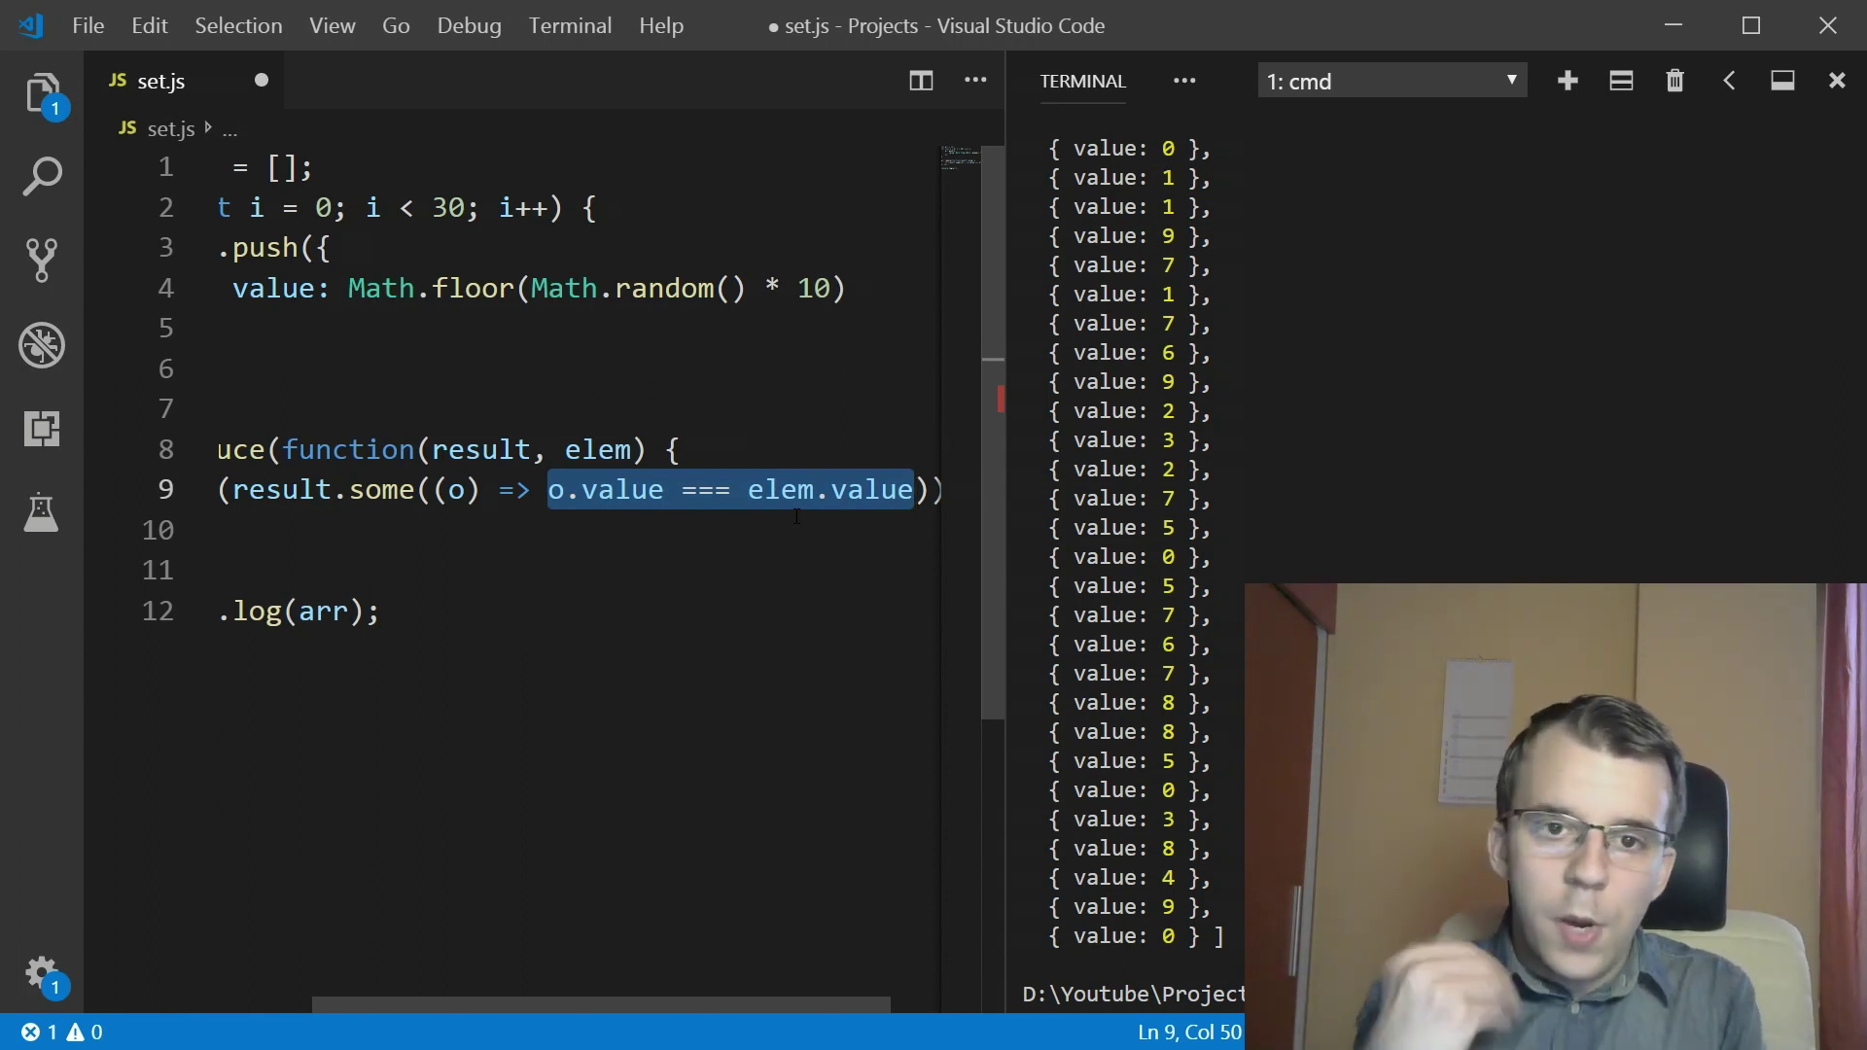
# - Add an if block on !result.some(...) that pushes elem, and save set.js
pyautogui.press('End')
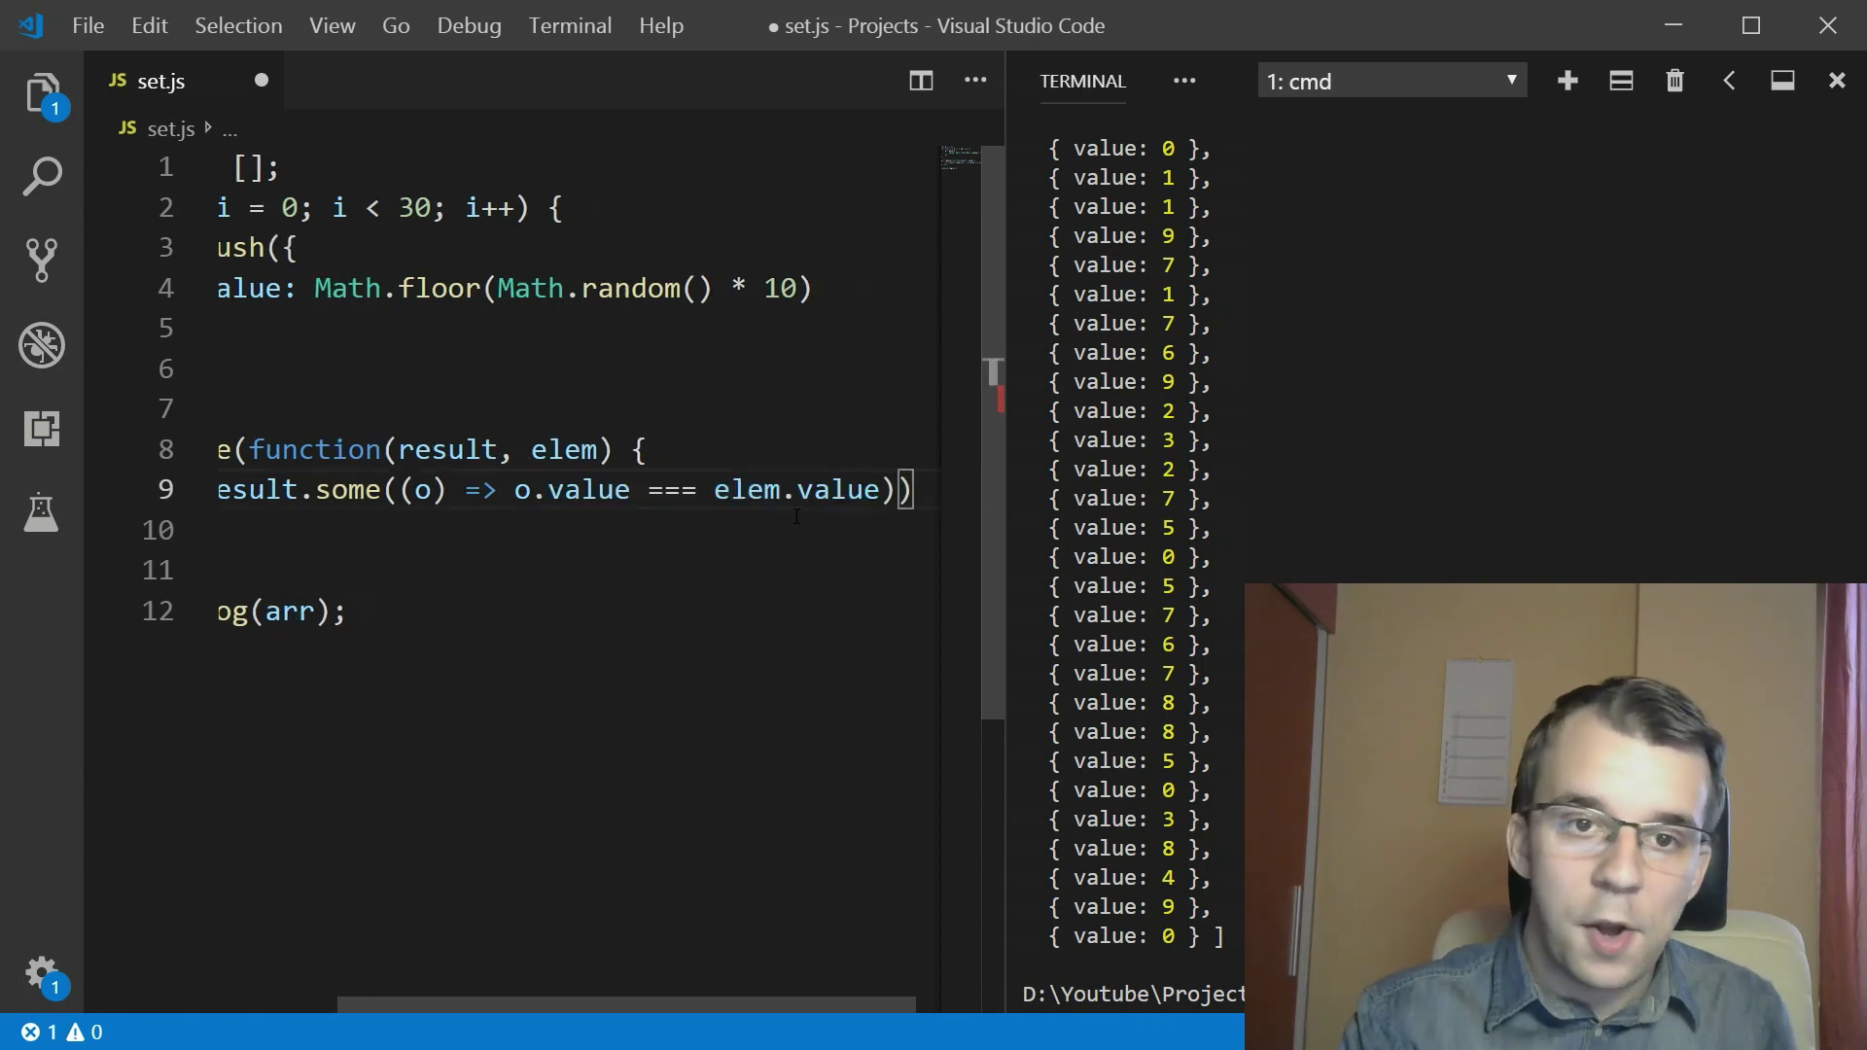
pyautogui.write('{')
pyautogui.press('Return')
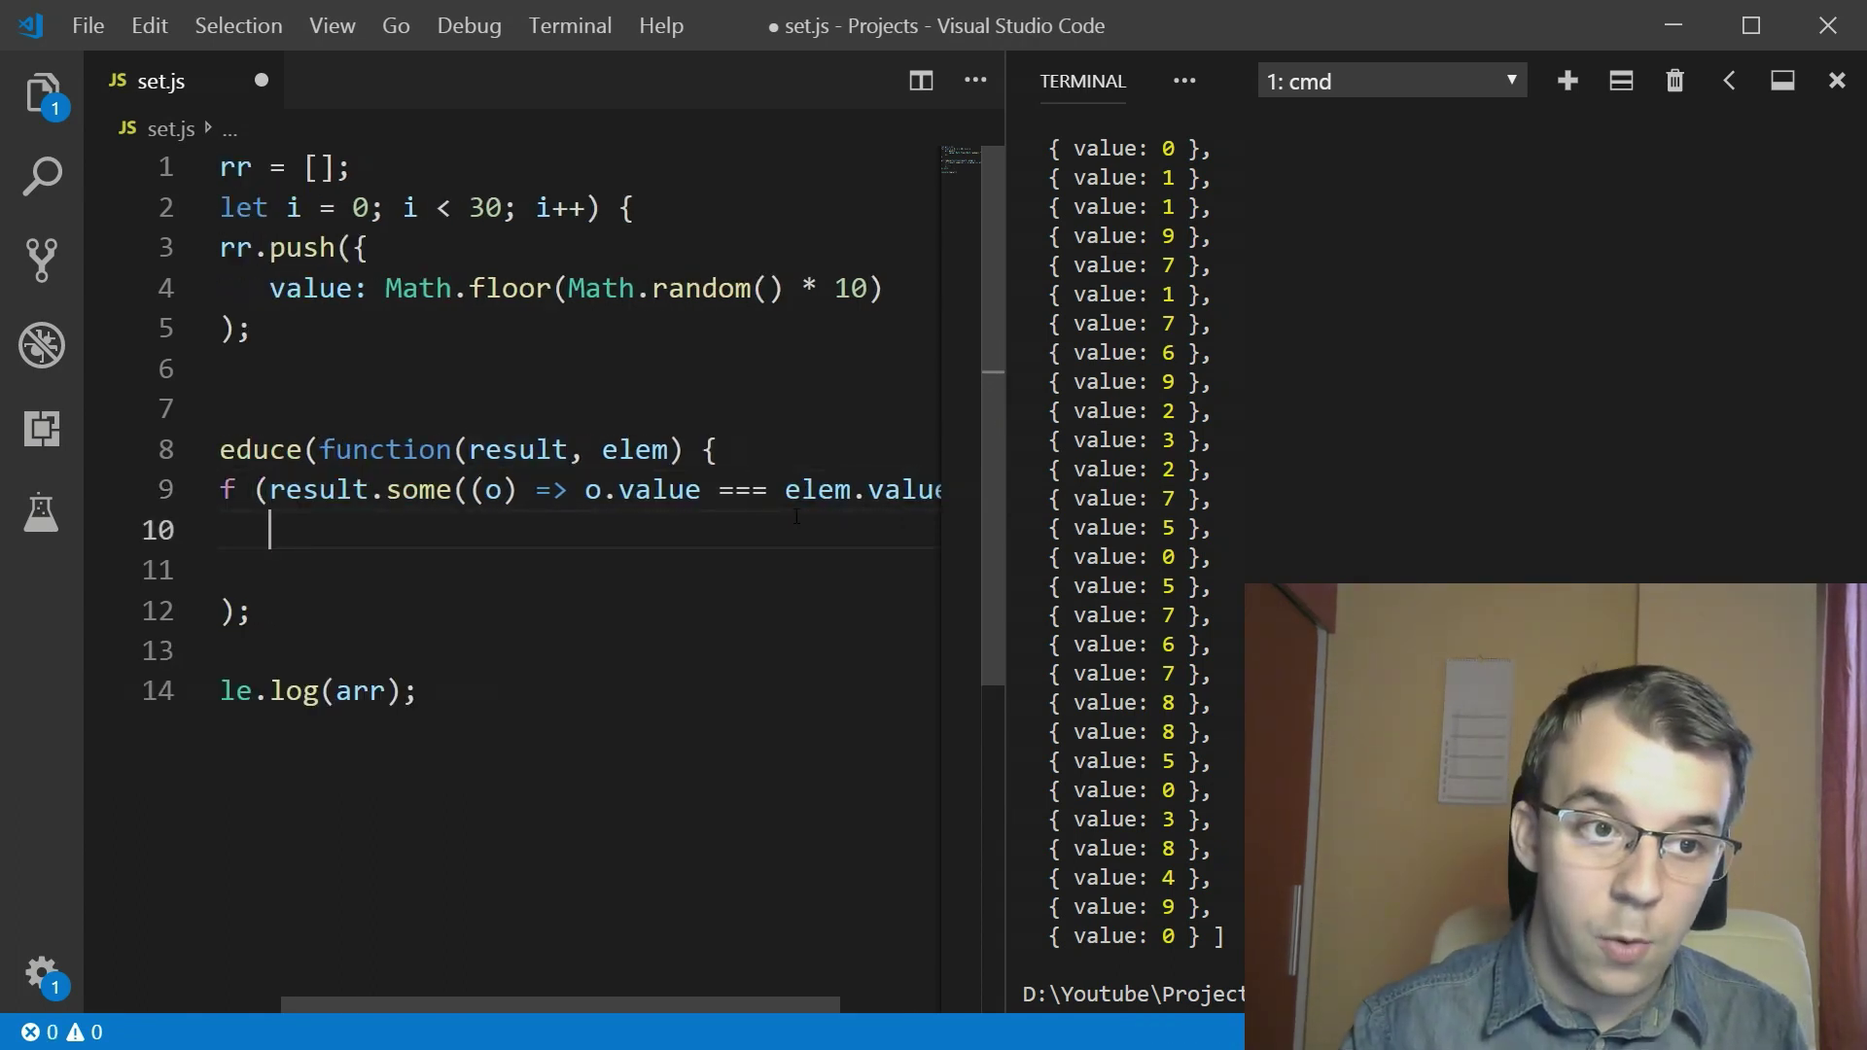
pyautogui.press('Up')
pyautogui.press('Left')
pyautogui.press('Left')
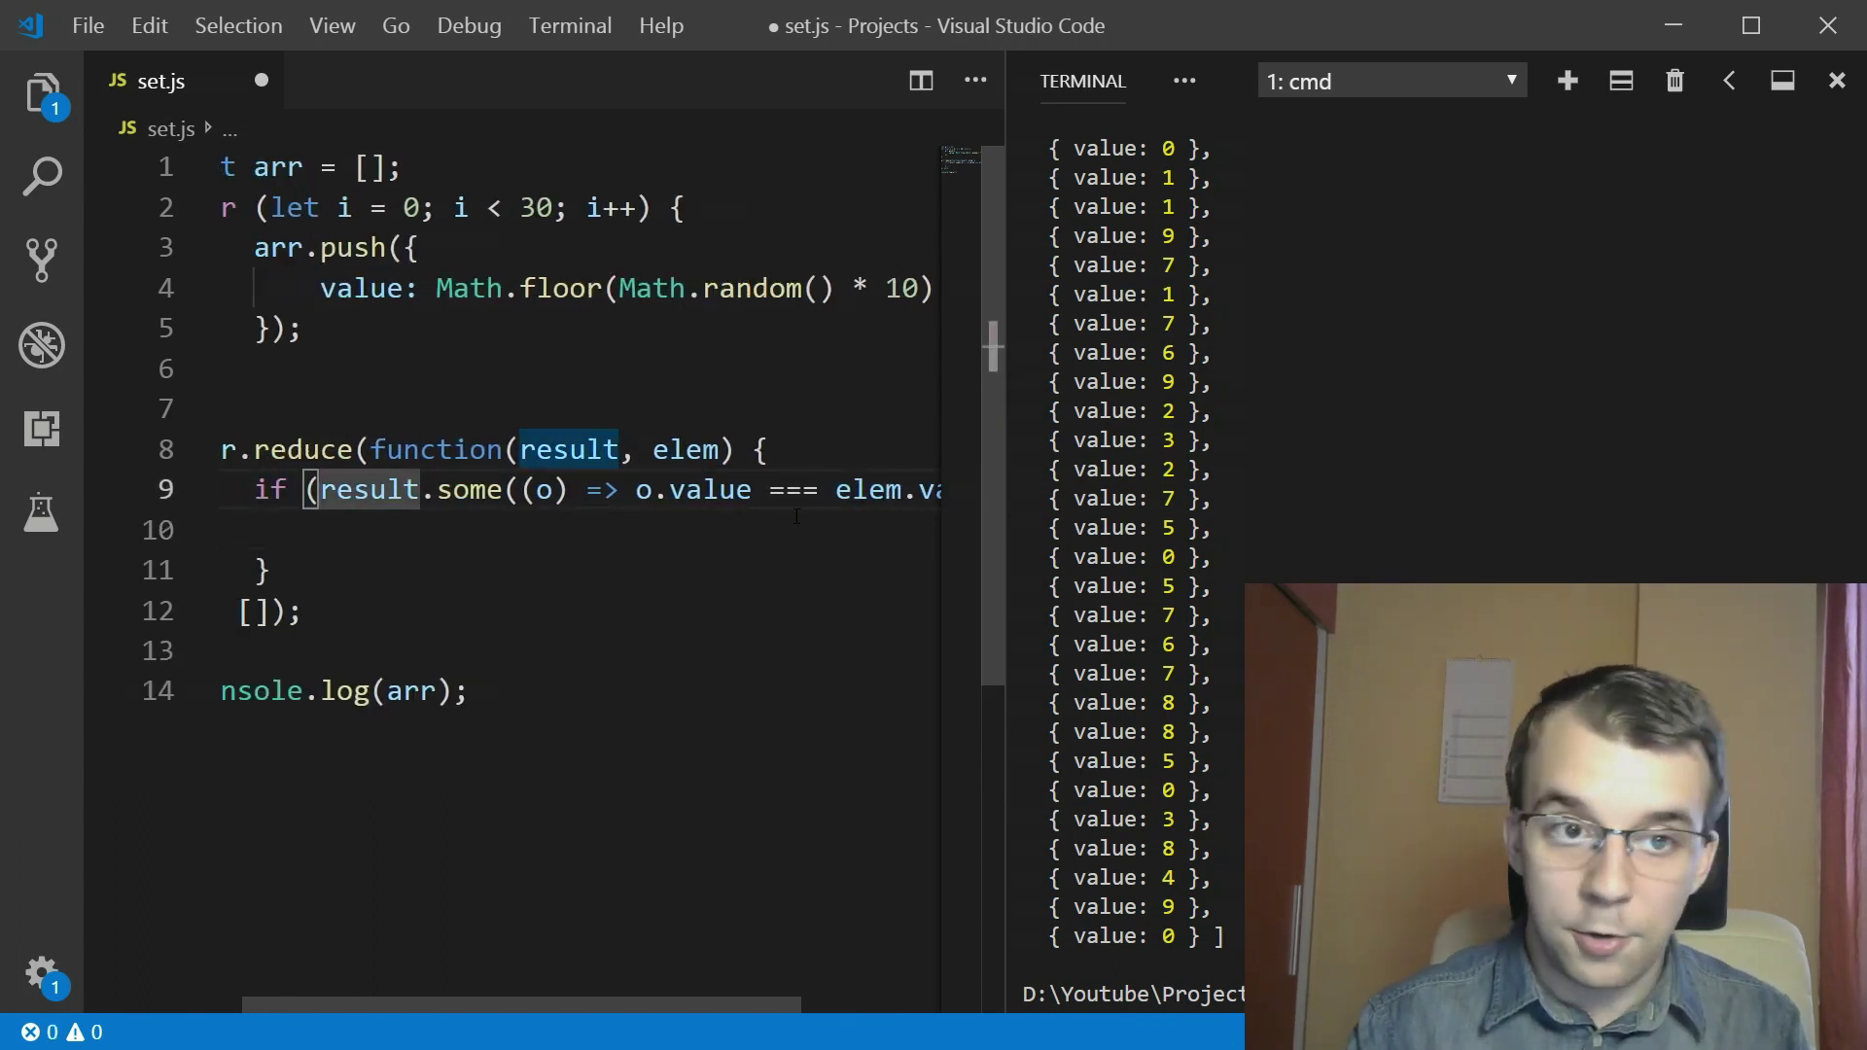
pyautogui.write('!')
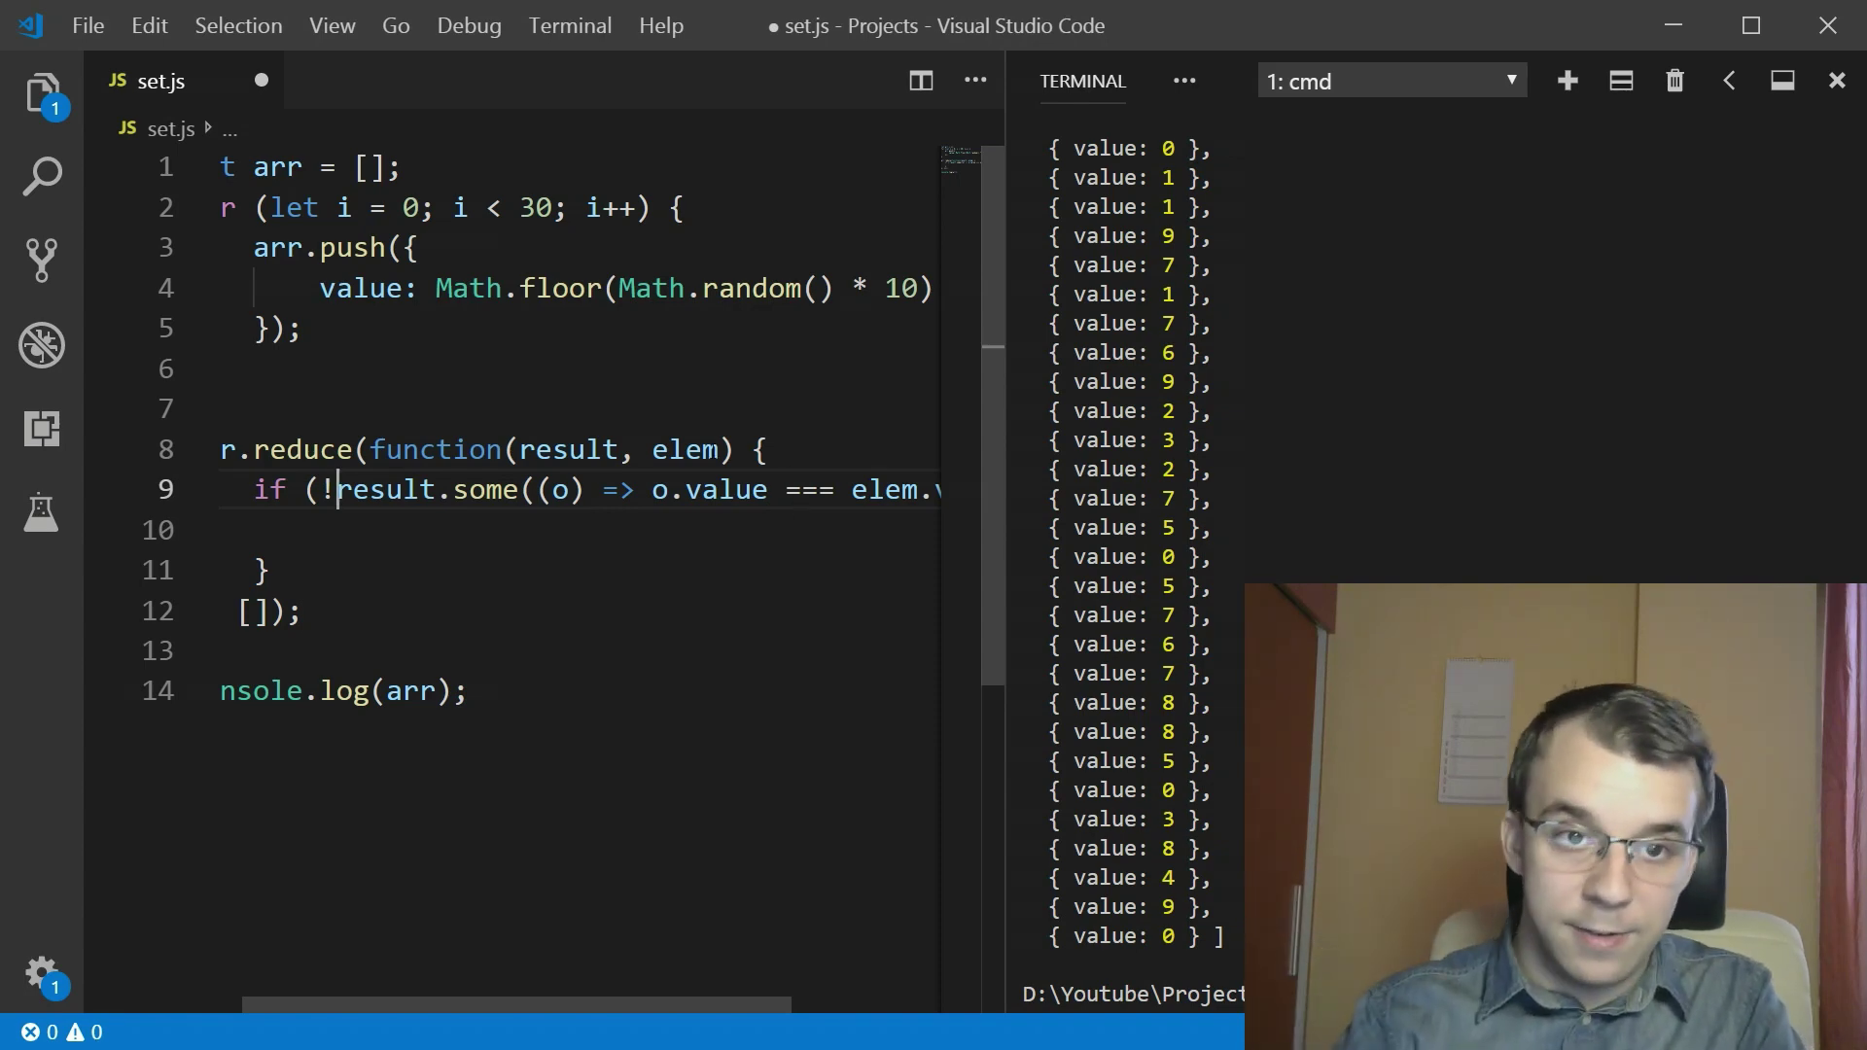
pyautogui.doubleClick(686, 449)
pyautogui.click(506, 534)
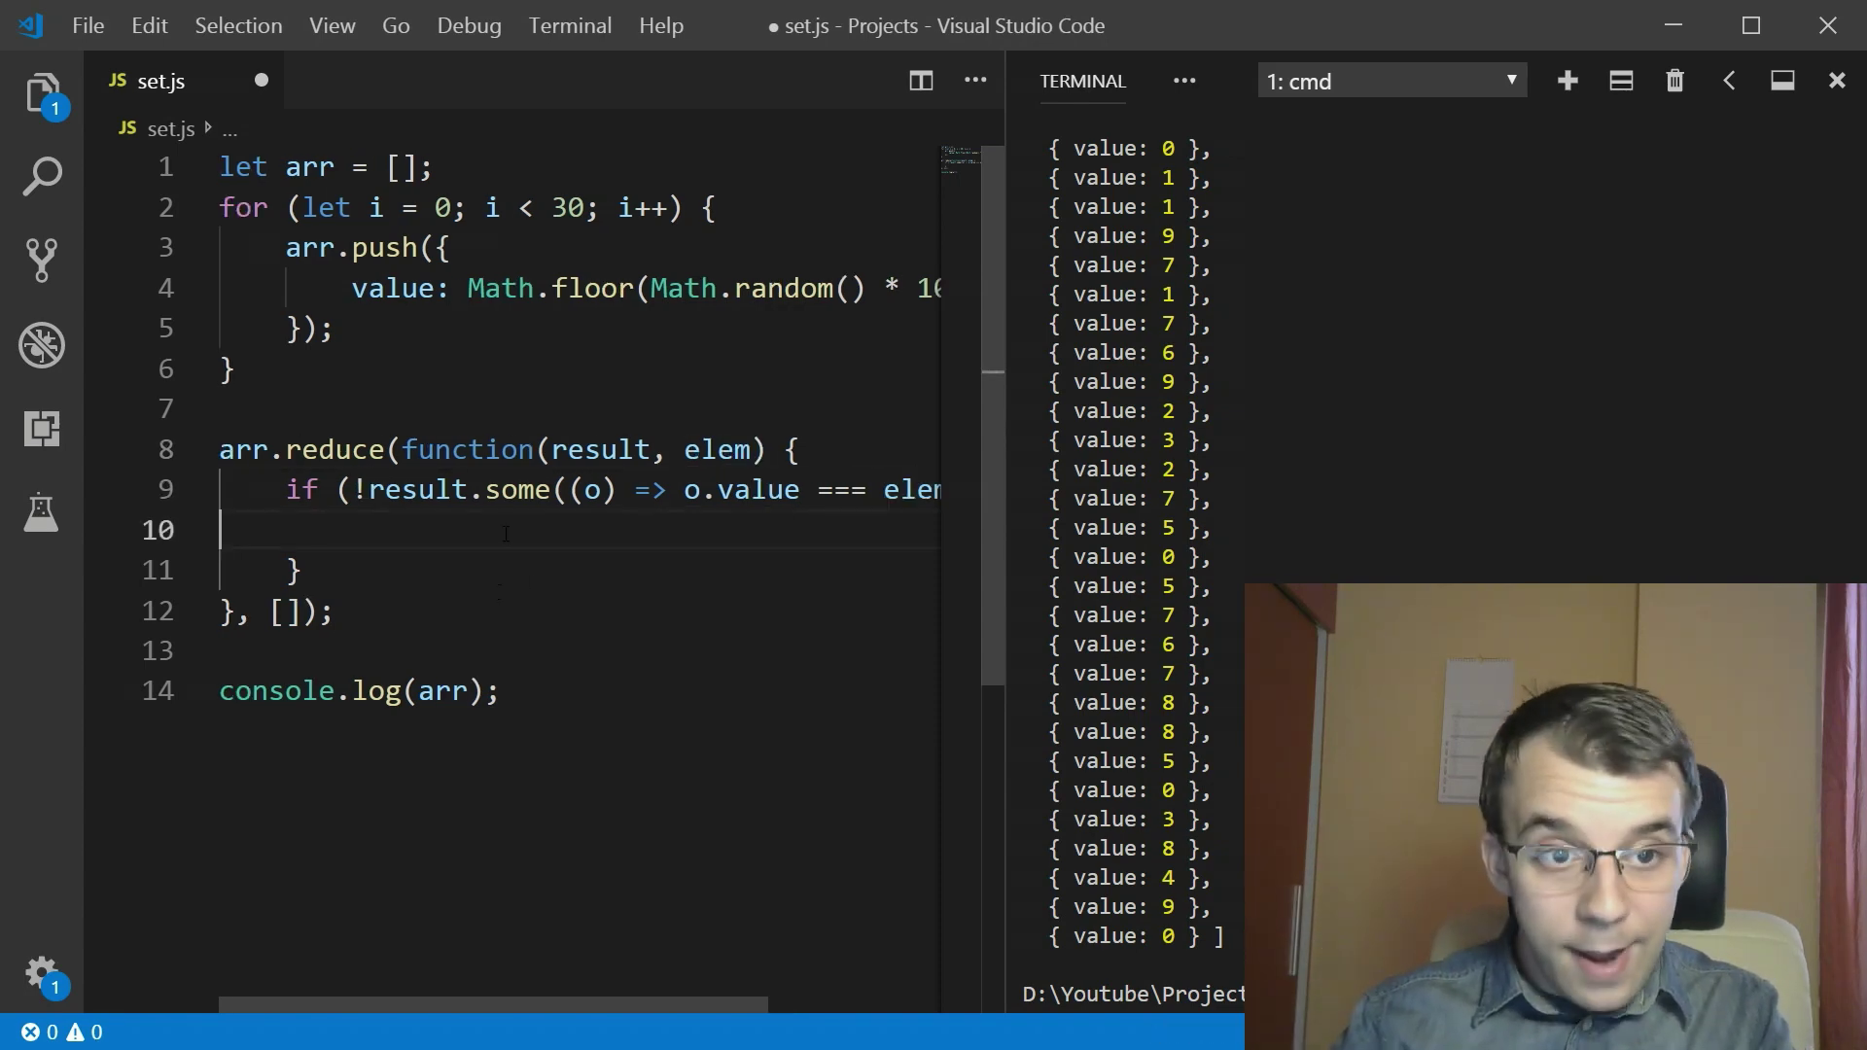
pyautogui.write('result.pushg')
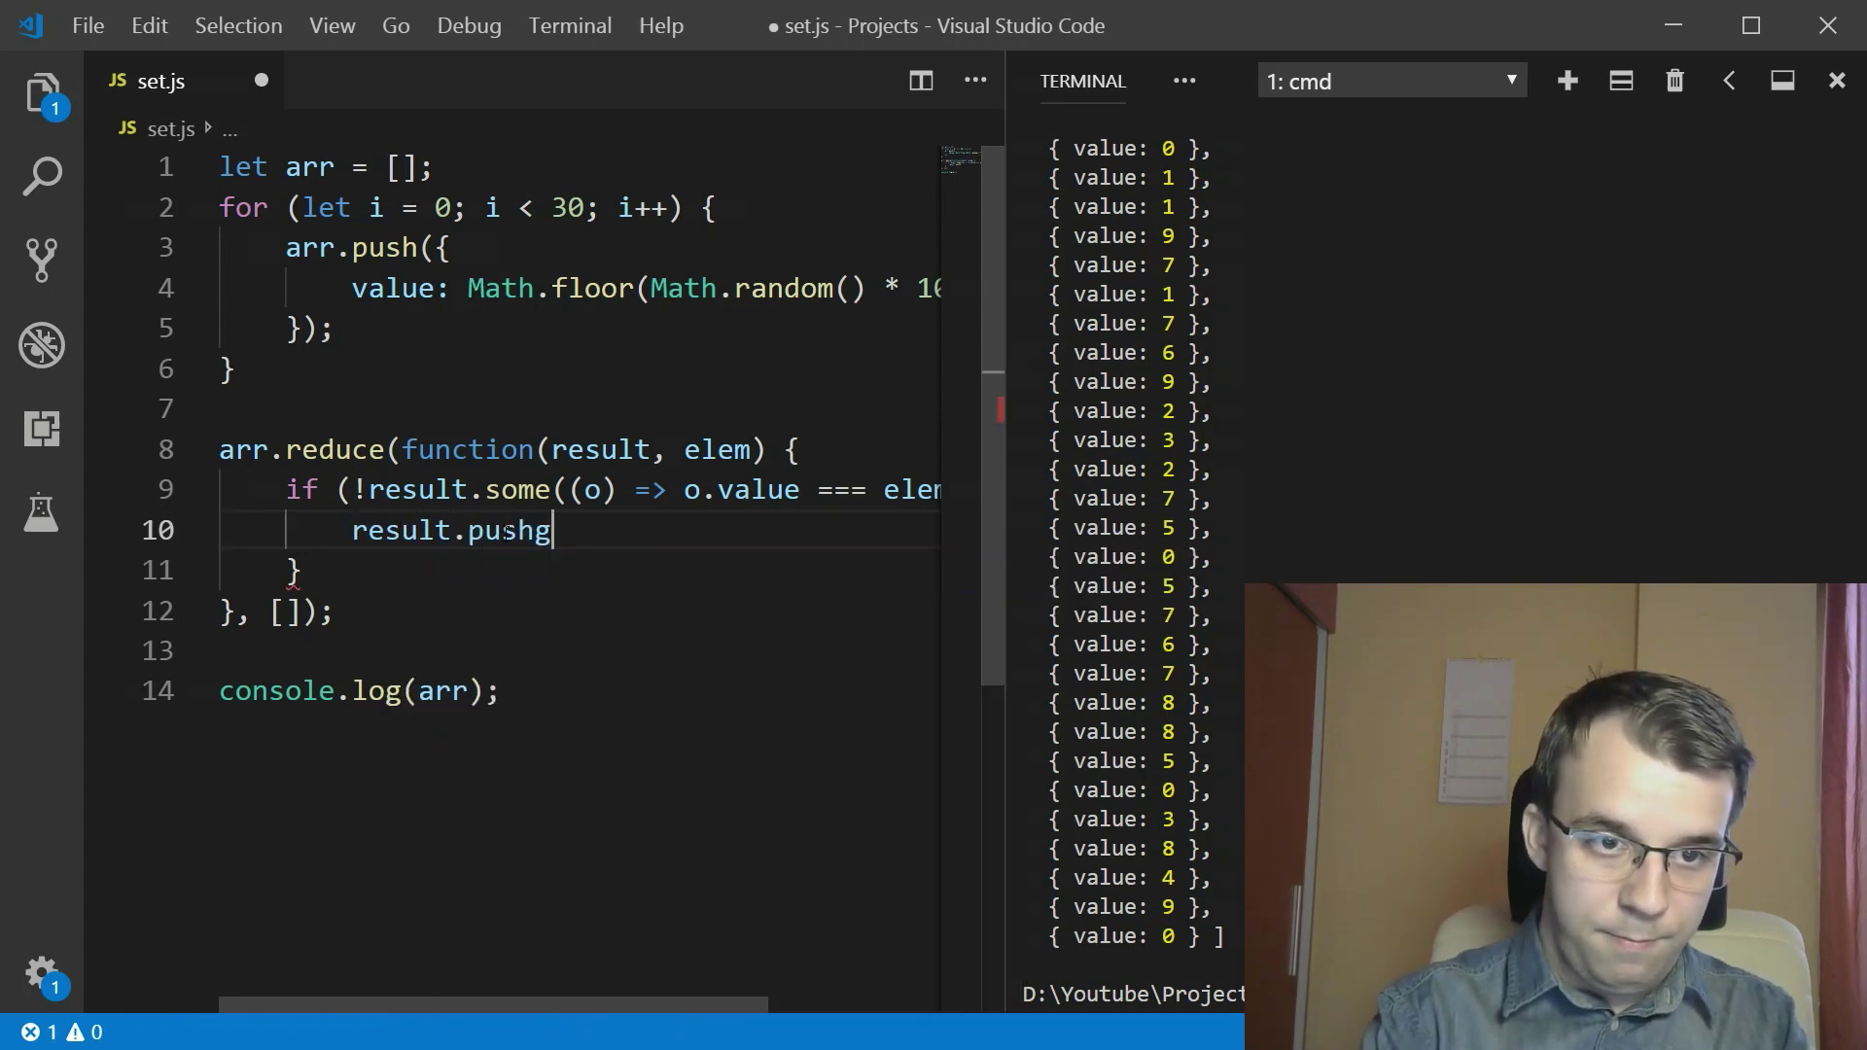
pyautogui.write('h(')
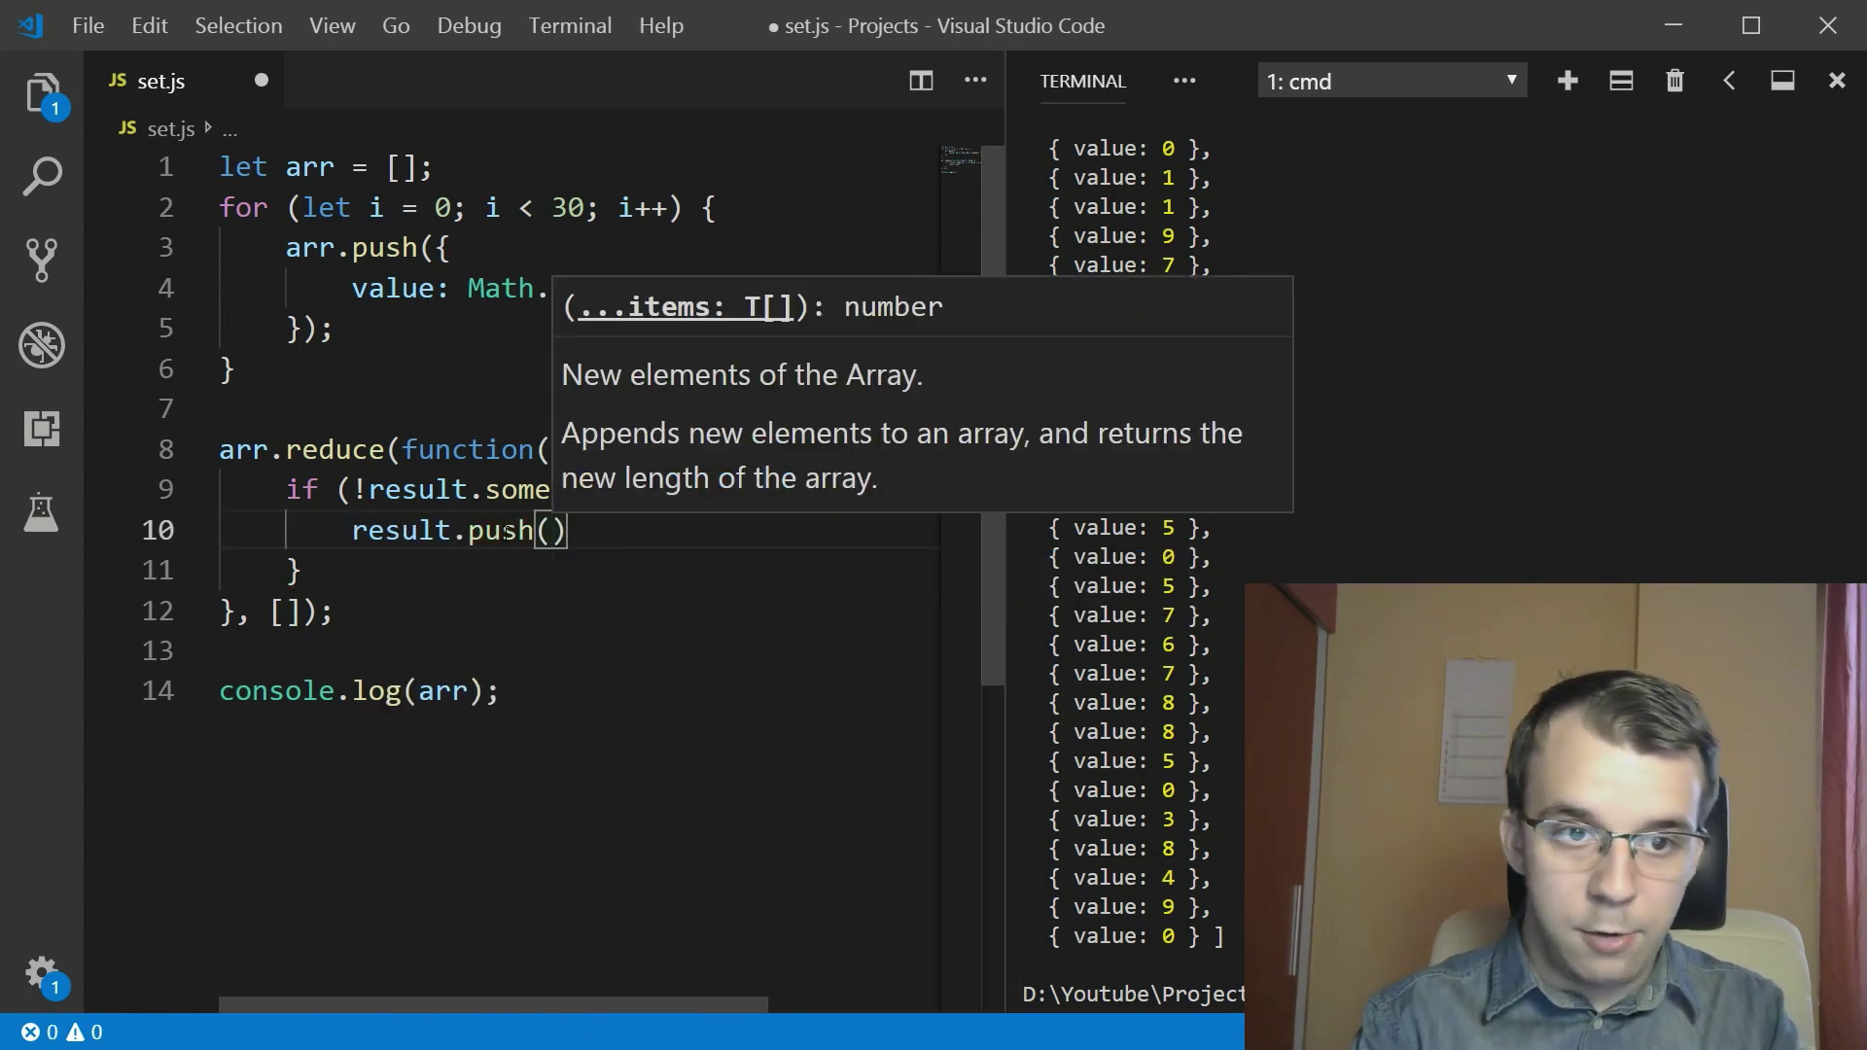
pyautogui.write('elem);')
pyautogui.hotkey('ctrl', 's')
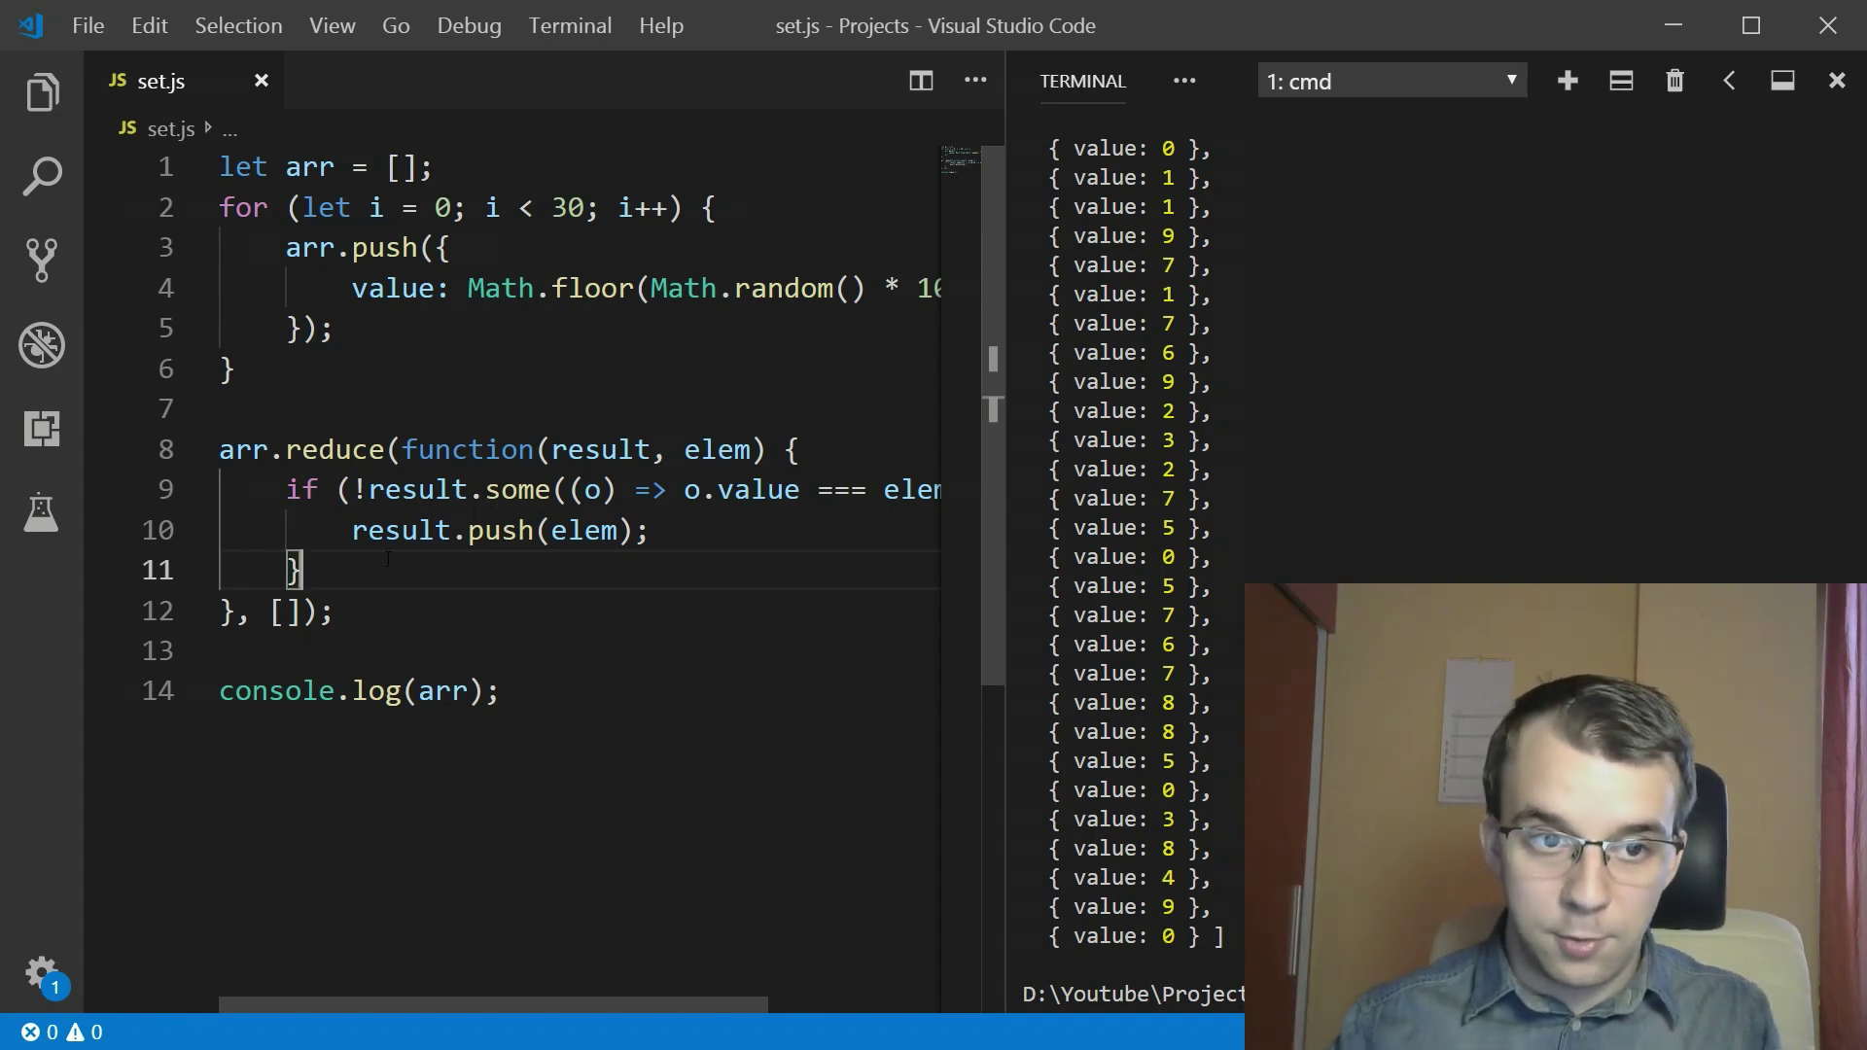
# - Return result from the callback, save, and assign the reduce output to arr
pyautogui.doubleClick(600, 449)
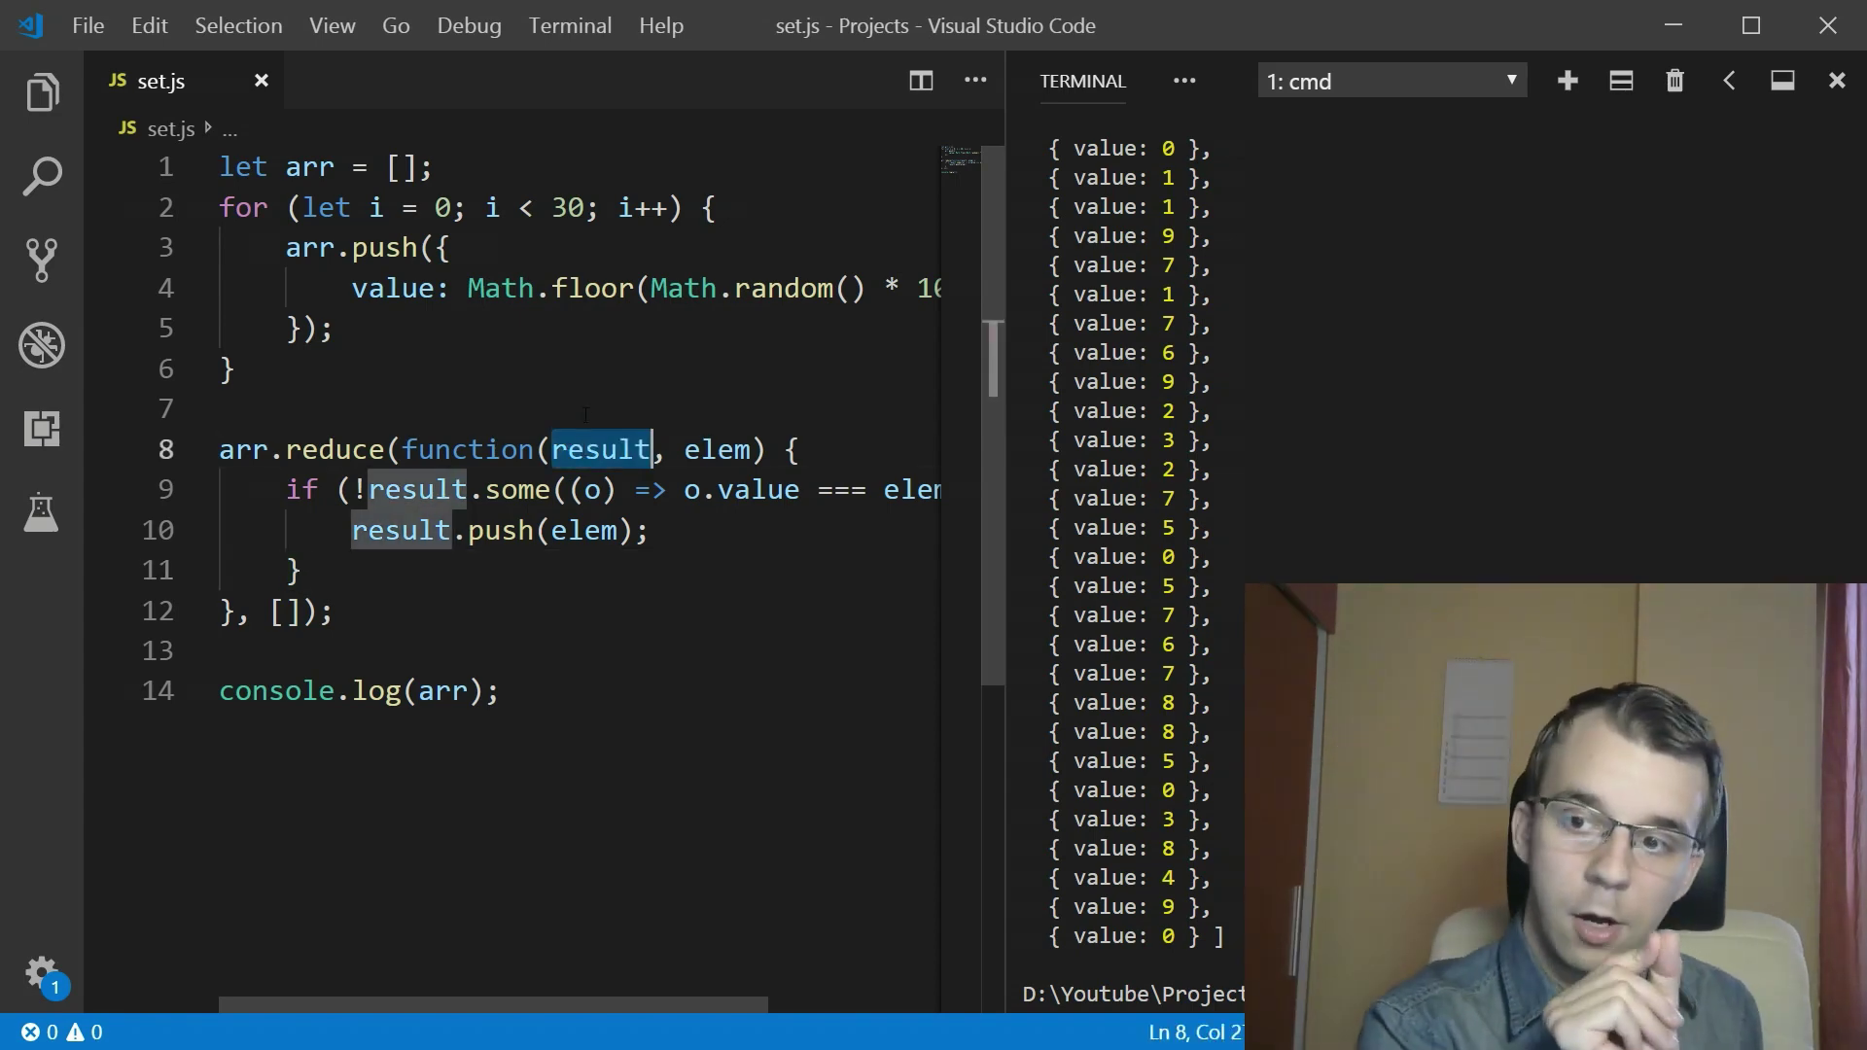
pyautogui.press('Down')
pyautogui.press('Down')
pyautogui.press('Down')
pyautogui.press('Return')
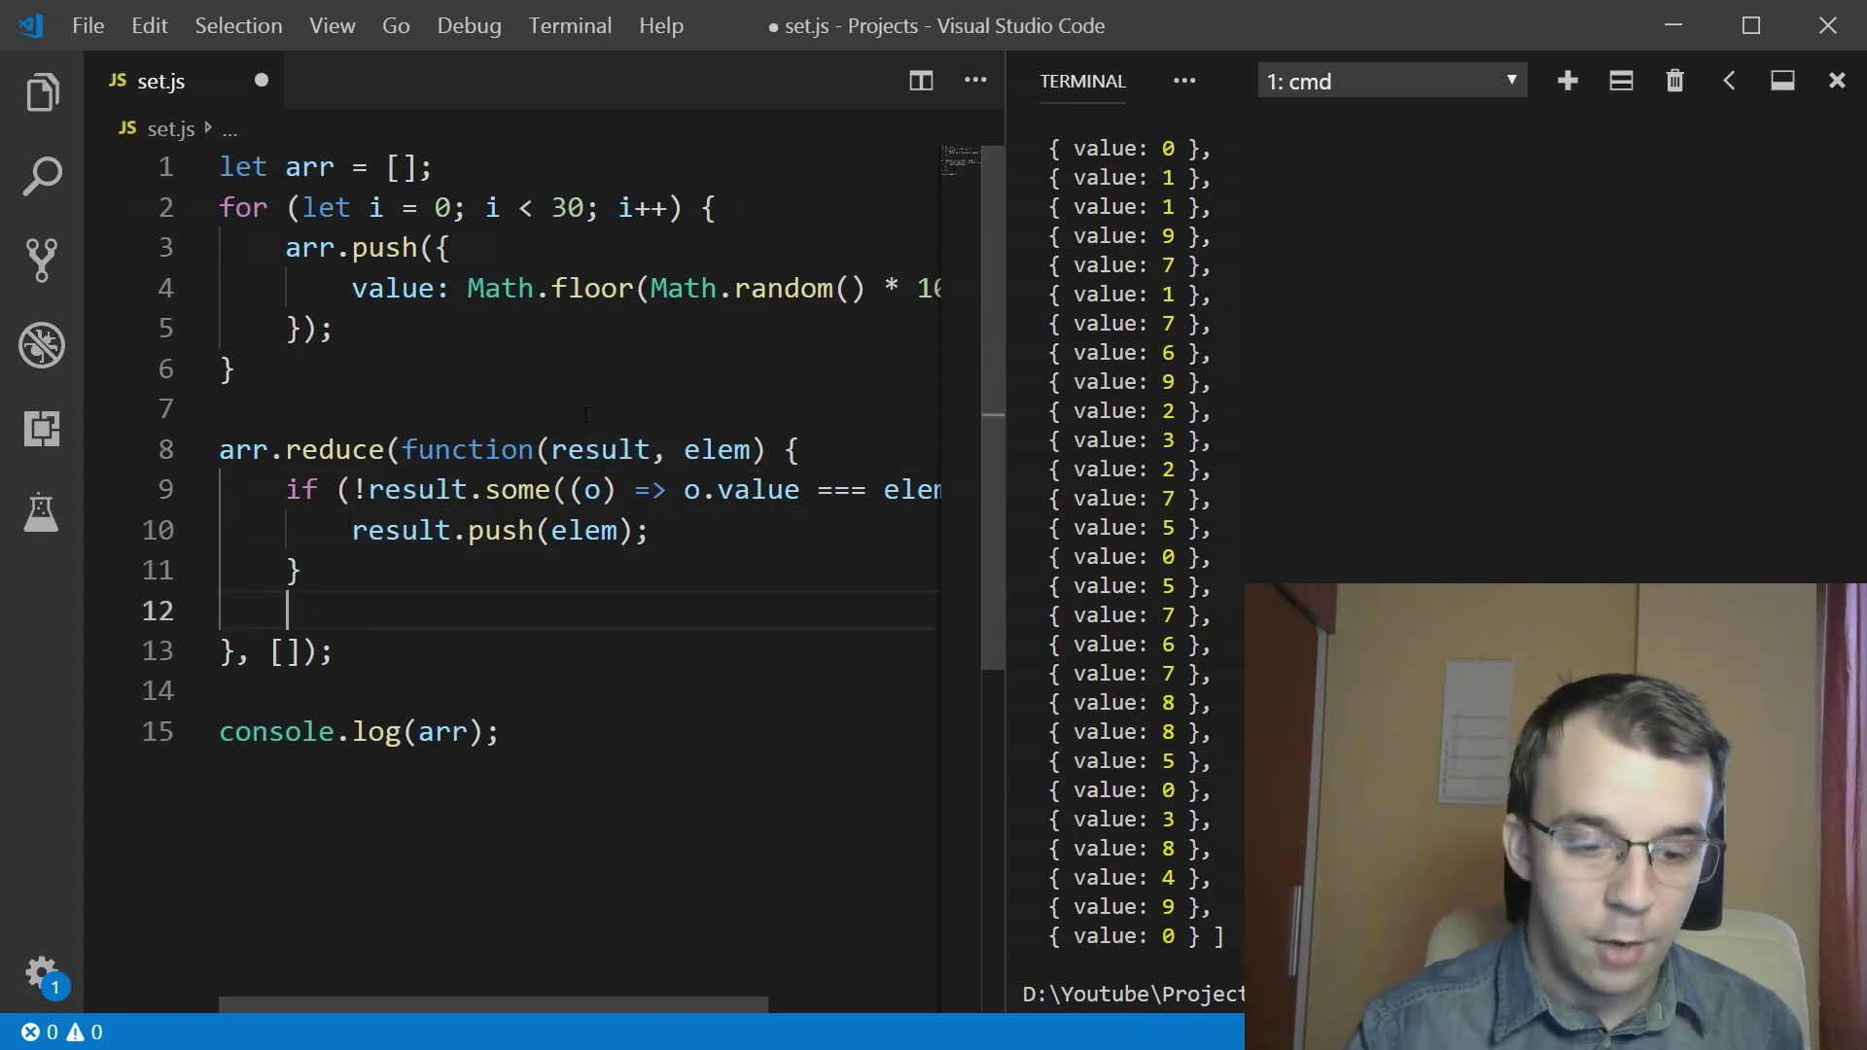
pyautogui.write('return result;')
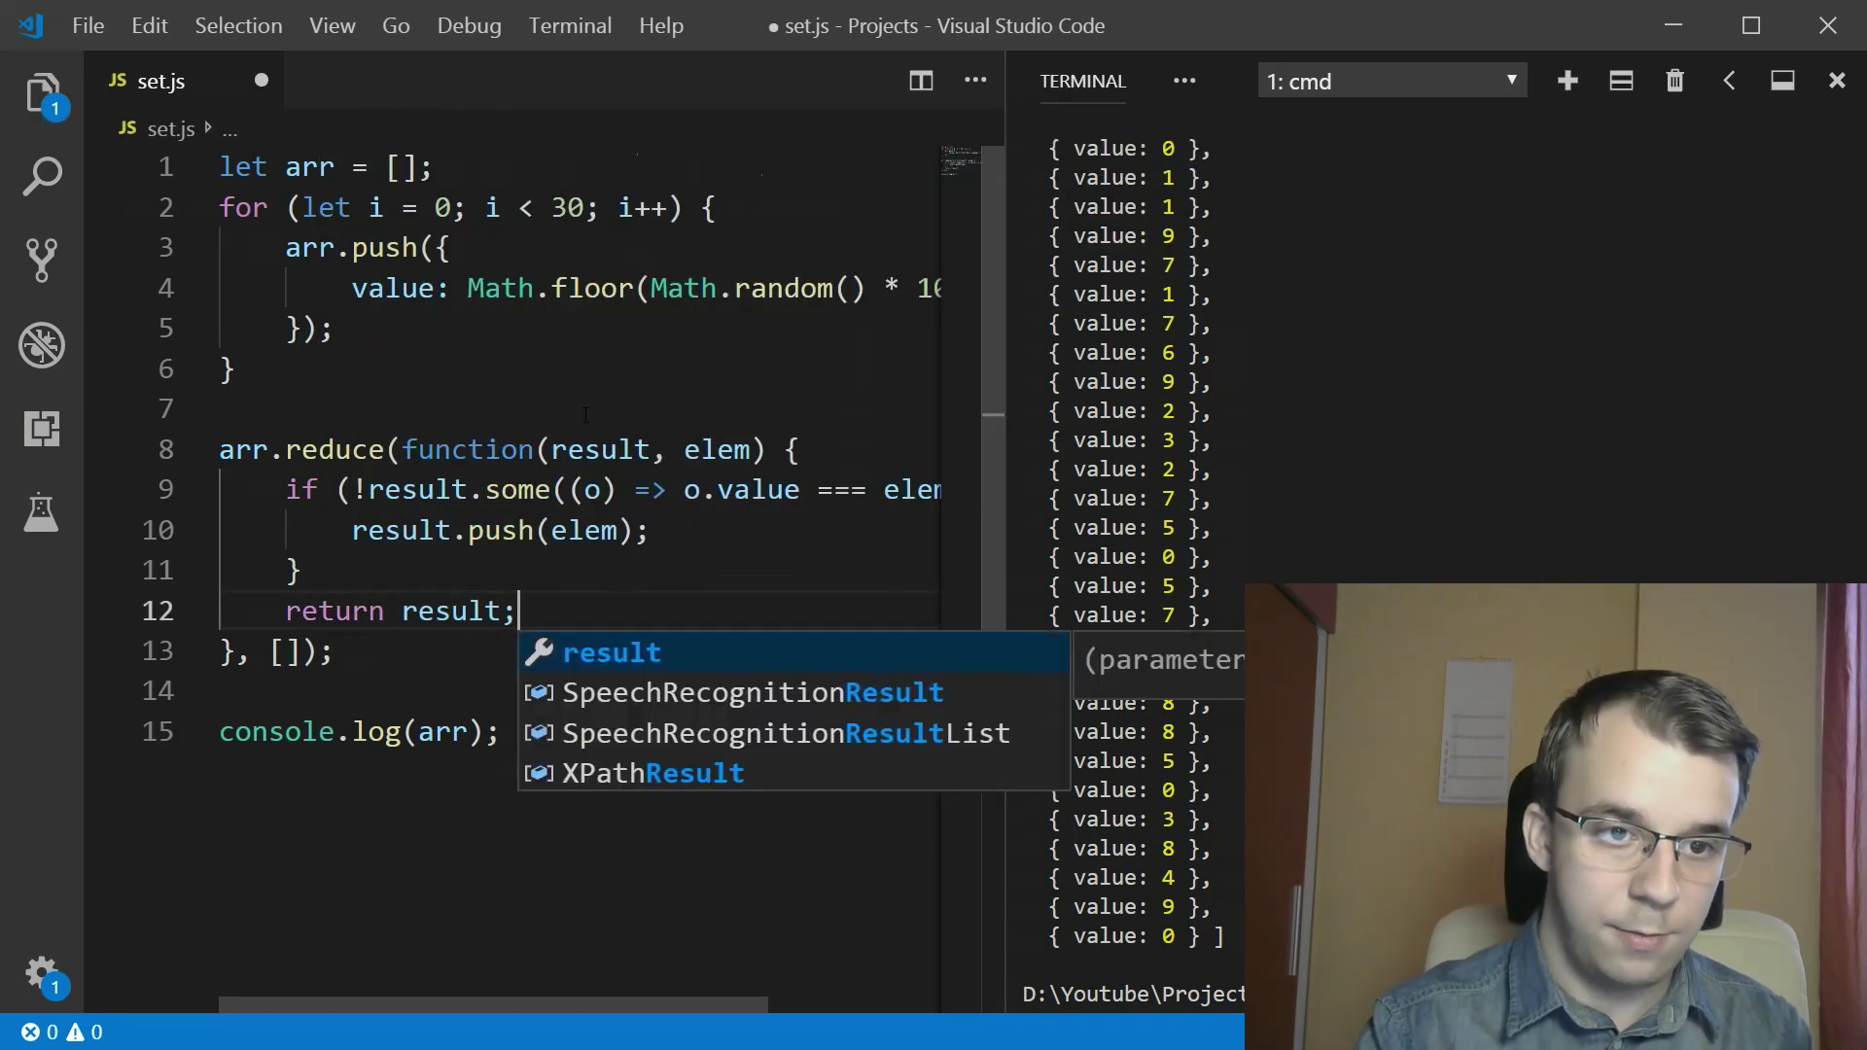
pyautogui.hotkey('ctrl', 's')
pyautogui.press('Down')
pyautogui.press('Up')
pyautogui.press('Up')
pyautogui.press('Up')
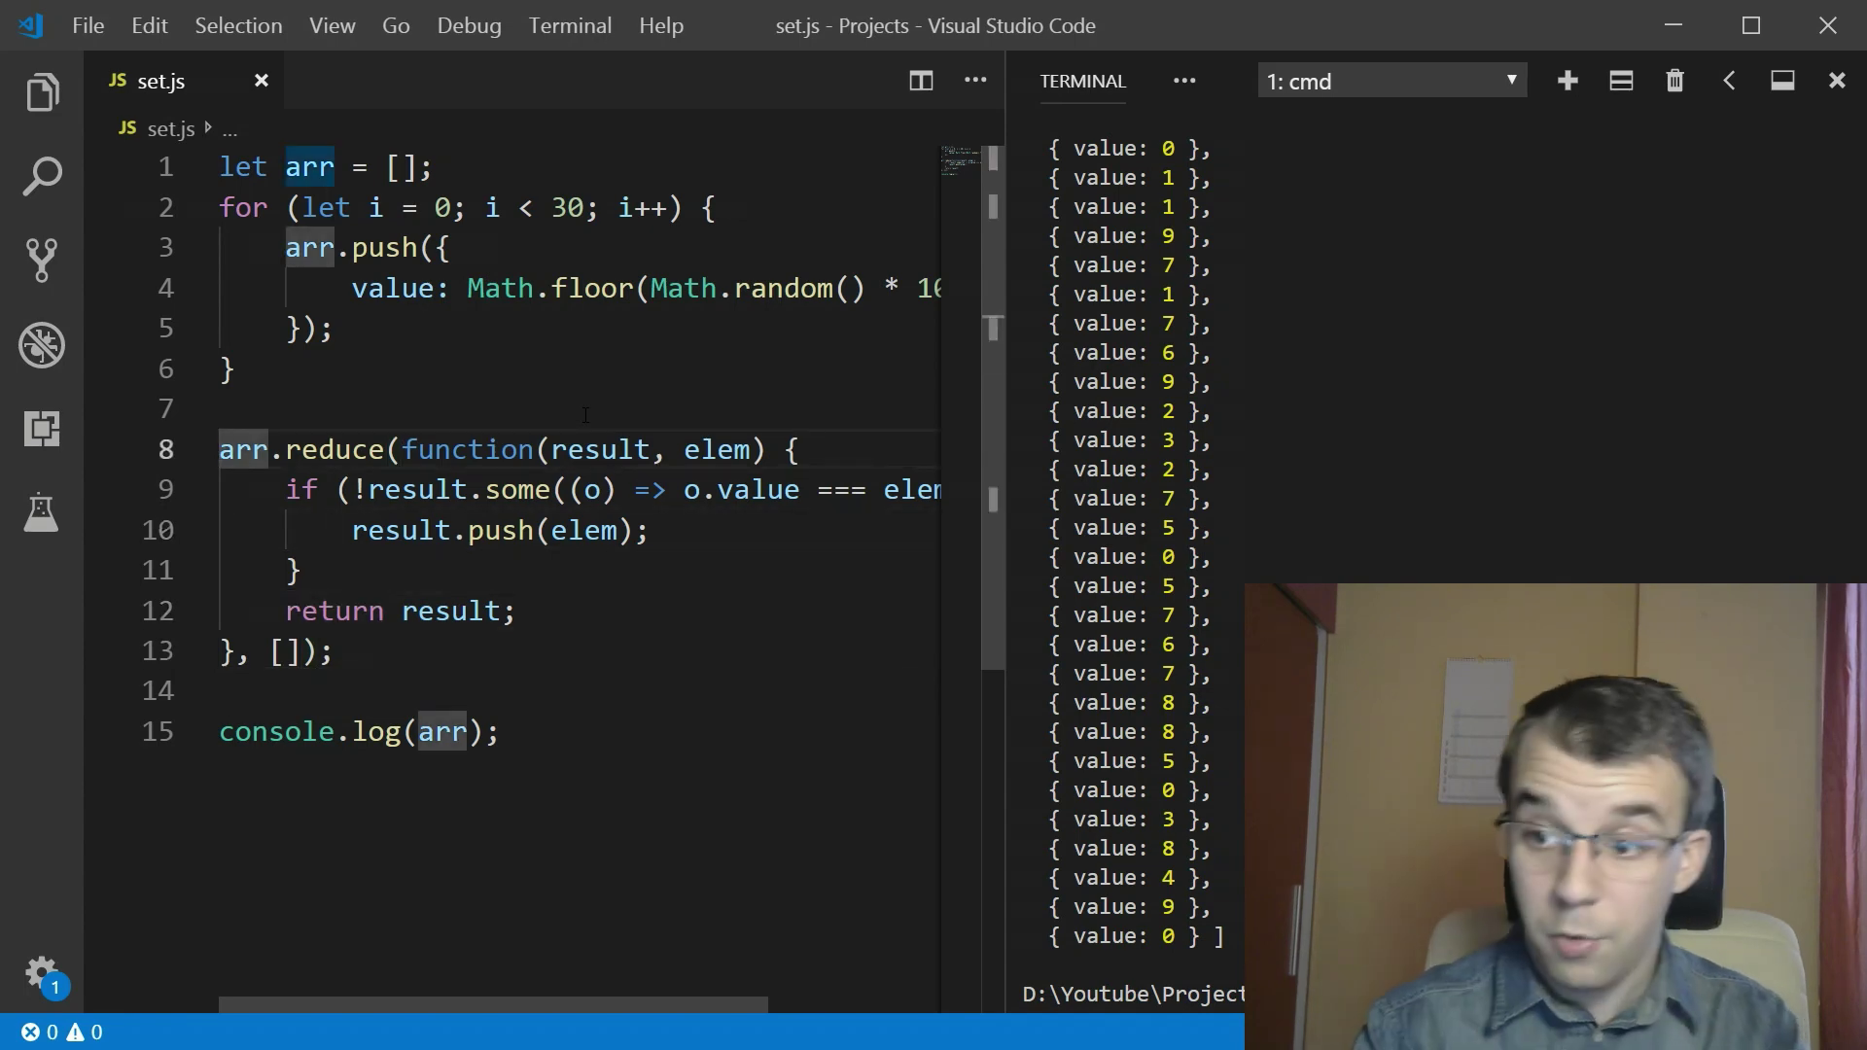
pyautogui.write('arr =')
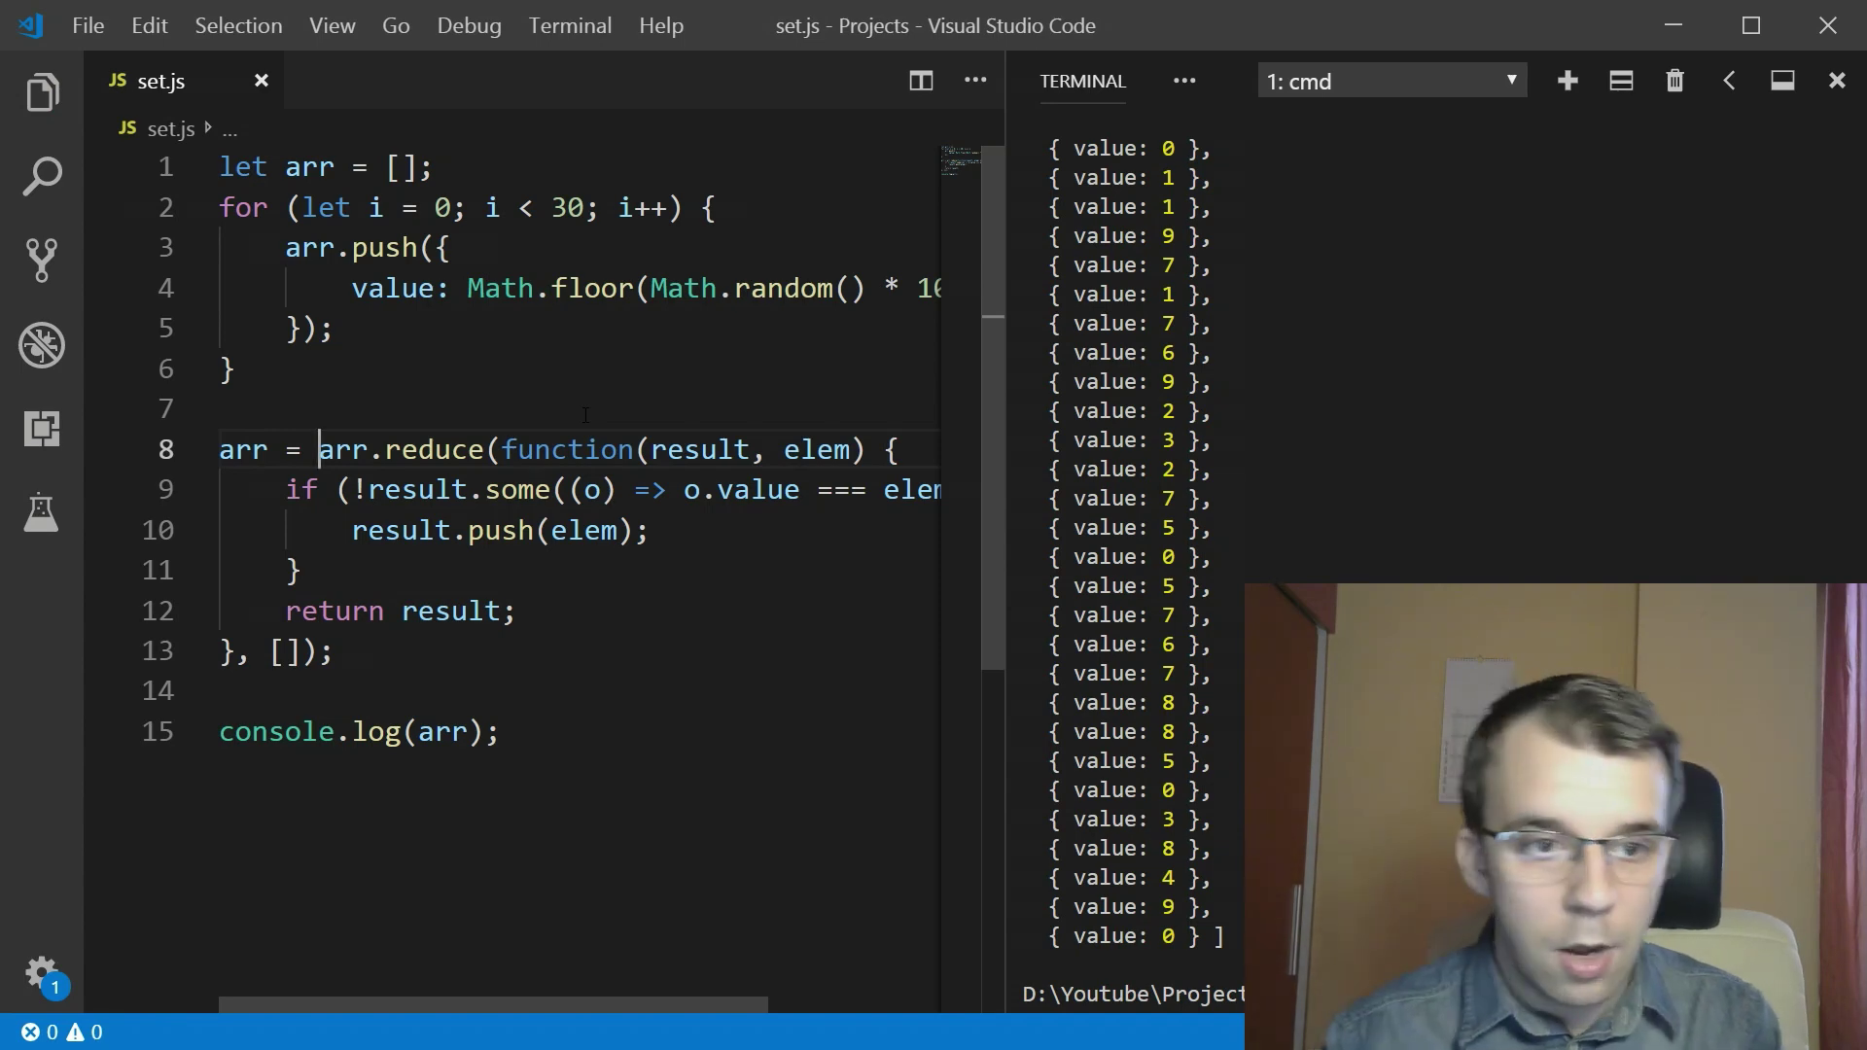
# - Clear the terminal with cls, run node set to list distinct values 0–9, then split and rejoin line 9
pyautogui.press('Return')
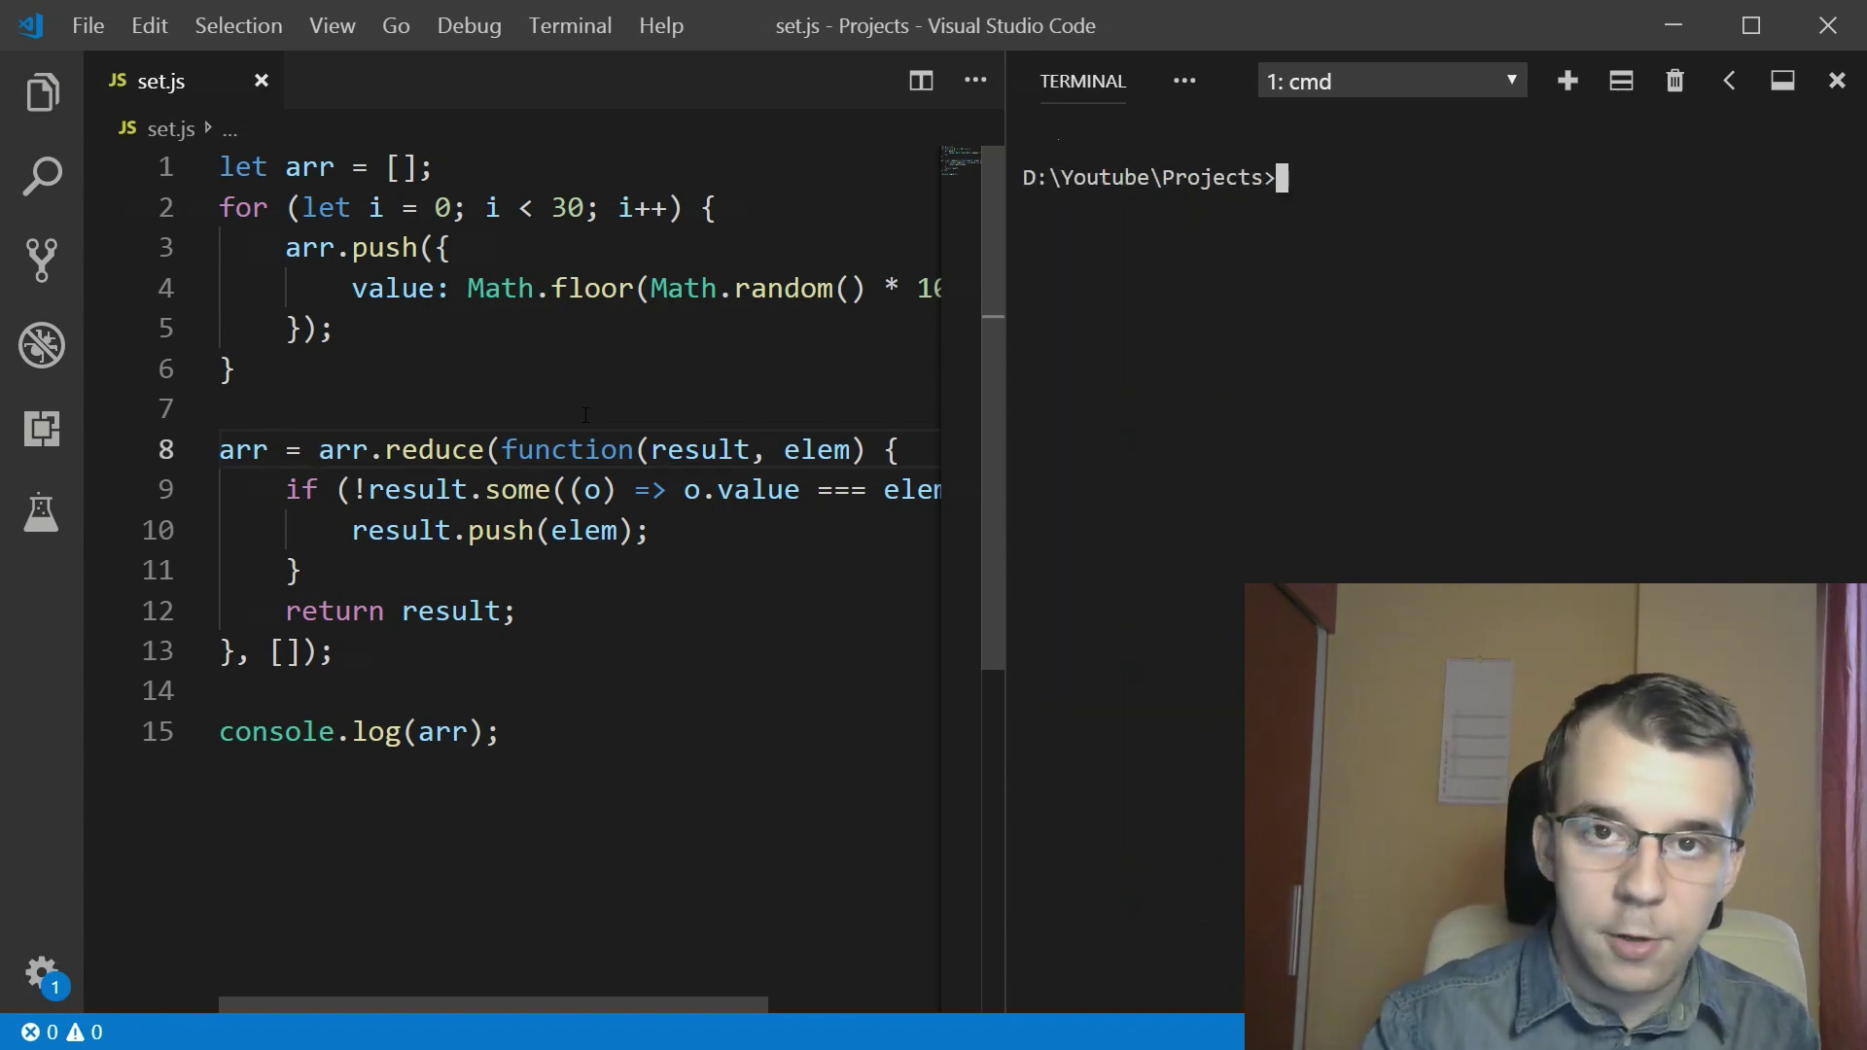
pyautogui.write('node set')
pyautogui.press('Return')
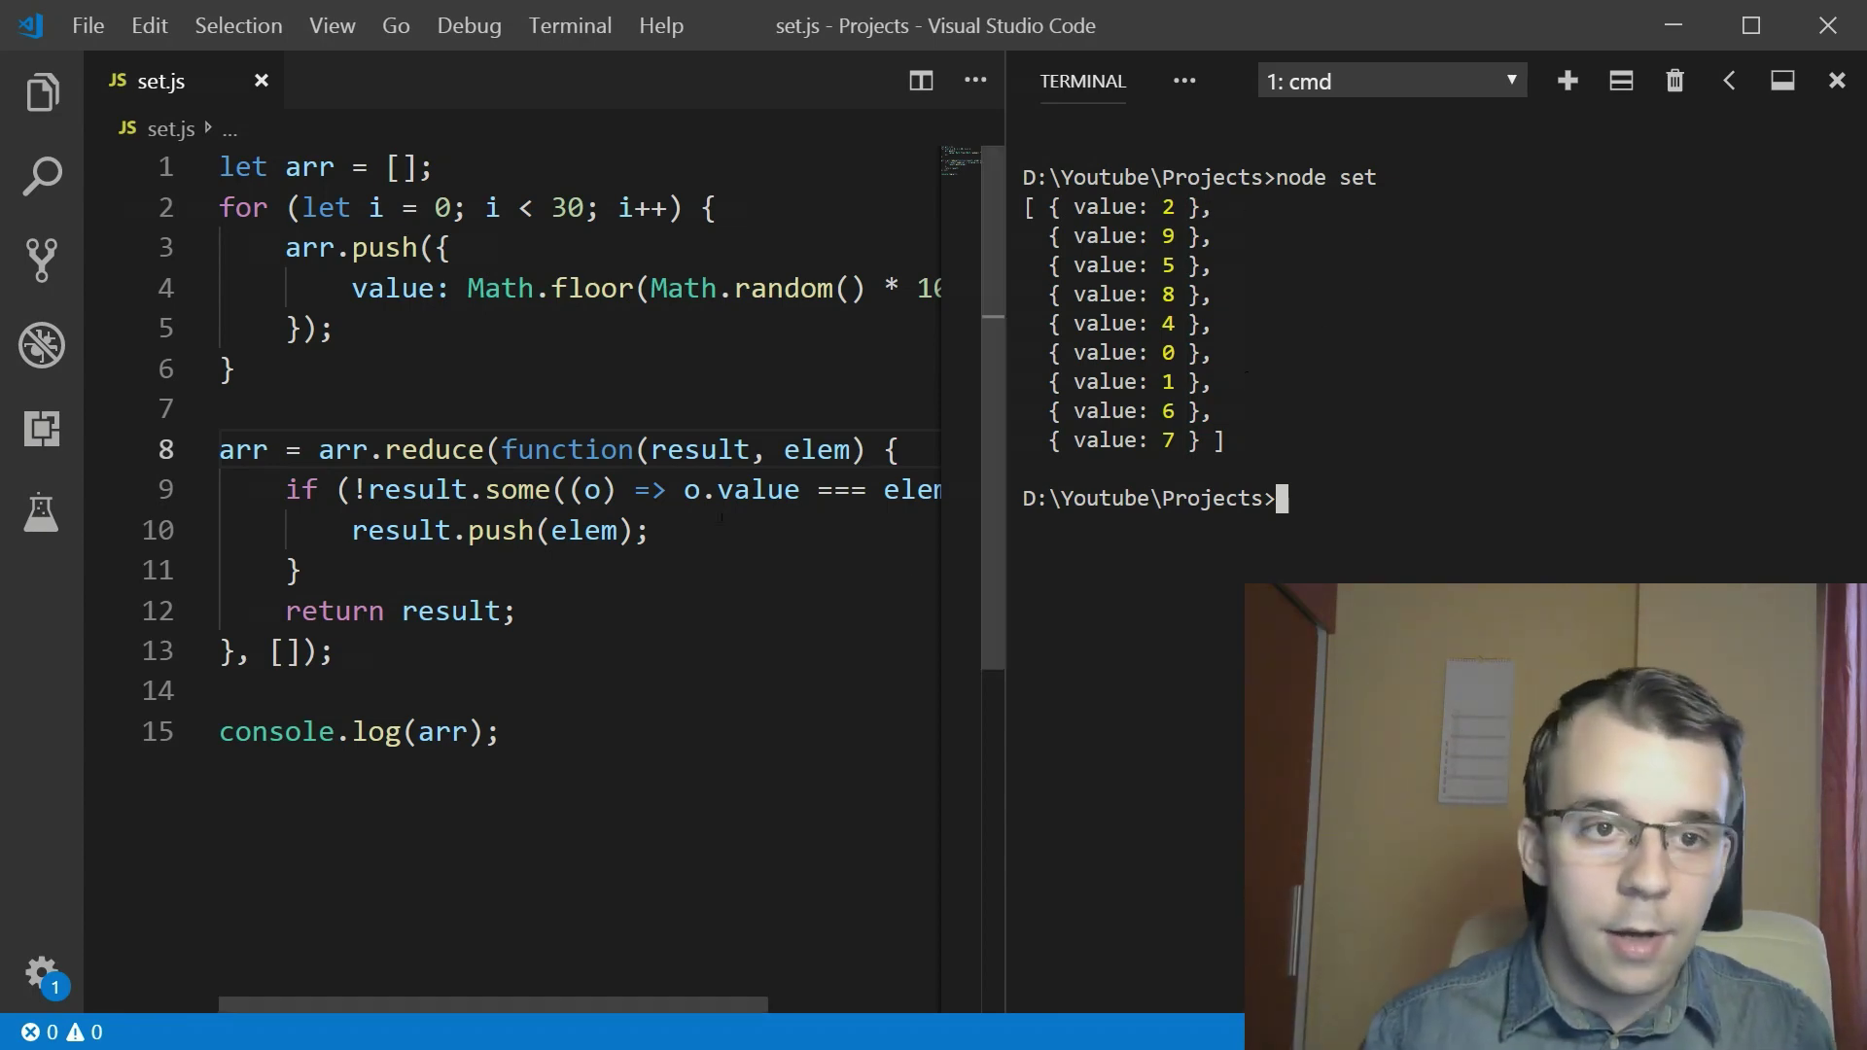
pyautogui.click(585, 492)
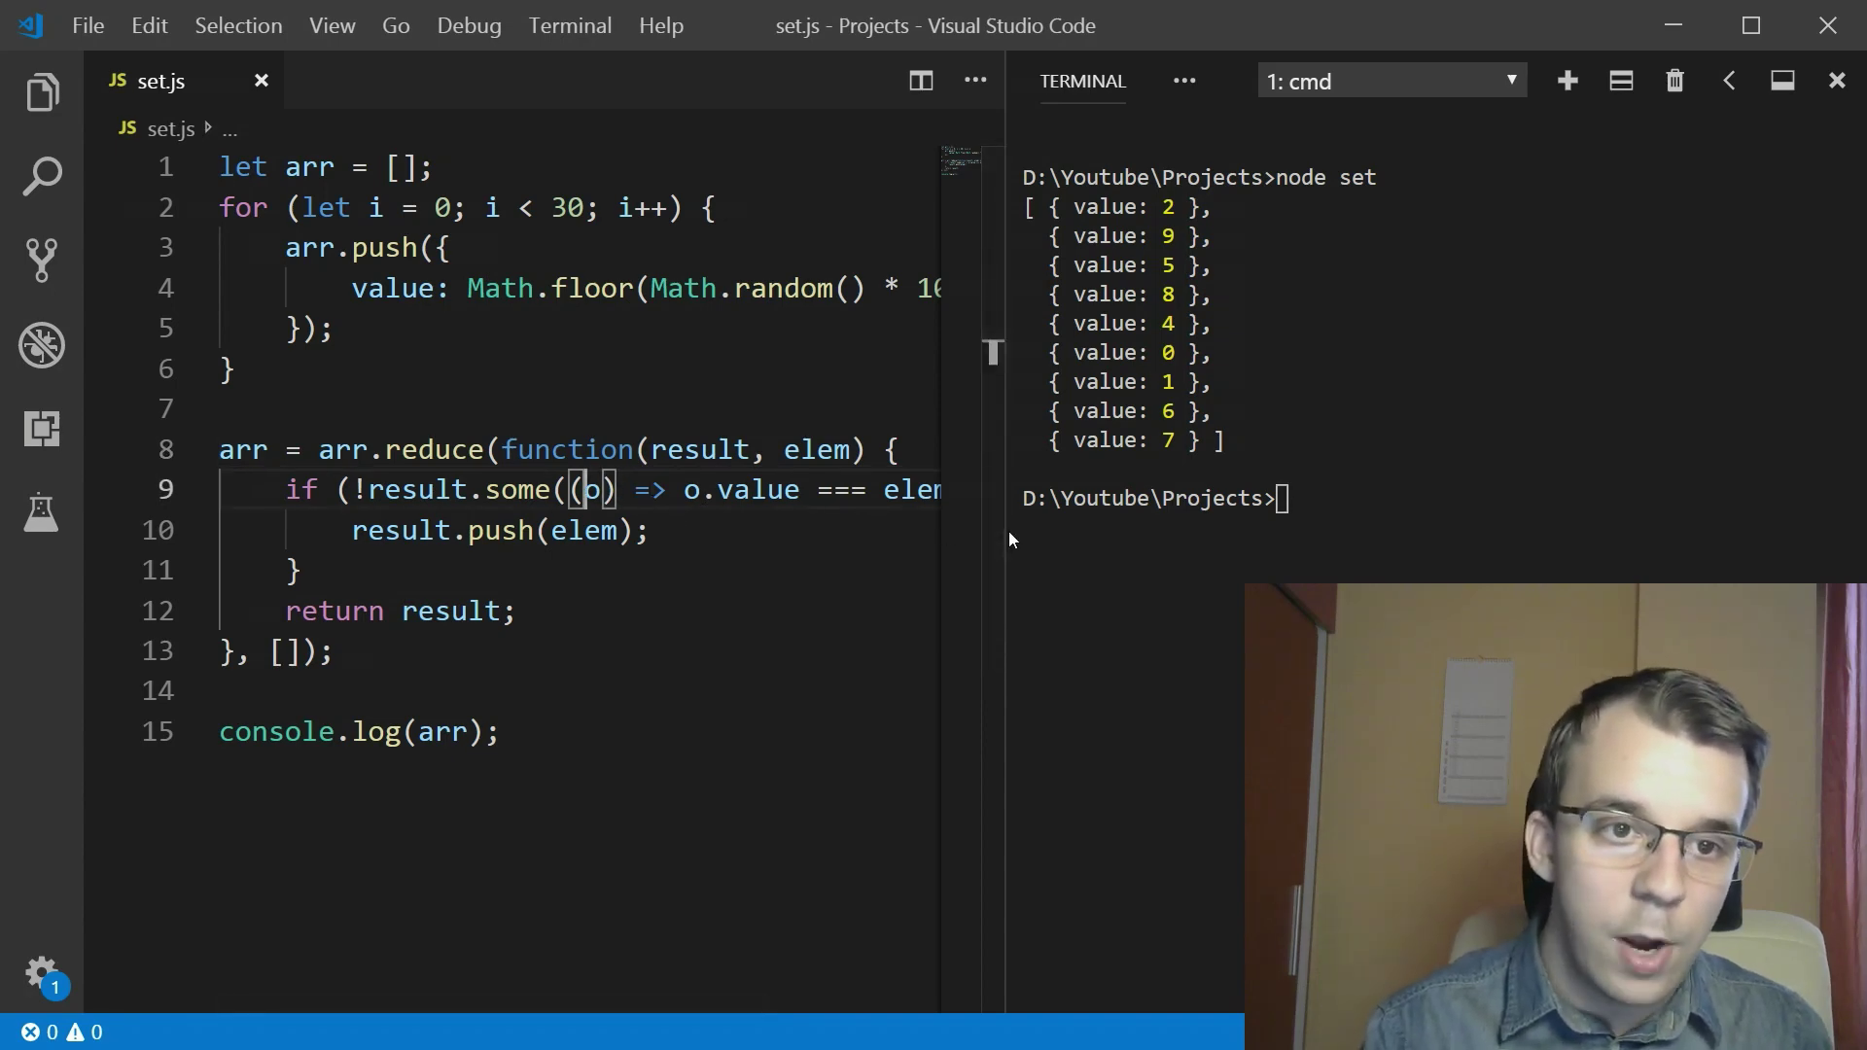
pyautogui.press('Right')
pyautogui.press('Right')
pyautogui.press('Right')
pyautogui.press('Right')
pyautogui.press('Right')
pyautogui.press('Return')
pyautogui.hotkey('shift', 'Home')
pyautogui.press('BackSpace')
pyautogui.press('BackSpace')
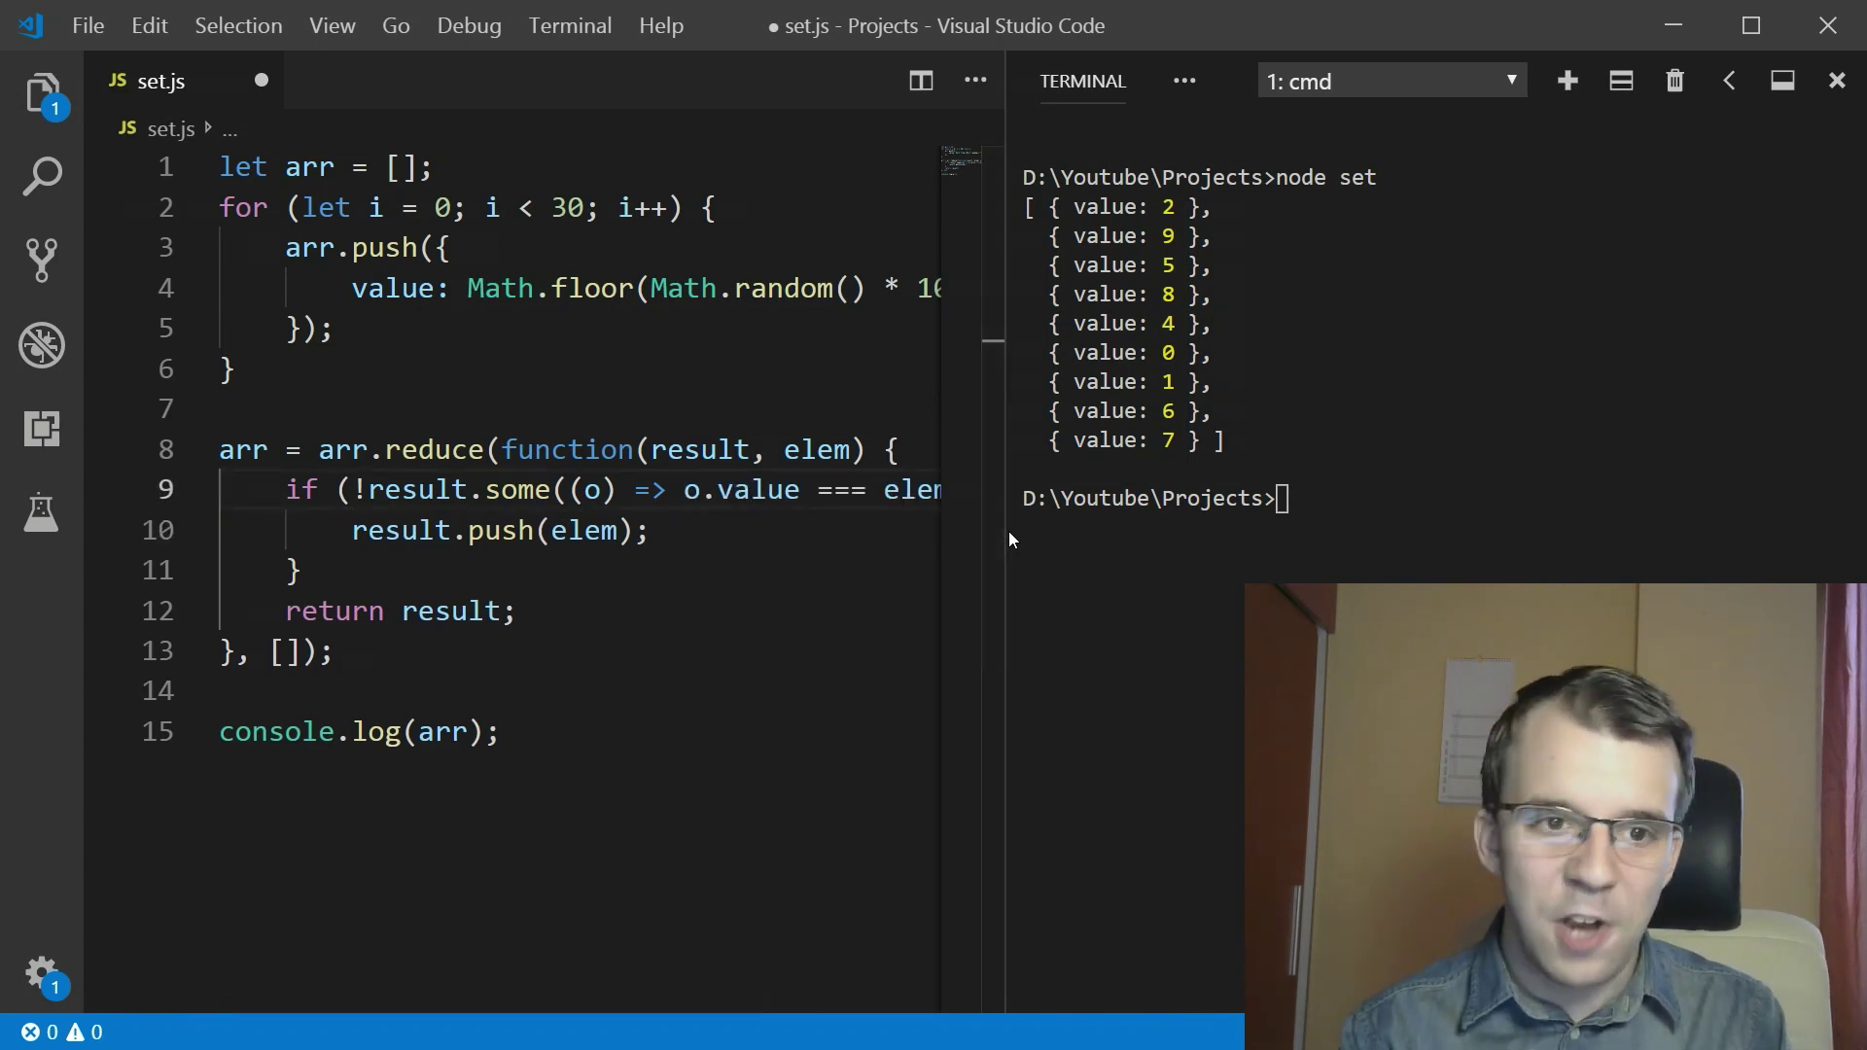